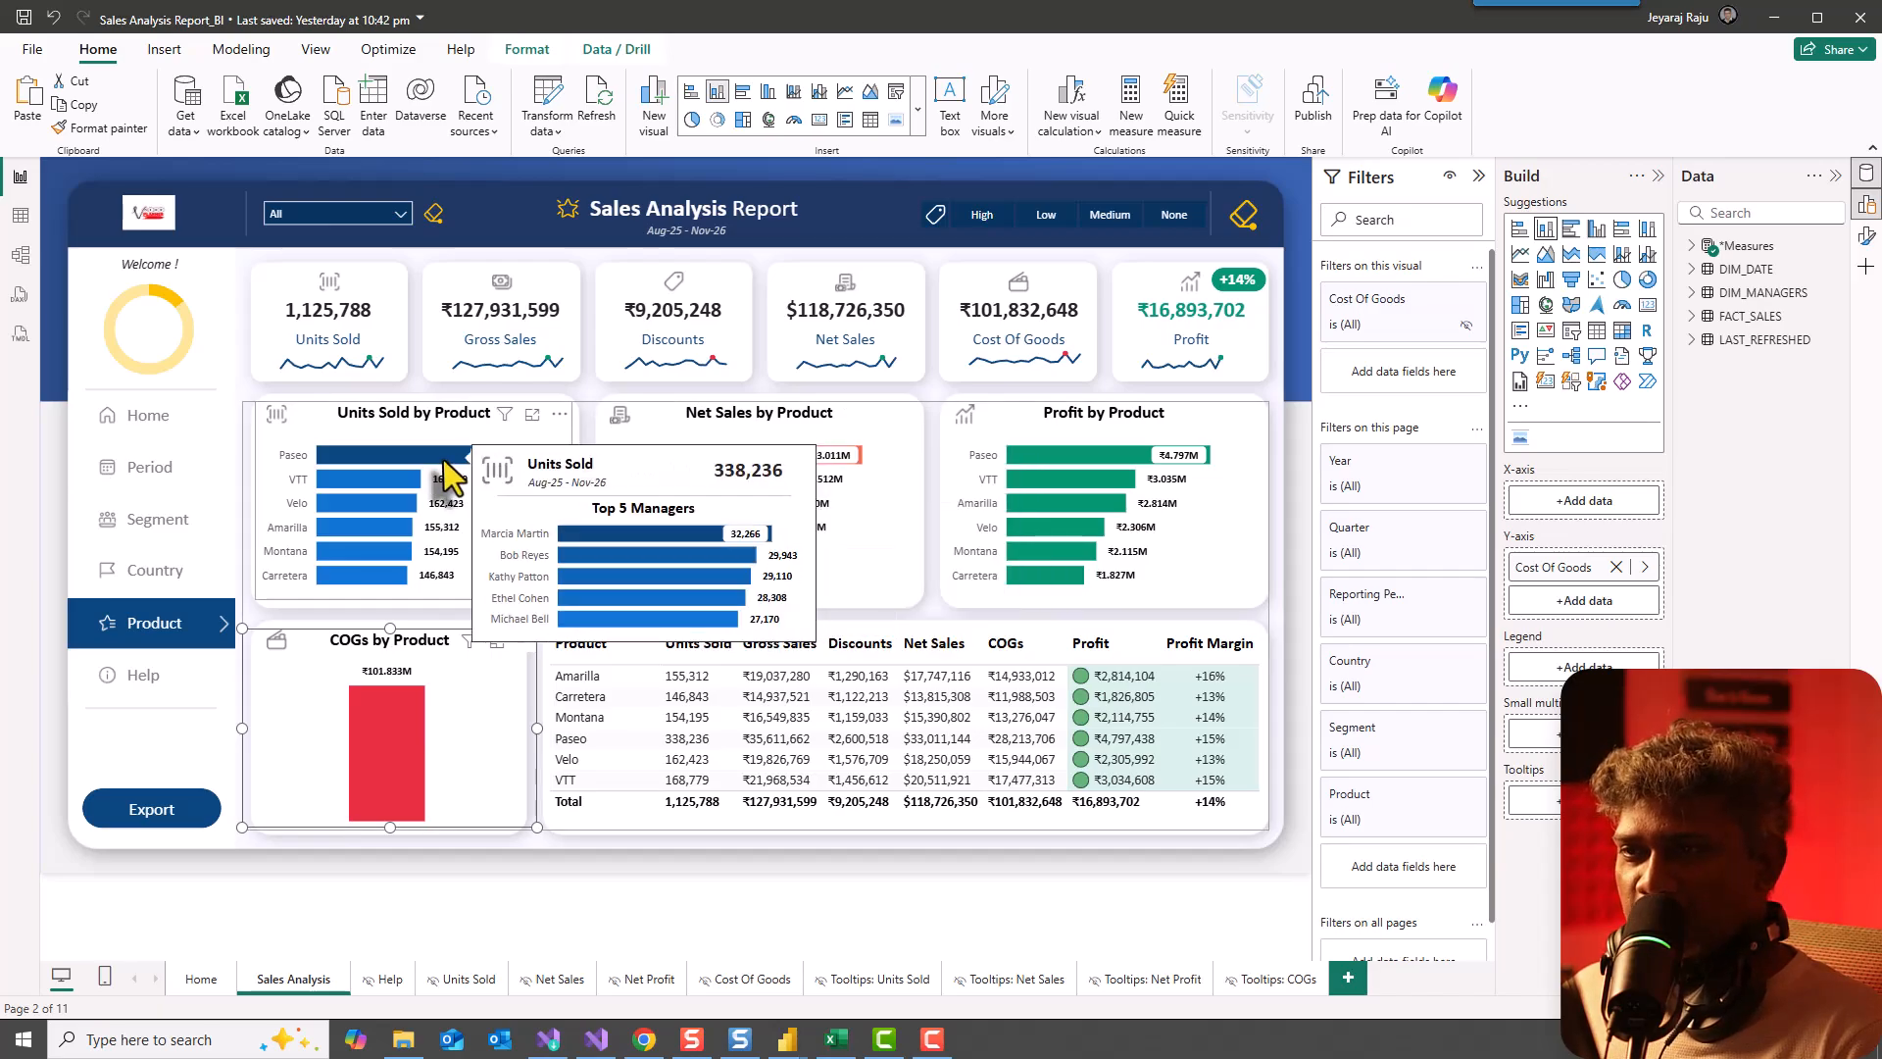
Switch to the Mastering DAX Demo Model 2019 report.
{"action": "mouse_move", "coordinate": [384, 505]}
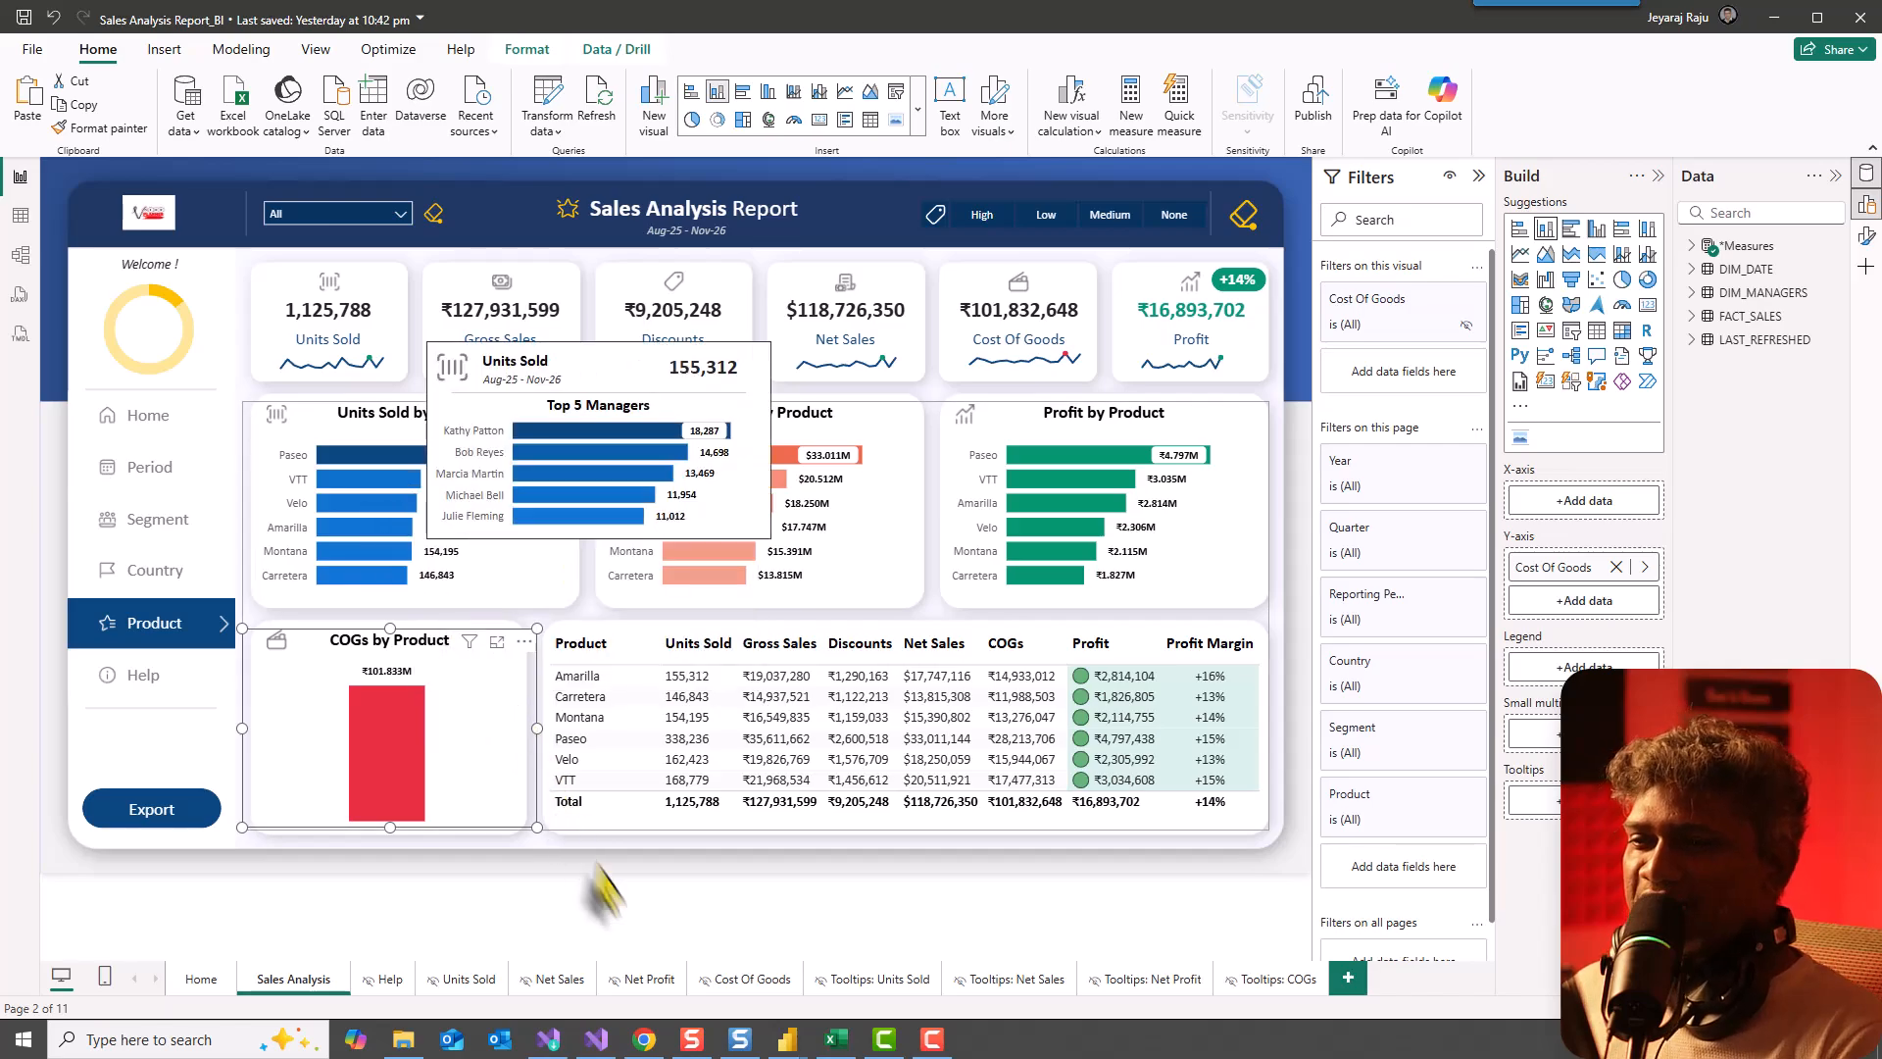
{"action": "mouse_move", "coordinate": [787, 1045]}
{"action": "left_click", "coordinate": [720, 960]}
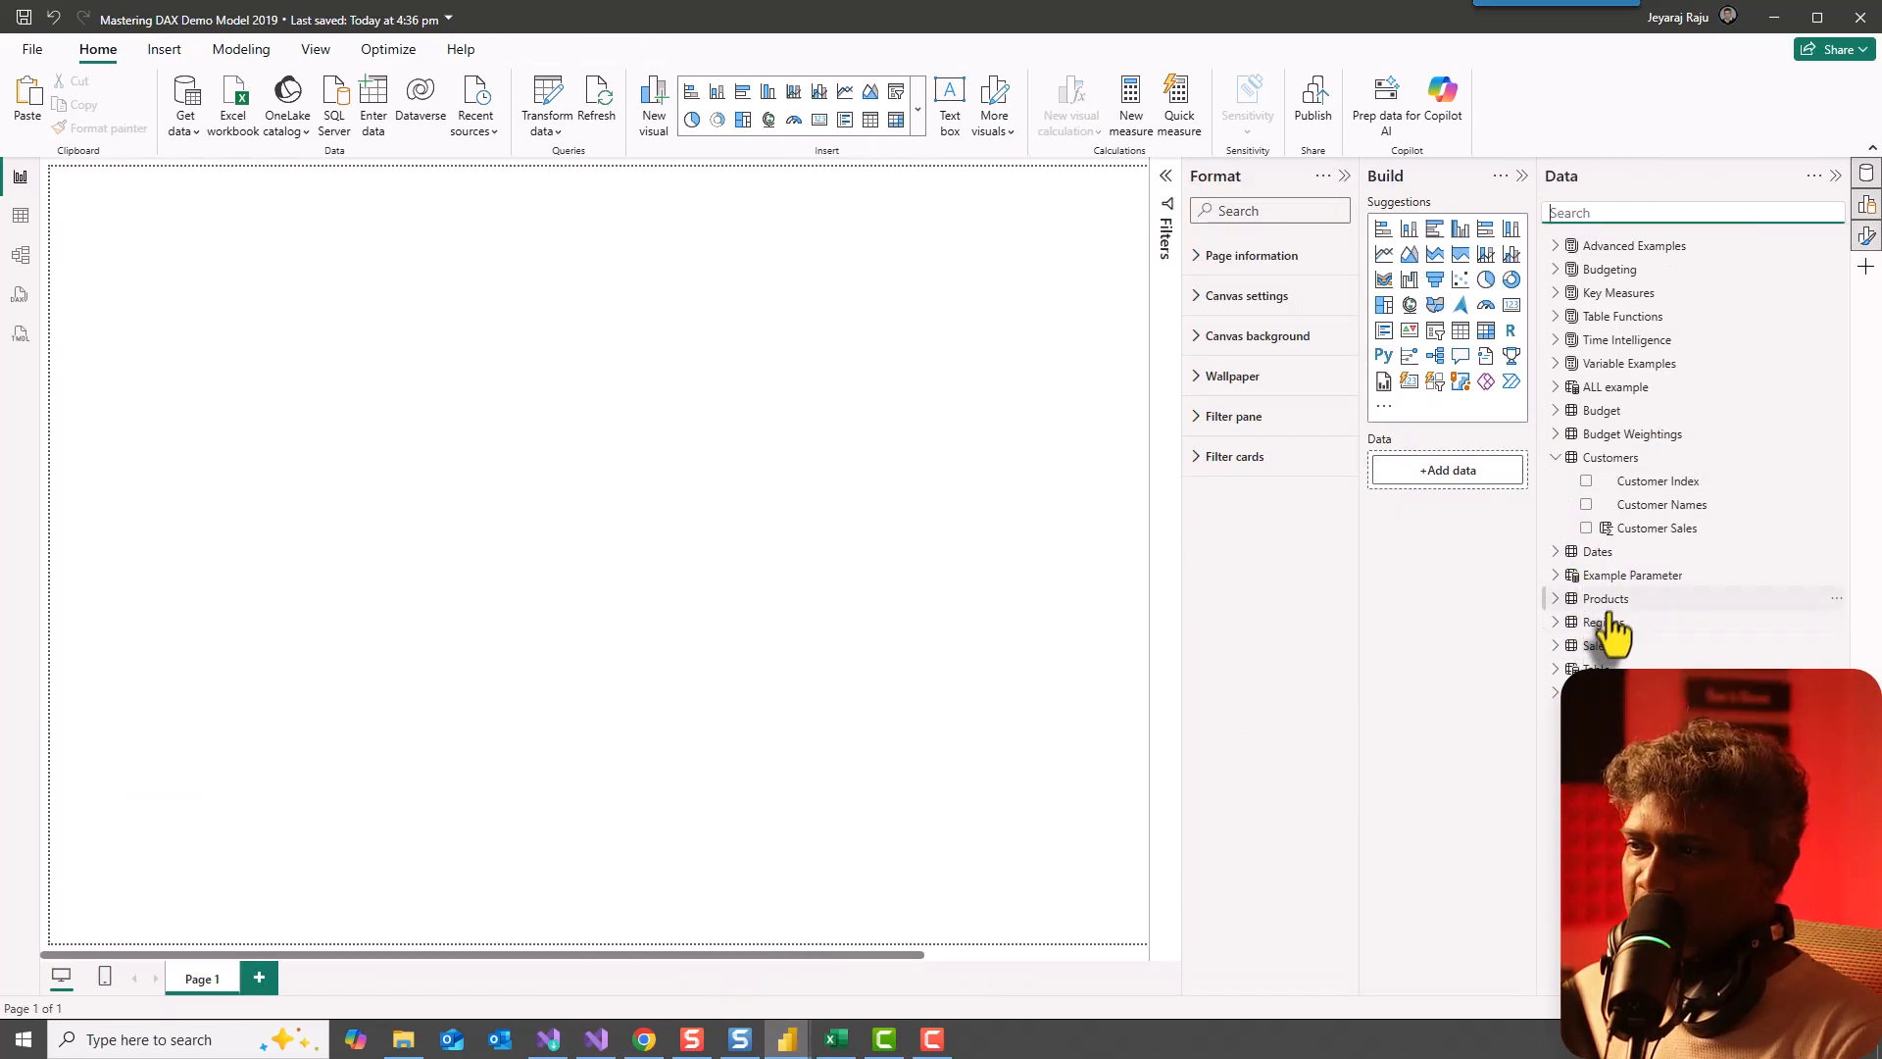
{"action": "mouse_move", "coordinate": [1608, 642]}
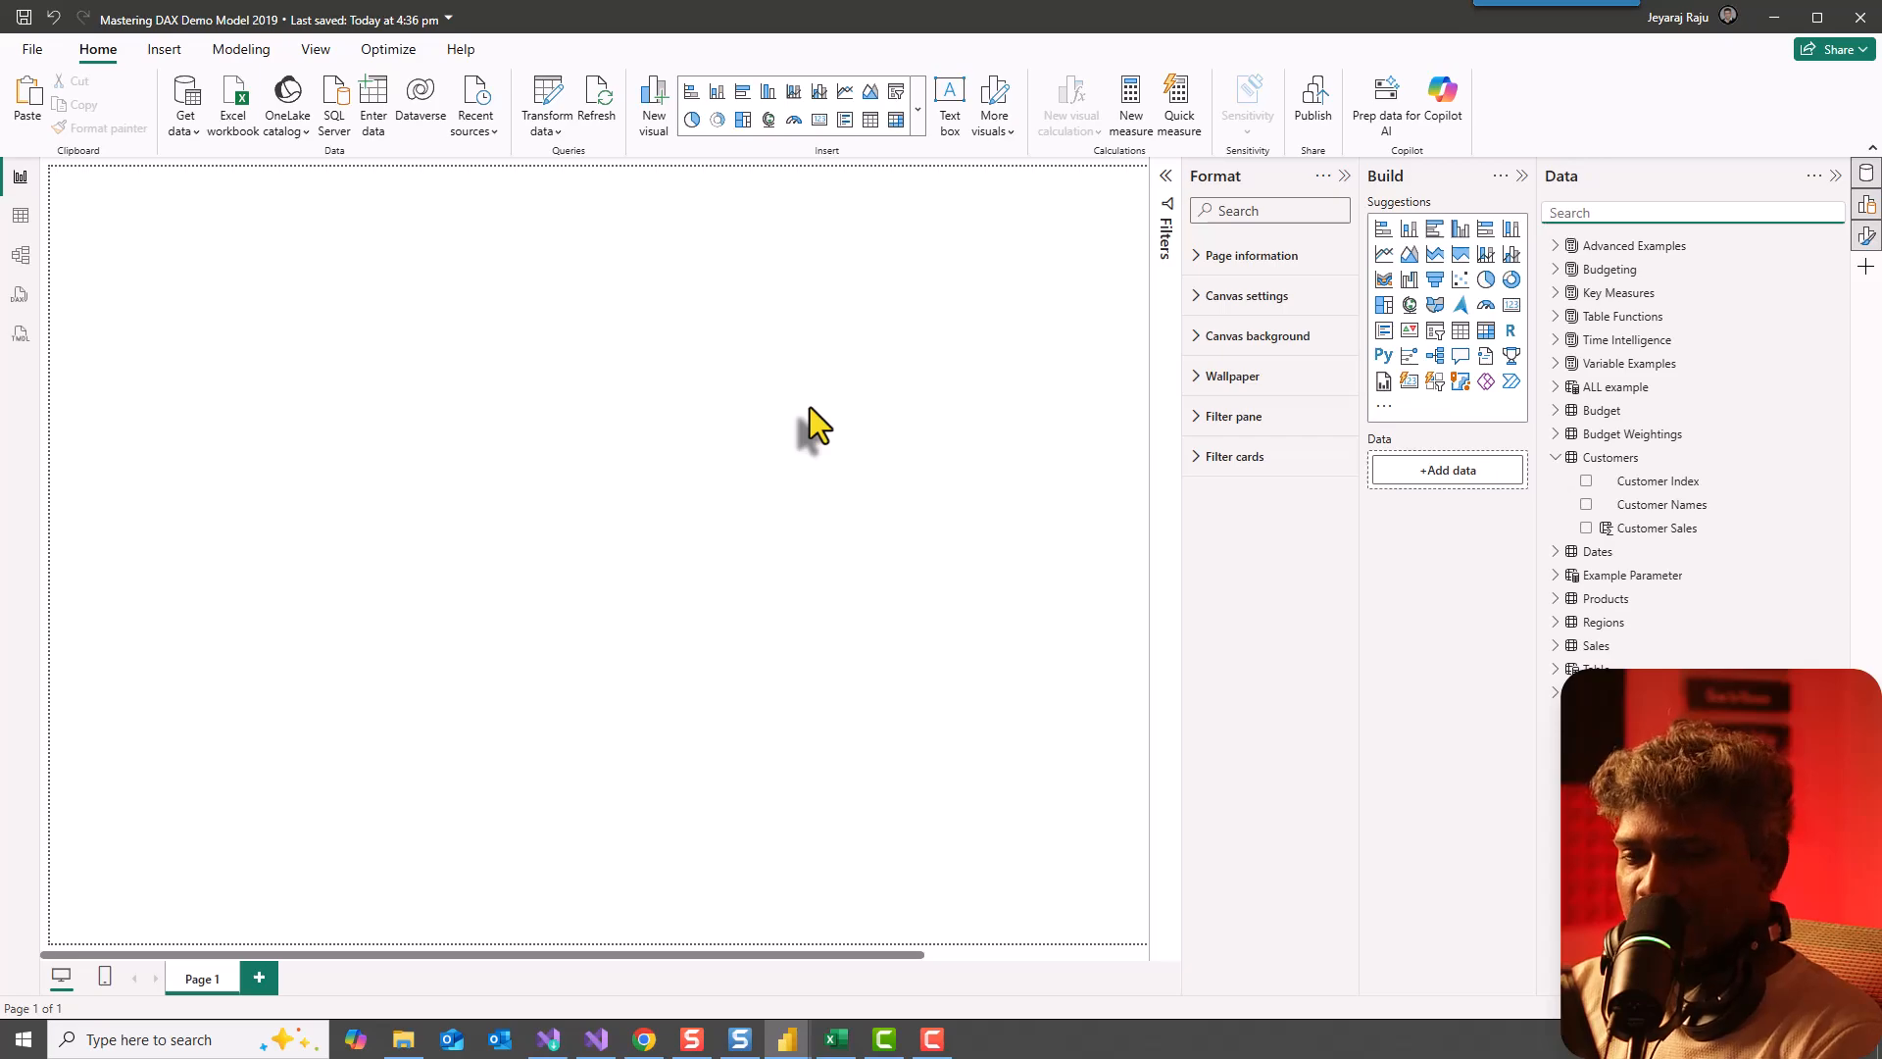
Create and load an empty table named Ranking Measures, and select it in the data model.
{"action": "left_click", "coordinate": [374, 102]}
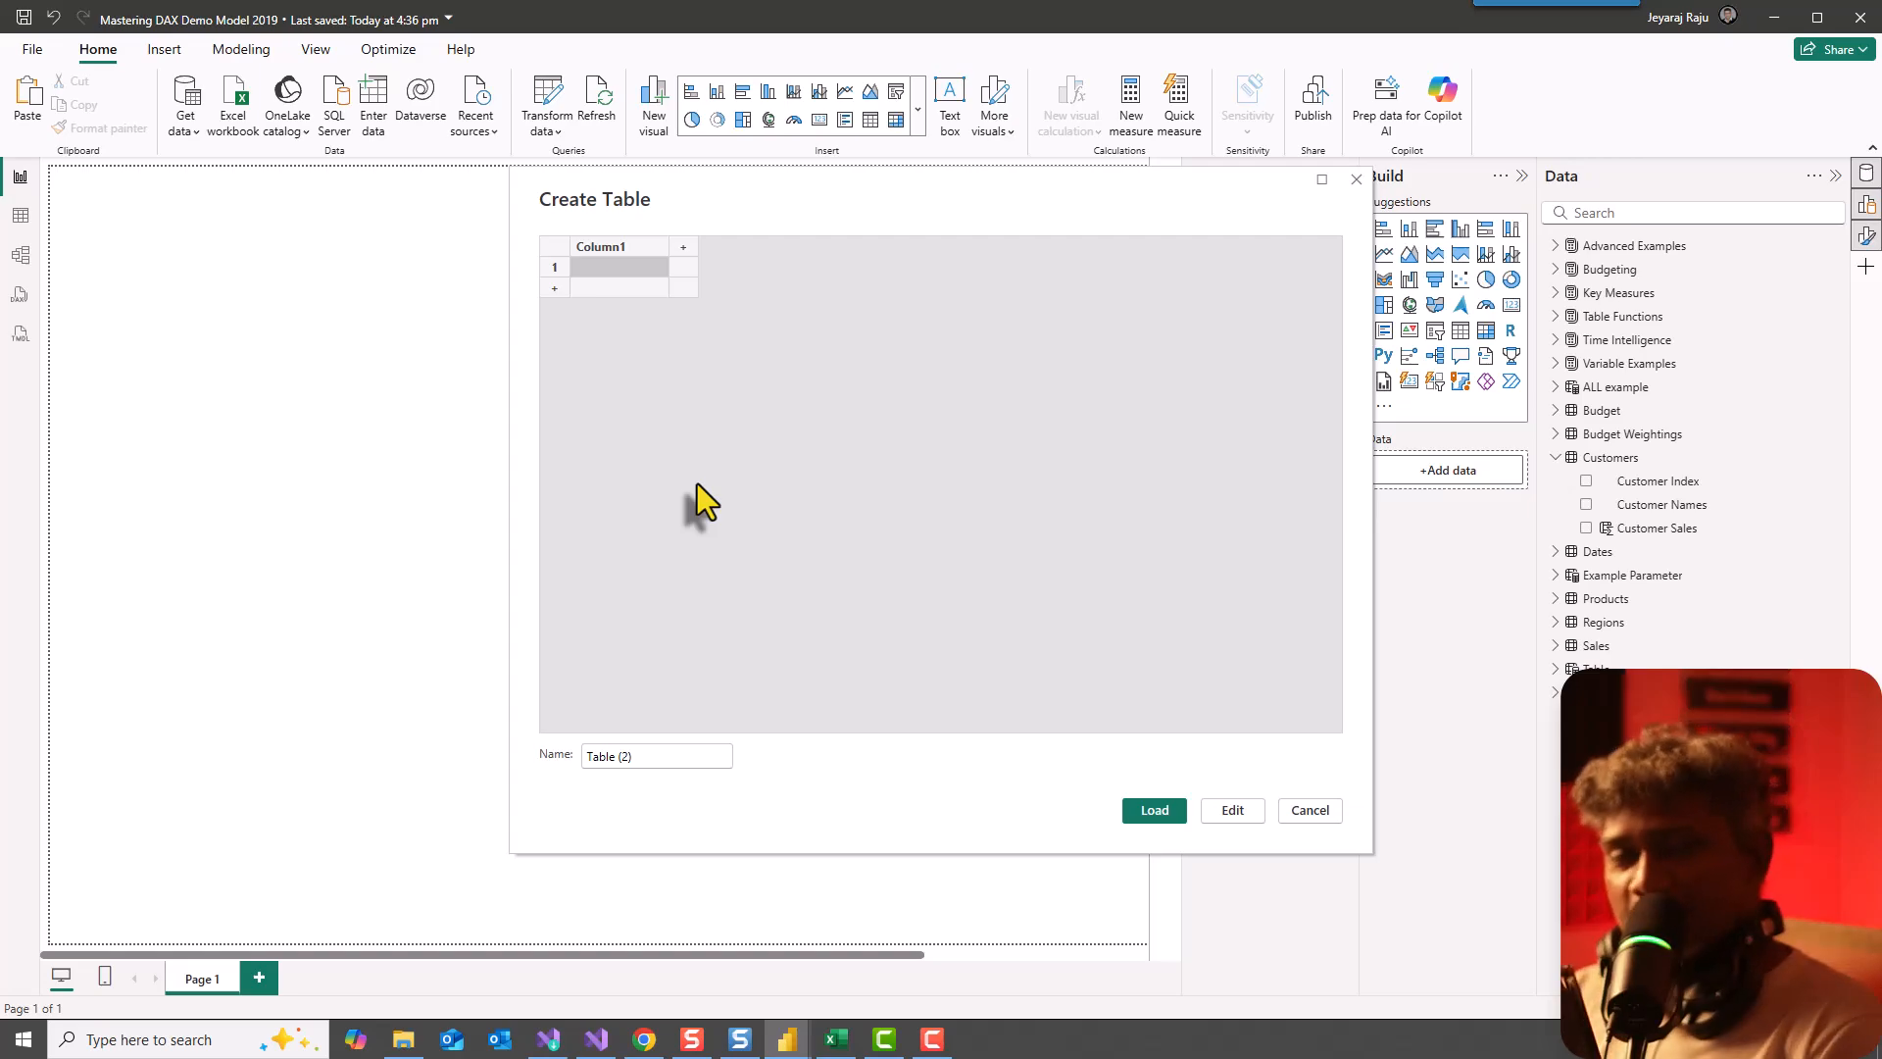
{"action": "left_click", "coordinate": [649, 760]}
{"action": "left_click_drag", "start_coordinate": [649, 760], "coordinate": [576, 753]}
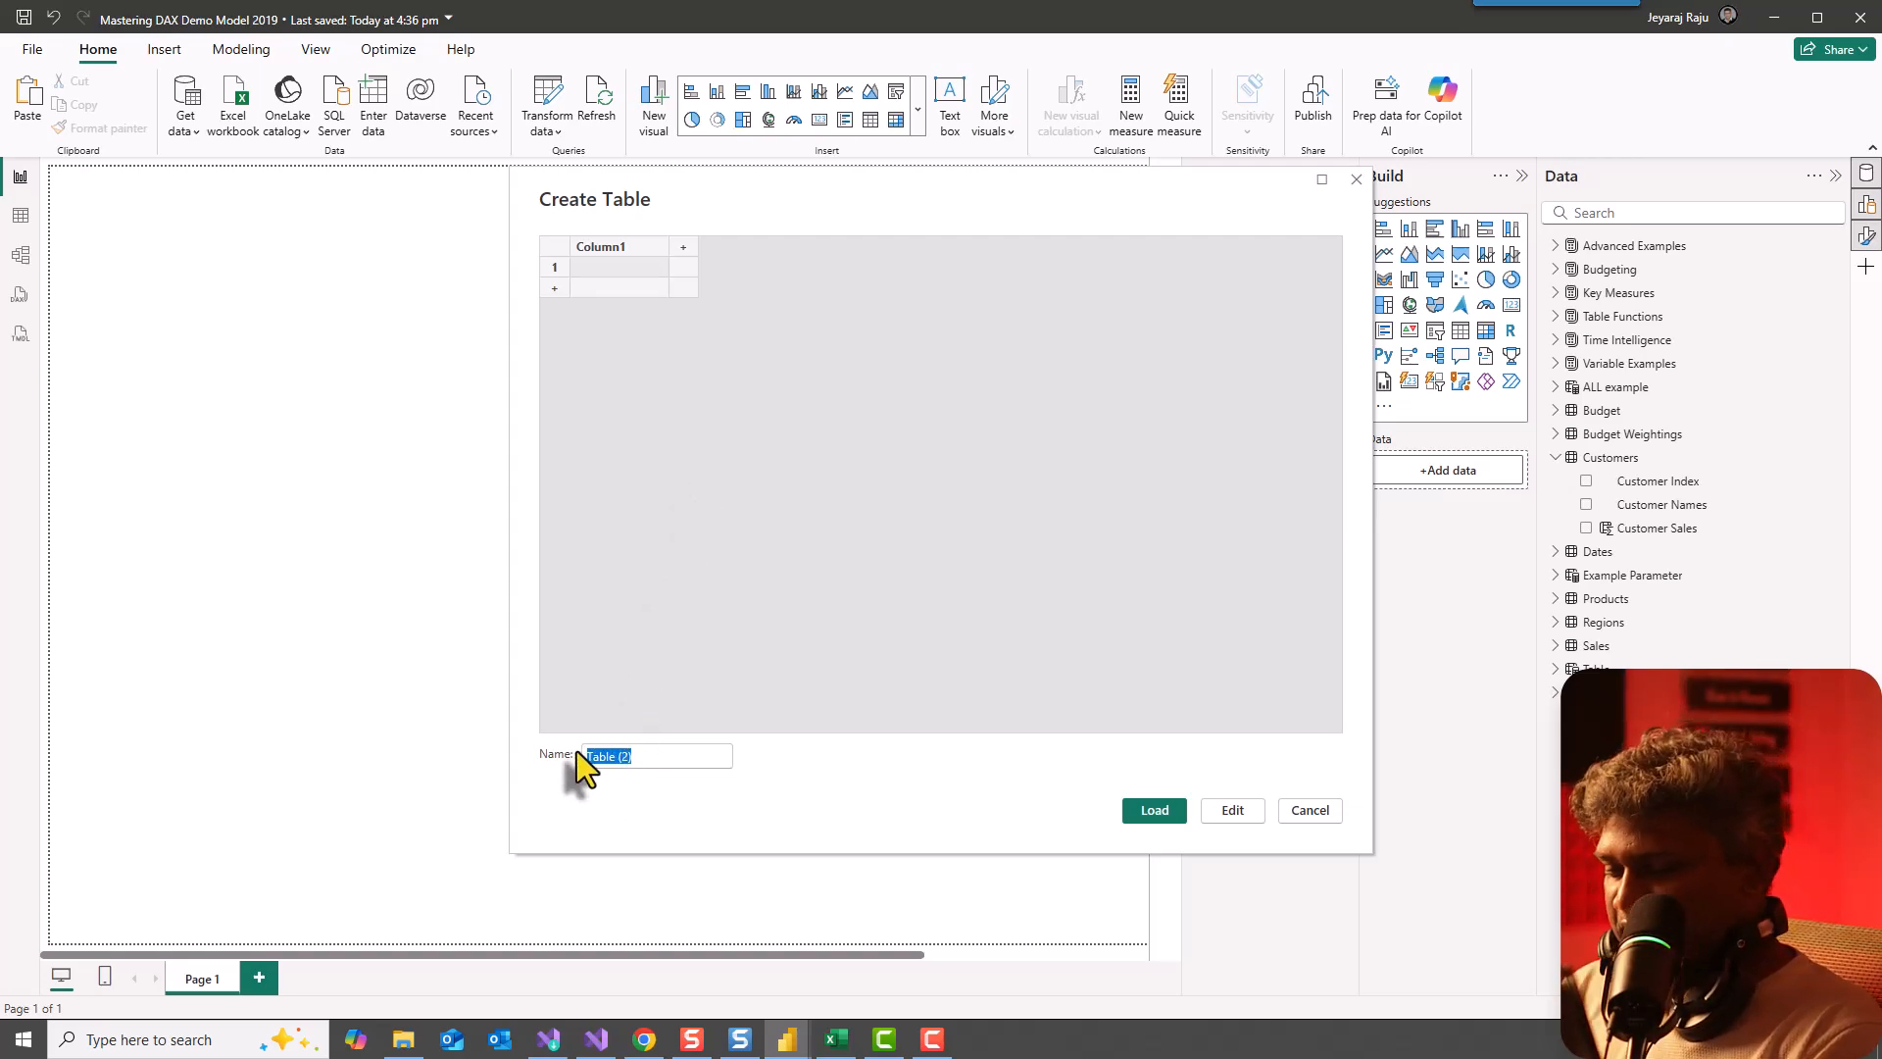
{"action": "key", "text": "BackSpace"}
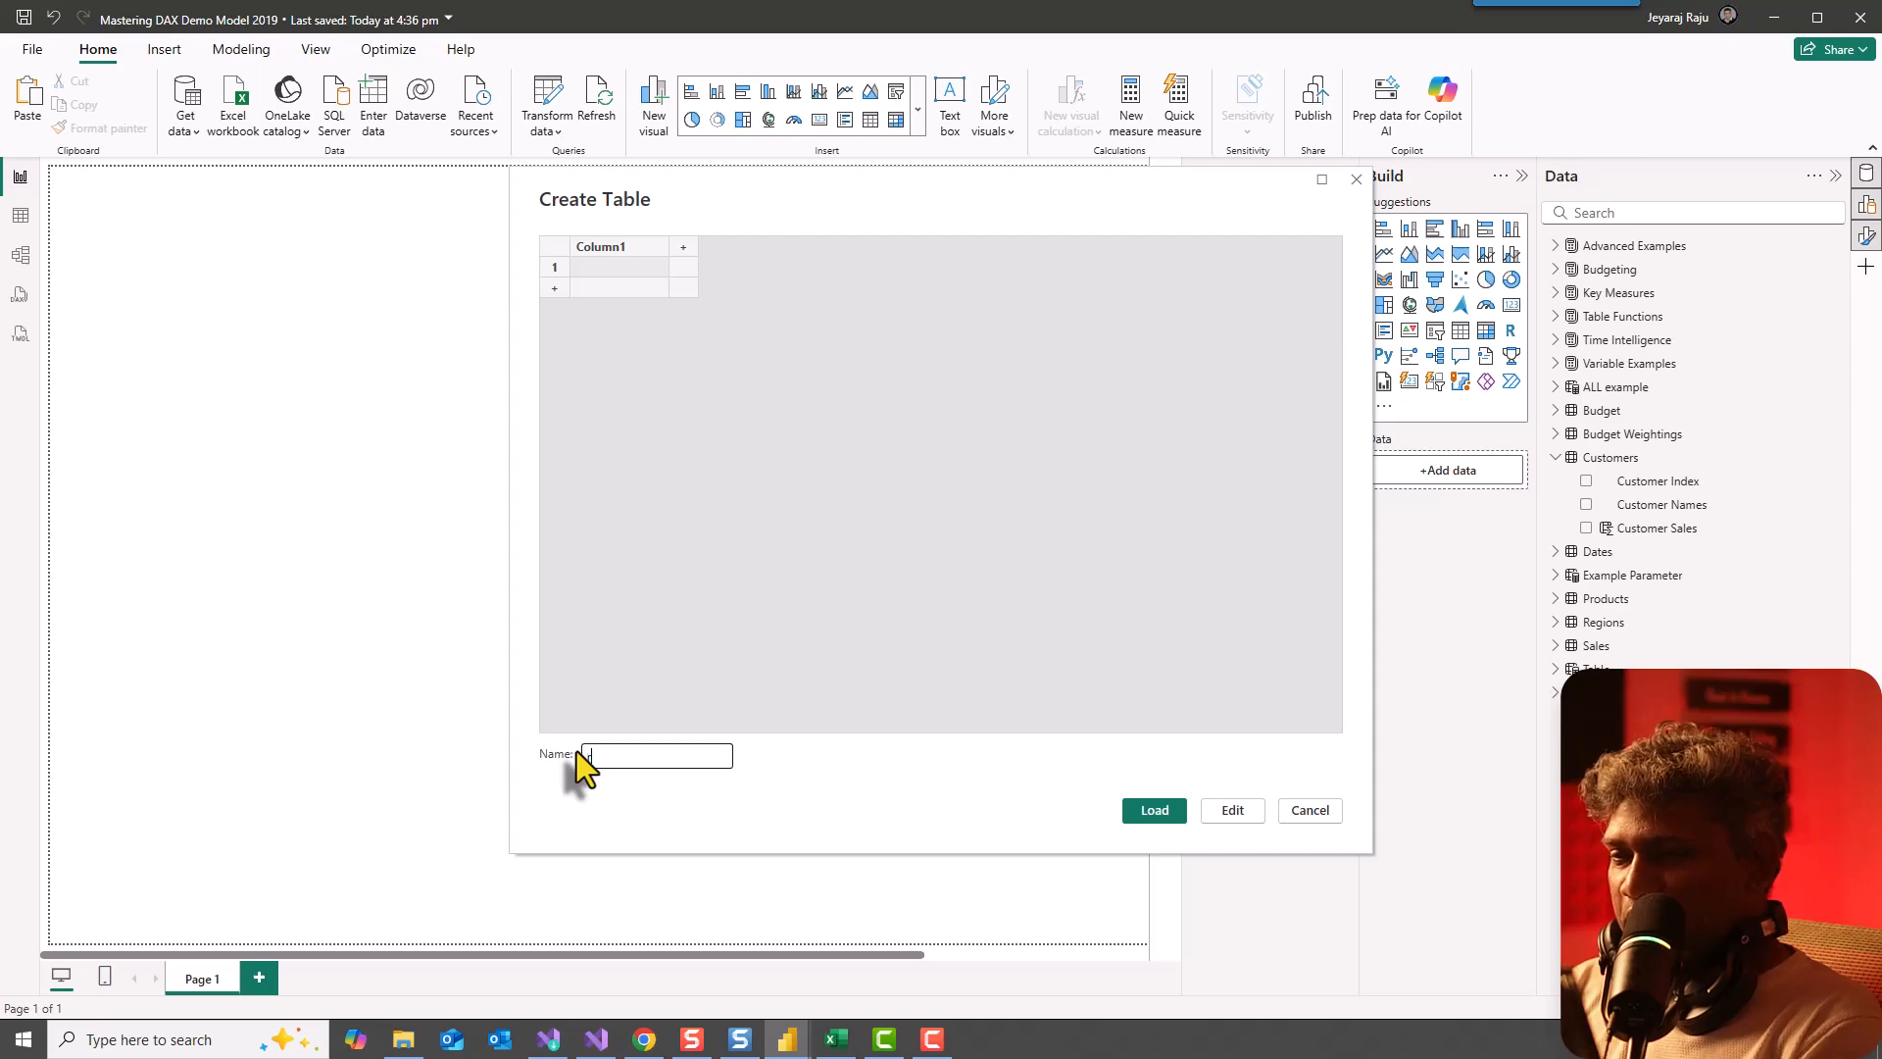
{"action": "type", "text": "Rank"}
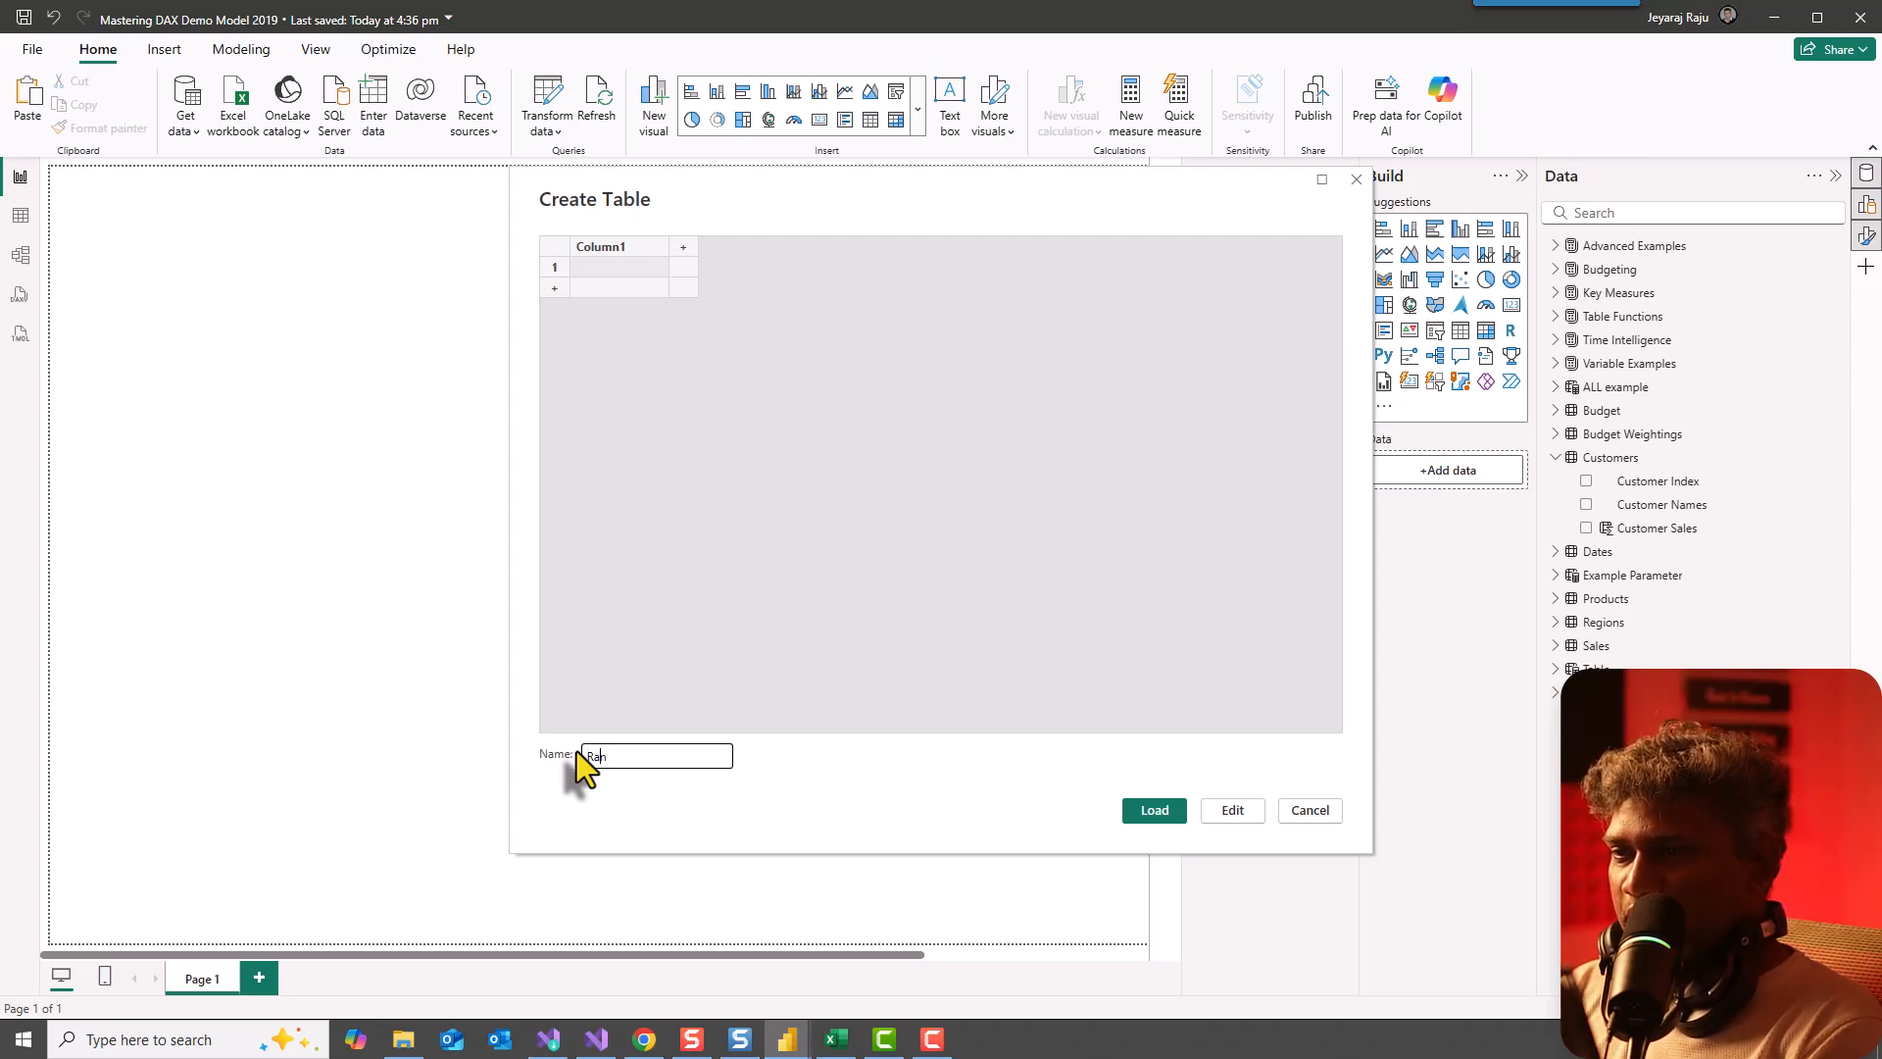
{"action": "type", "text": "ing Measures"}
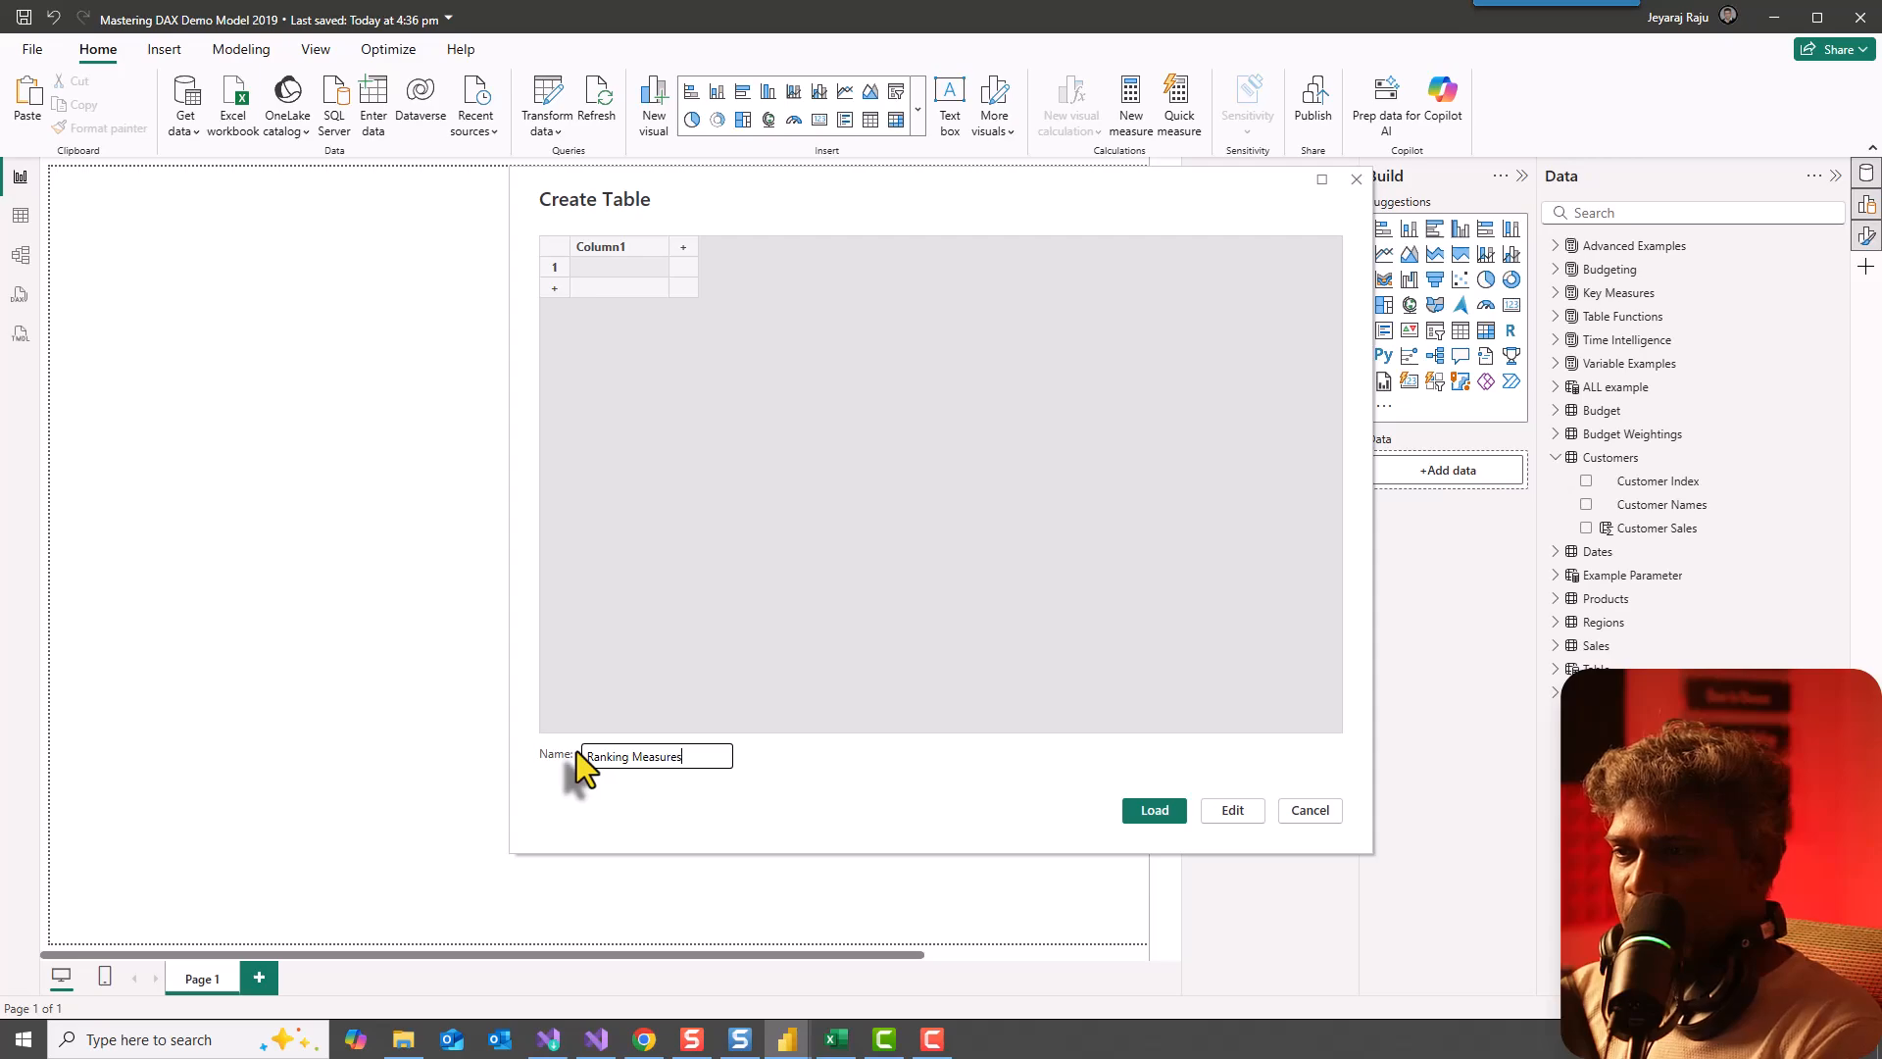
{"action": "left_click", "coordinate": [1145, 815]}
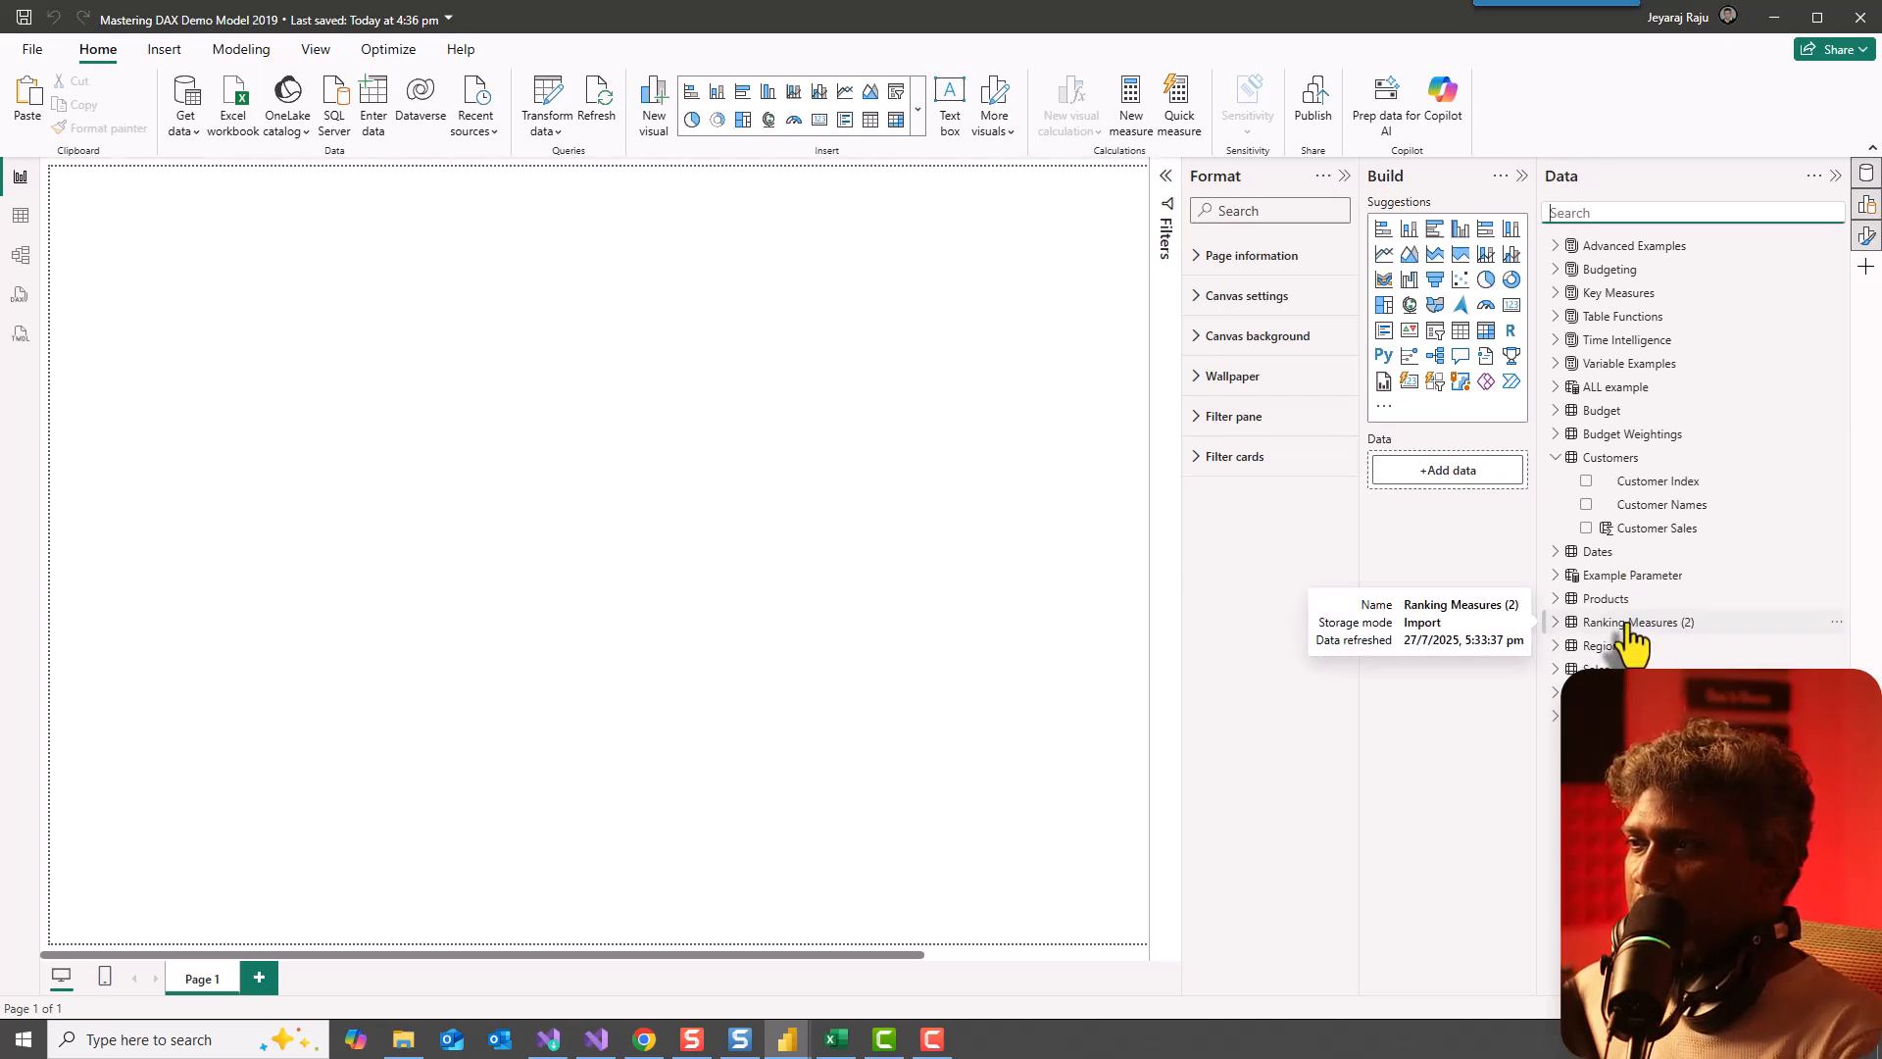
{"action": "left_click", "coordinate": [1629, 628]}
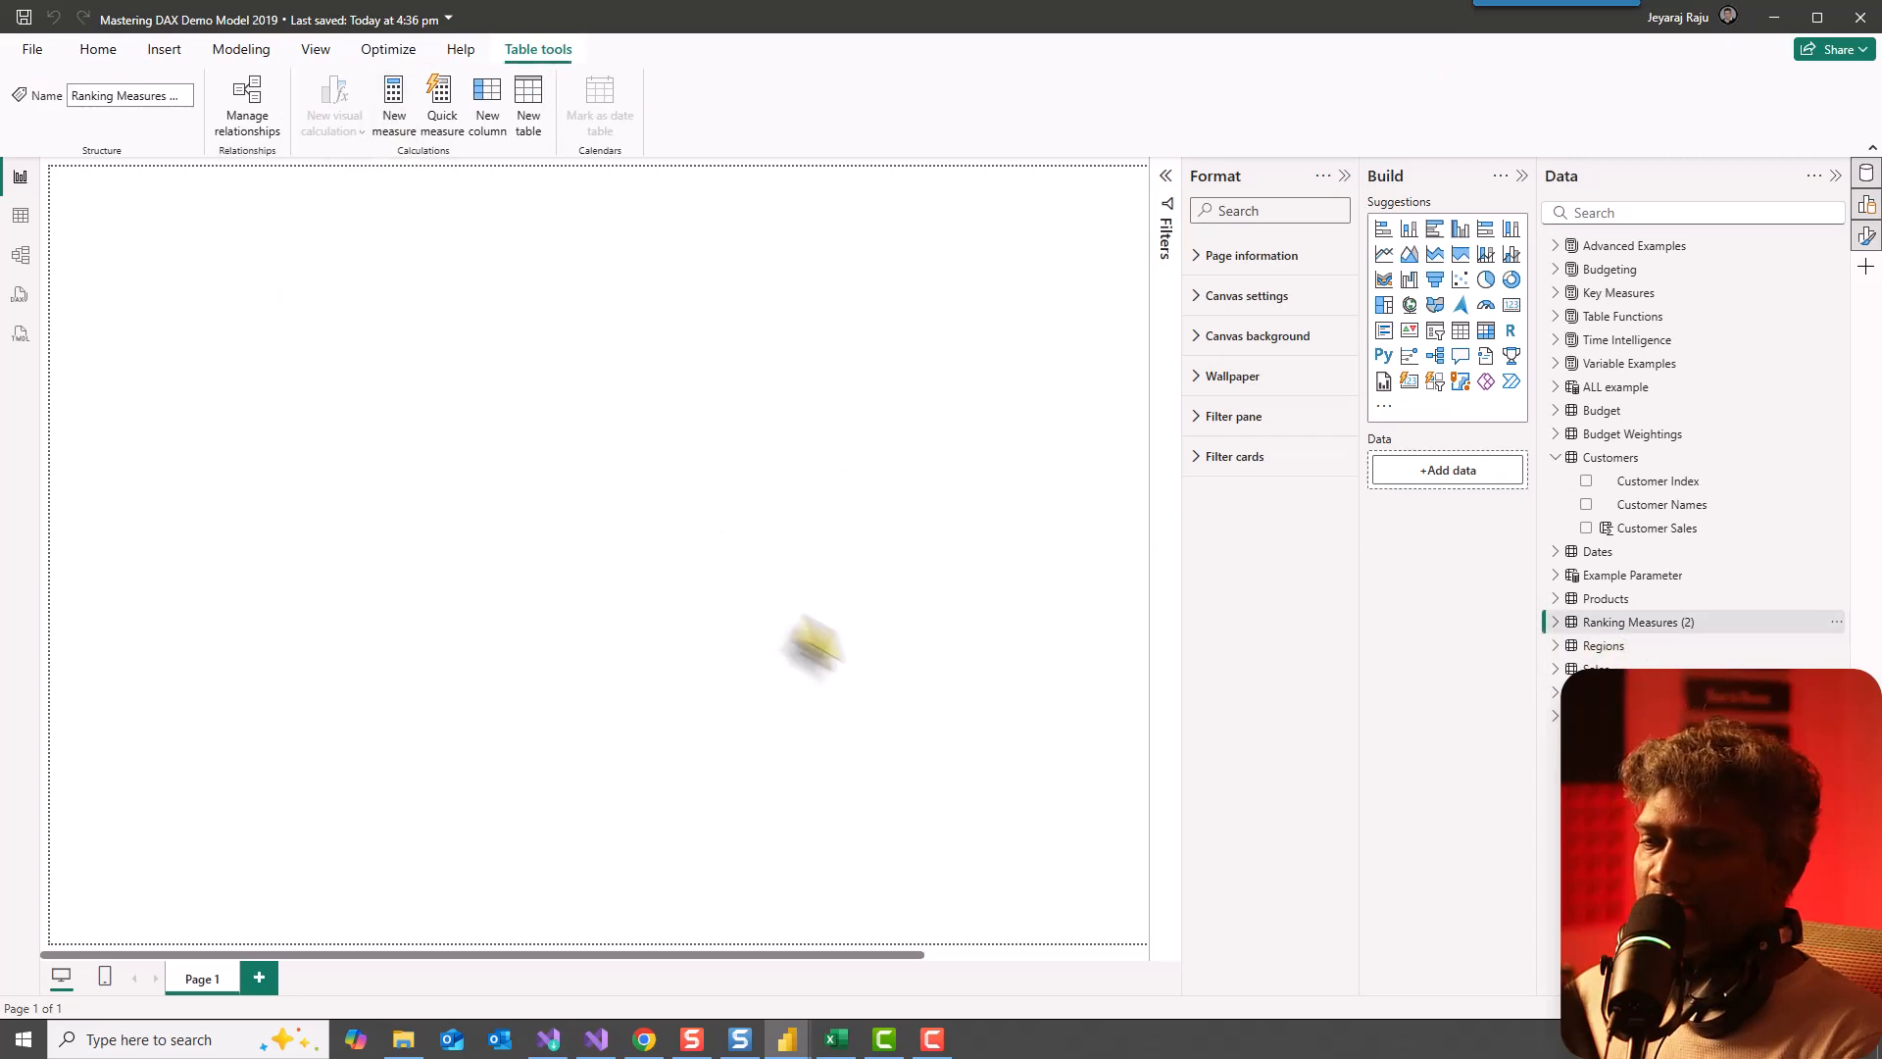
Find the Customer Names field with the search term "cust" and place it on the blank canvas as a table.
{"action": "left_click", "coordinate": [1613, 213]}
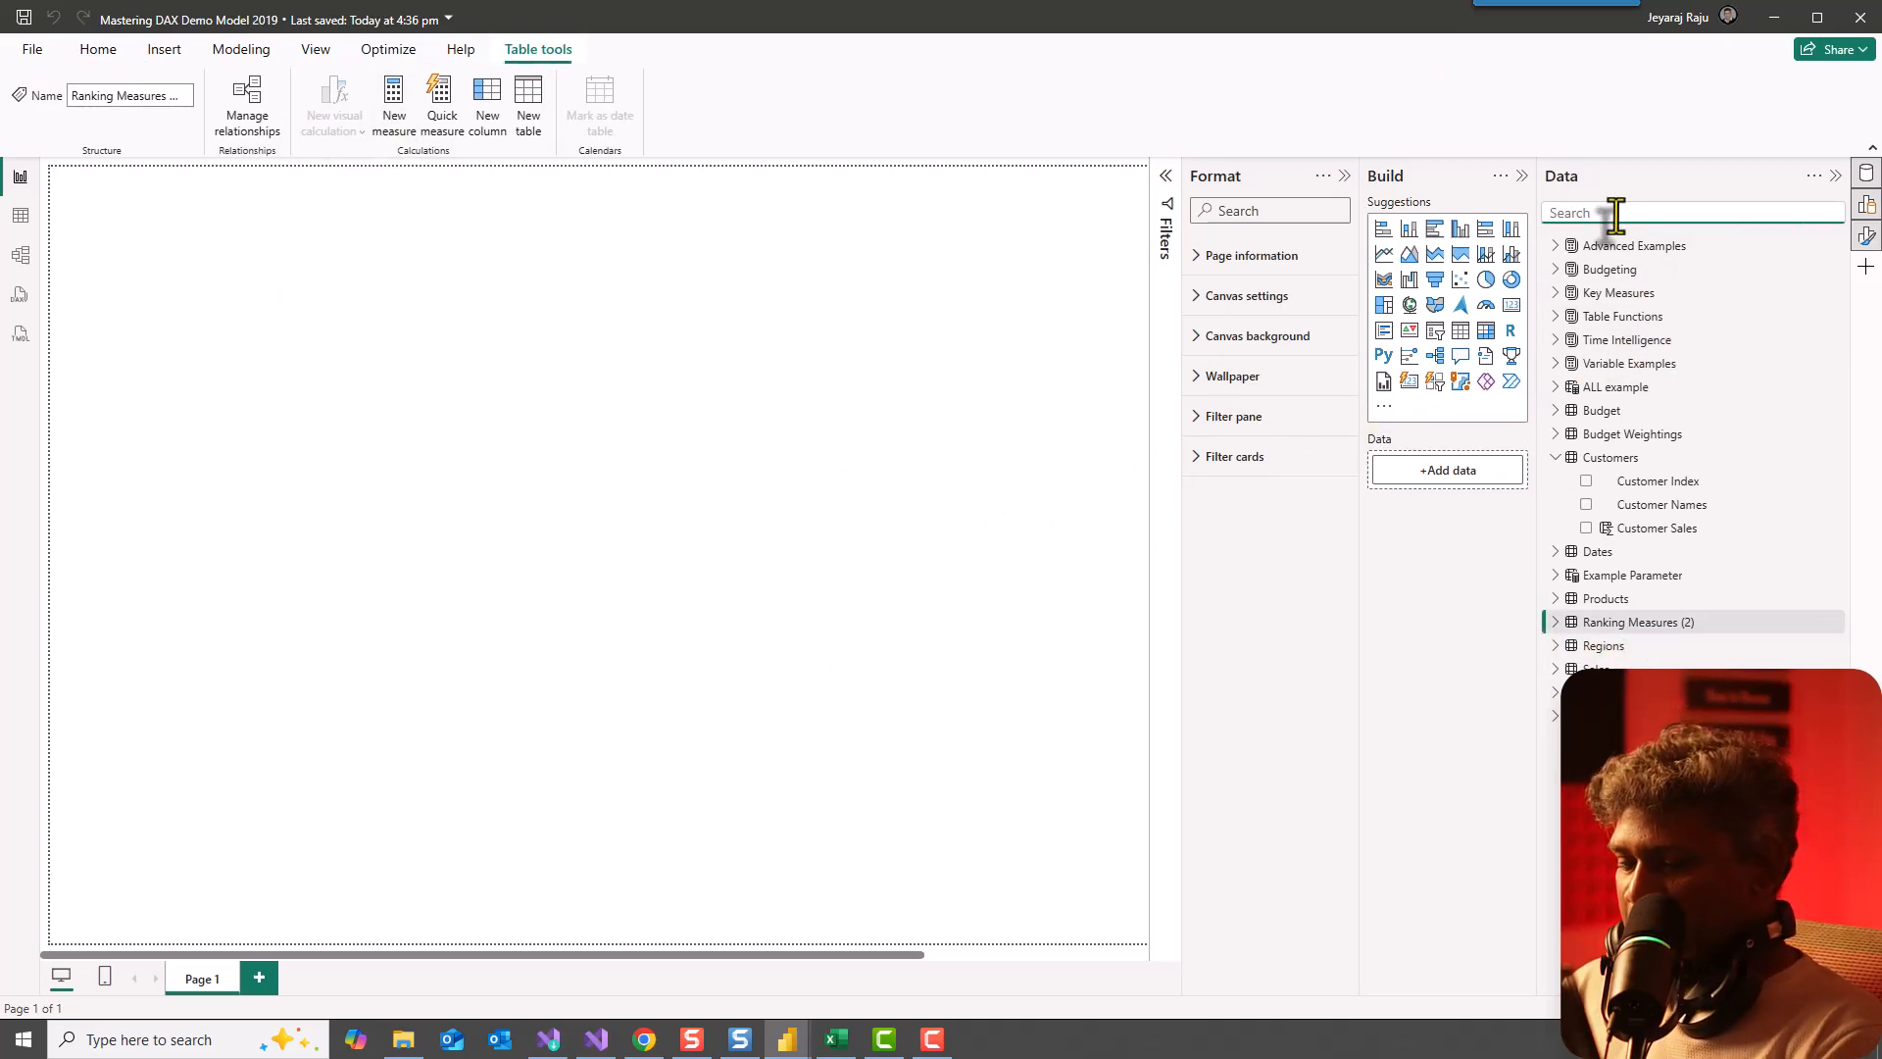
{"action": "type", "text": "cust"}
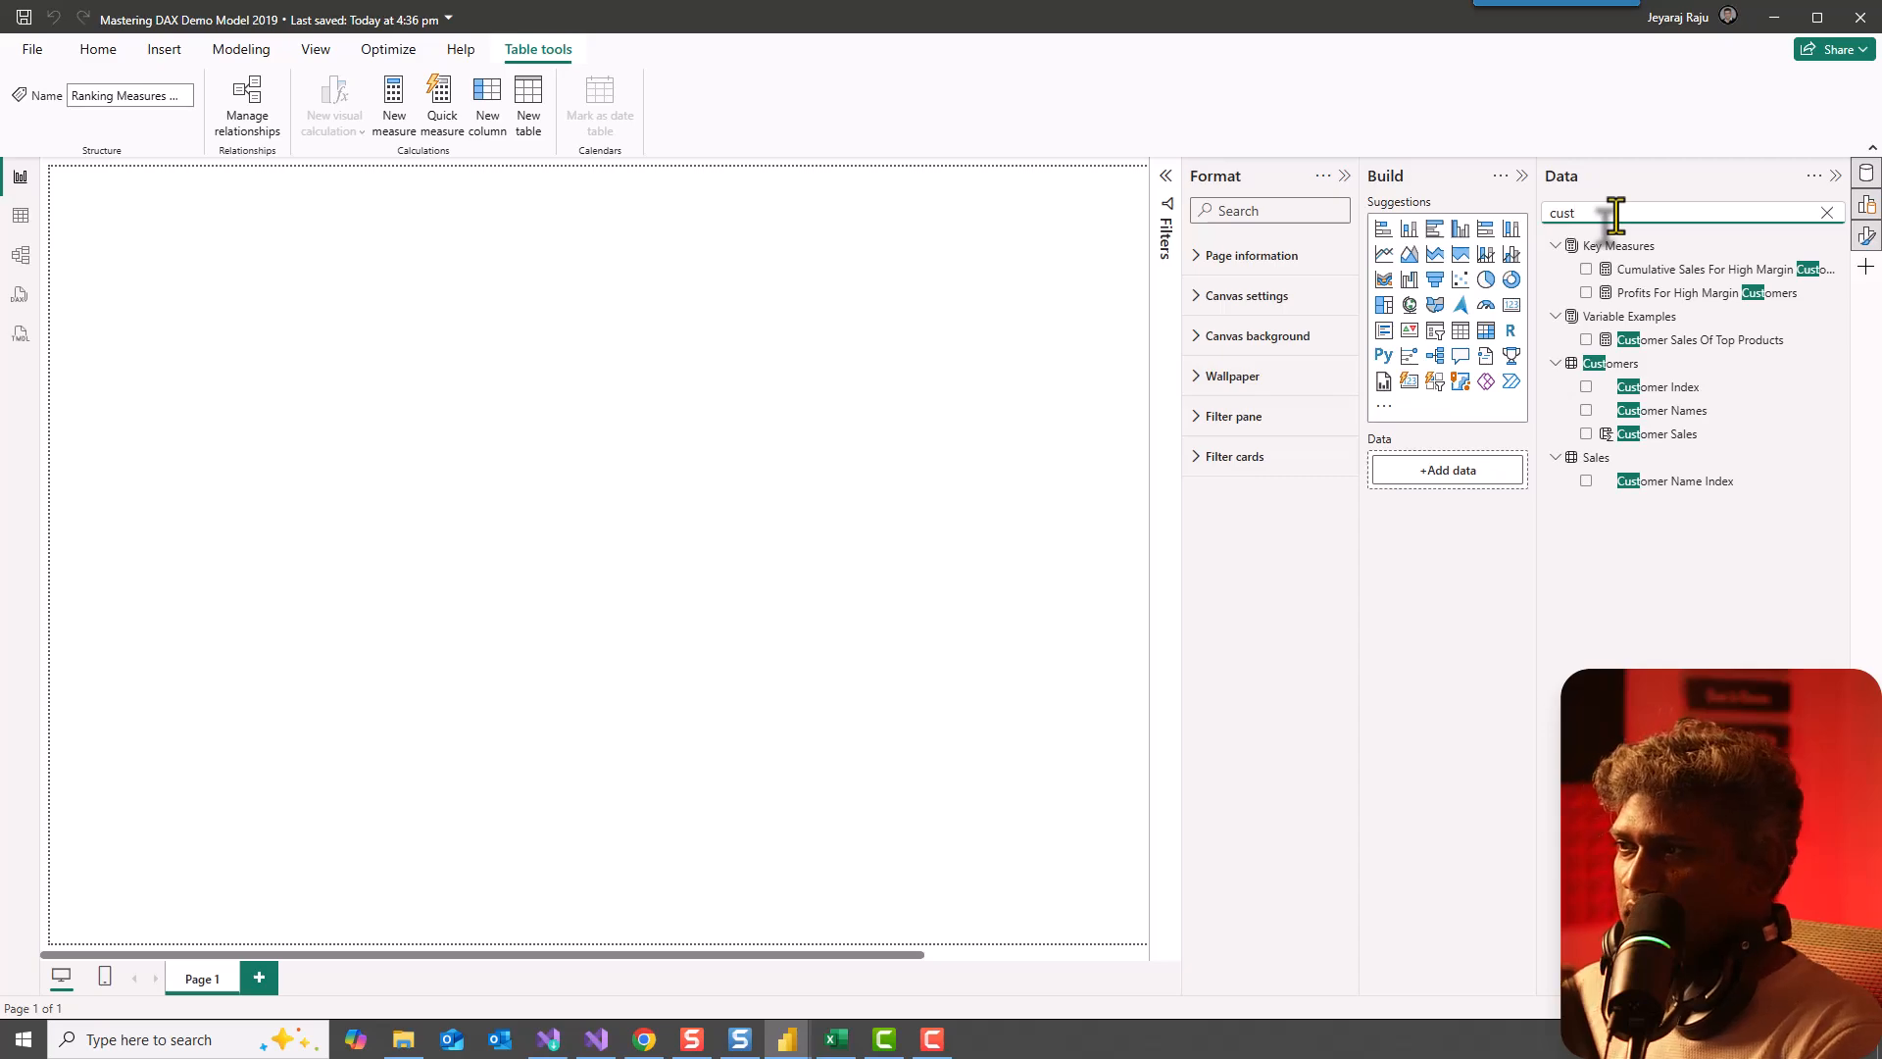
{"action": "left_click_drag", "start_coordinate": [1651, 412], "coordinate": [551, 492]}
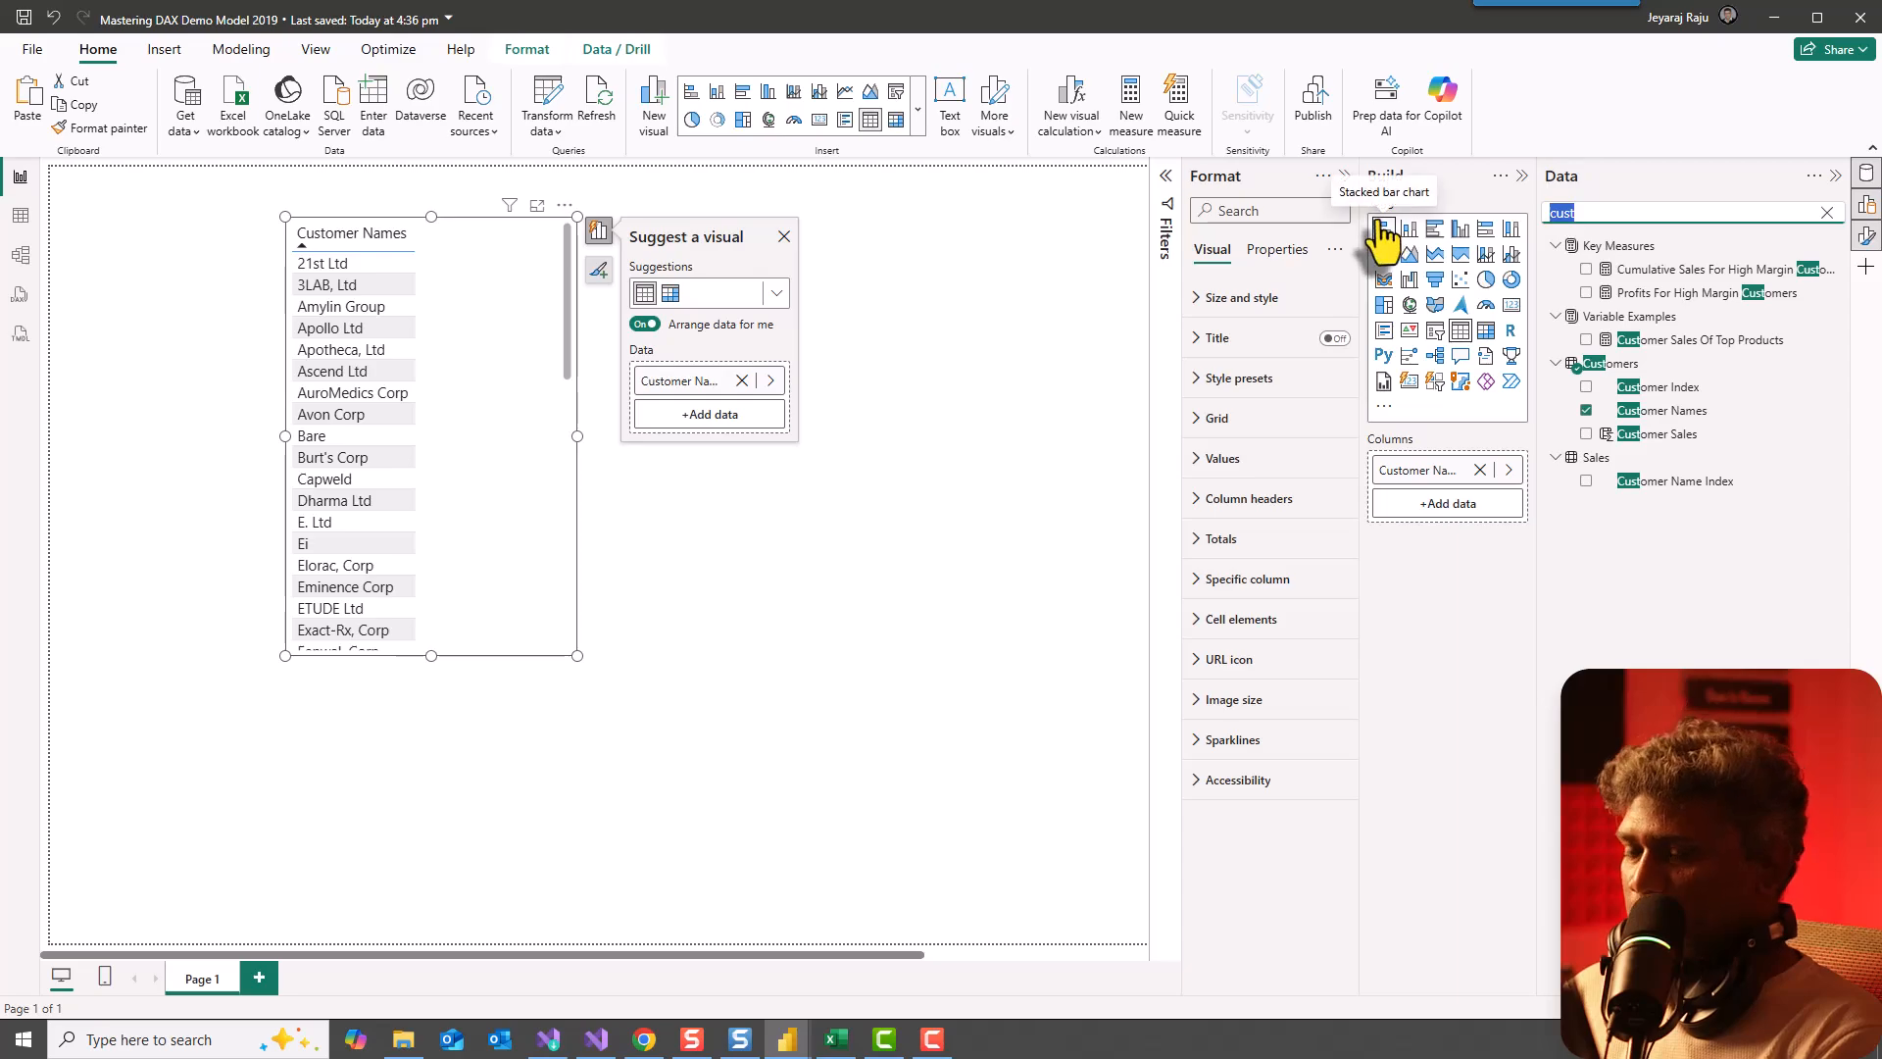
Add the Total Sales measure to the Customer Names visual and make it a wider table visual.
{"action": "type", "text": "total"}
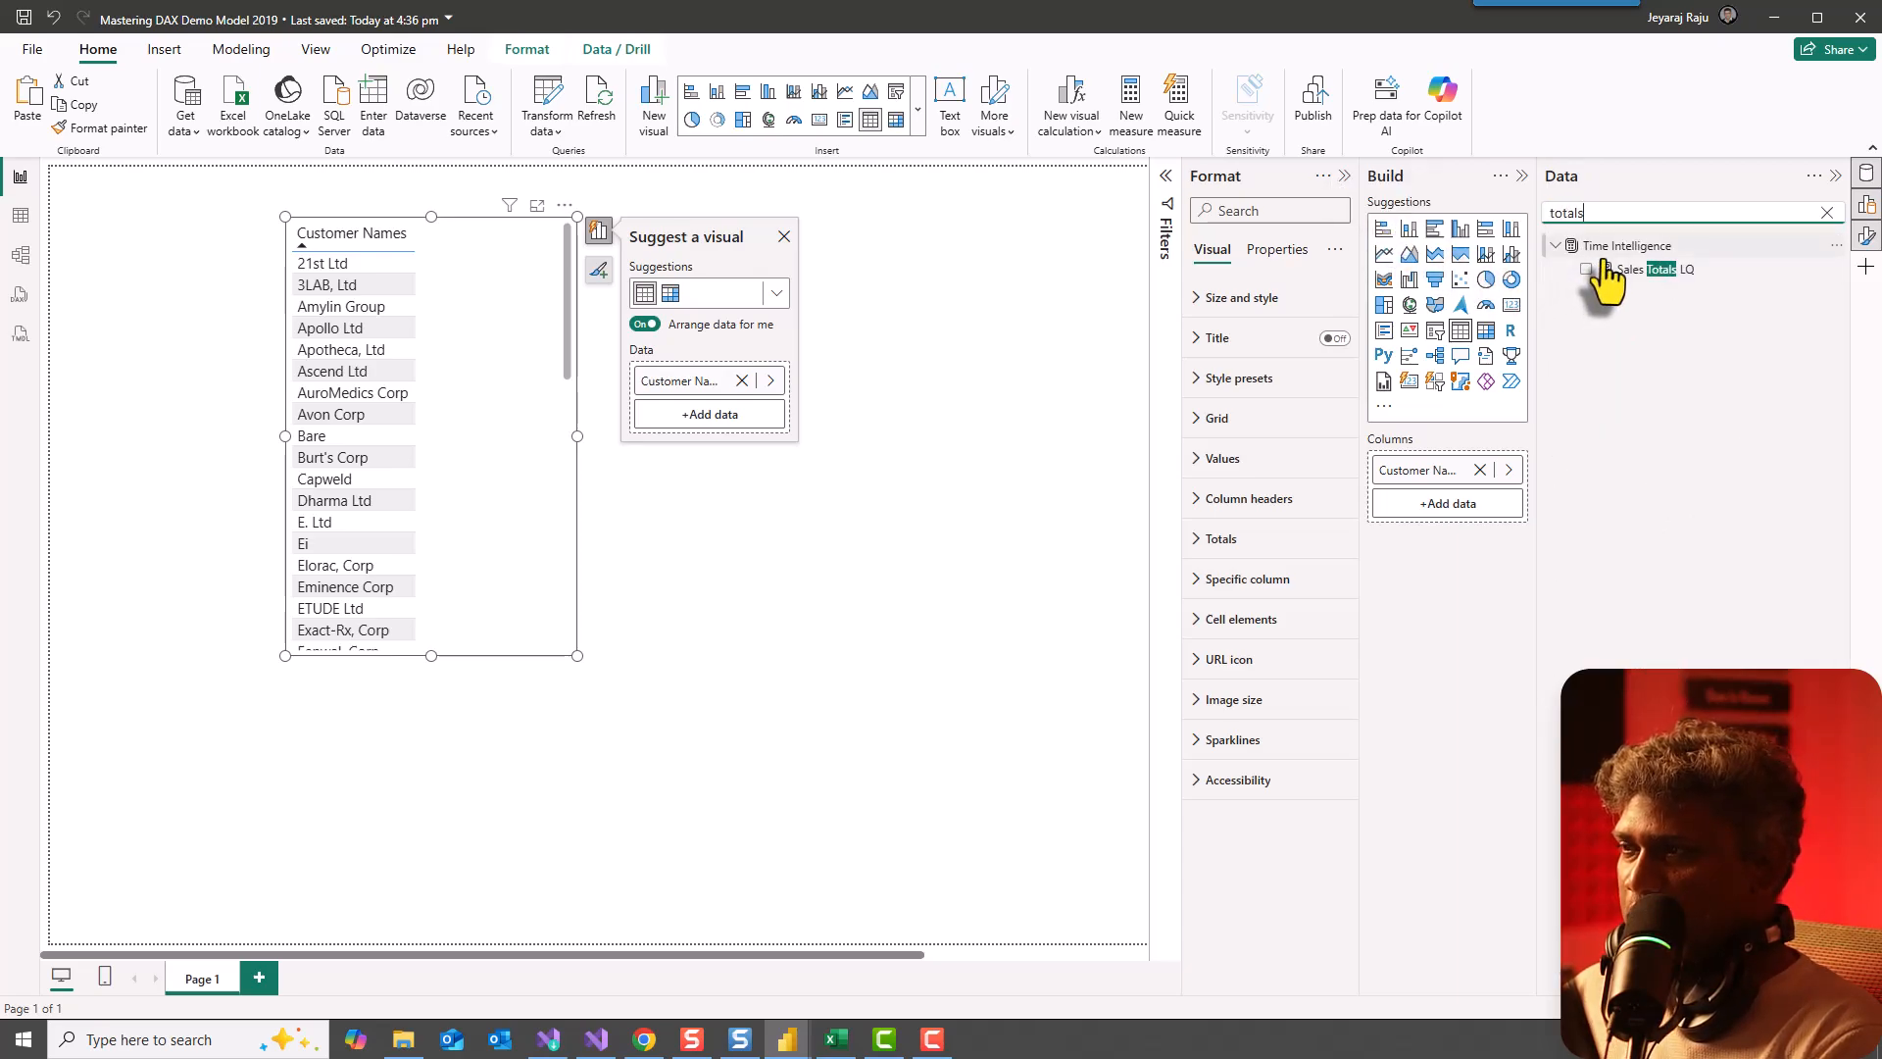
{"action": "type", "text": " s"}
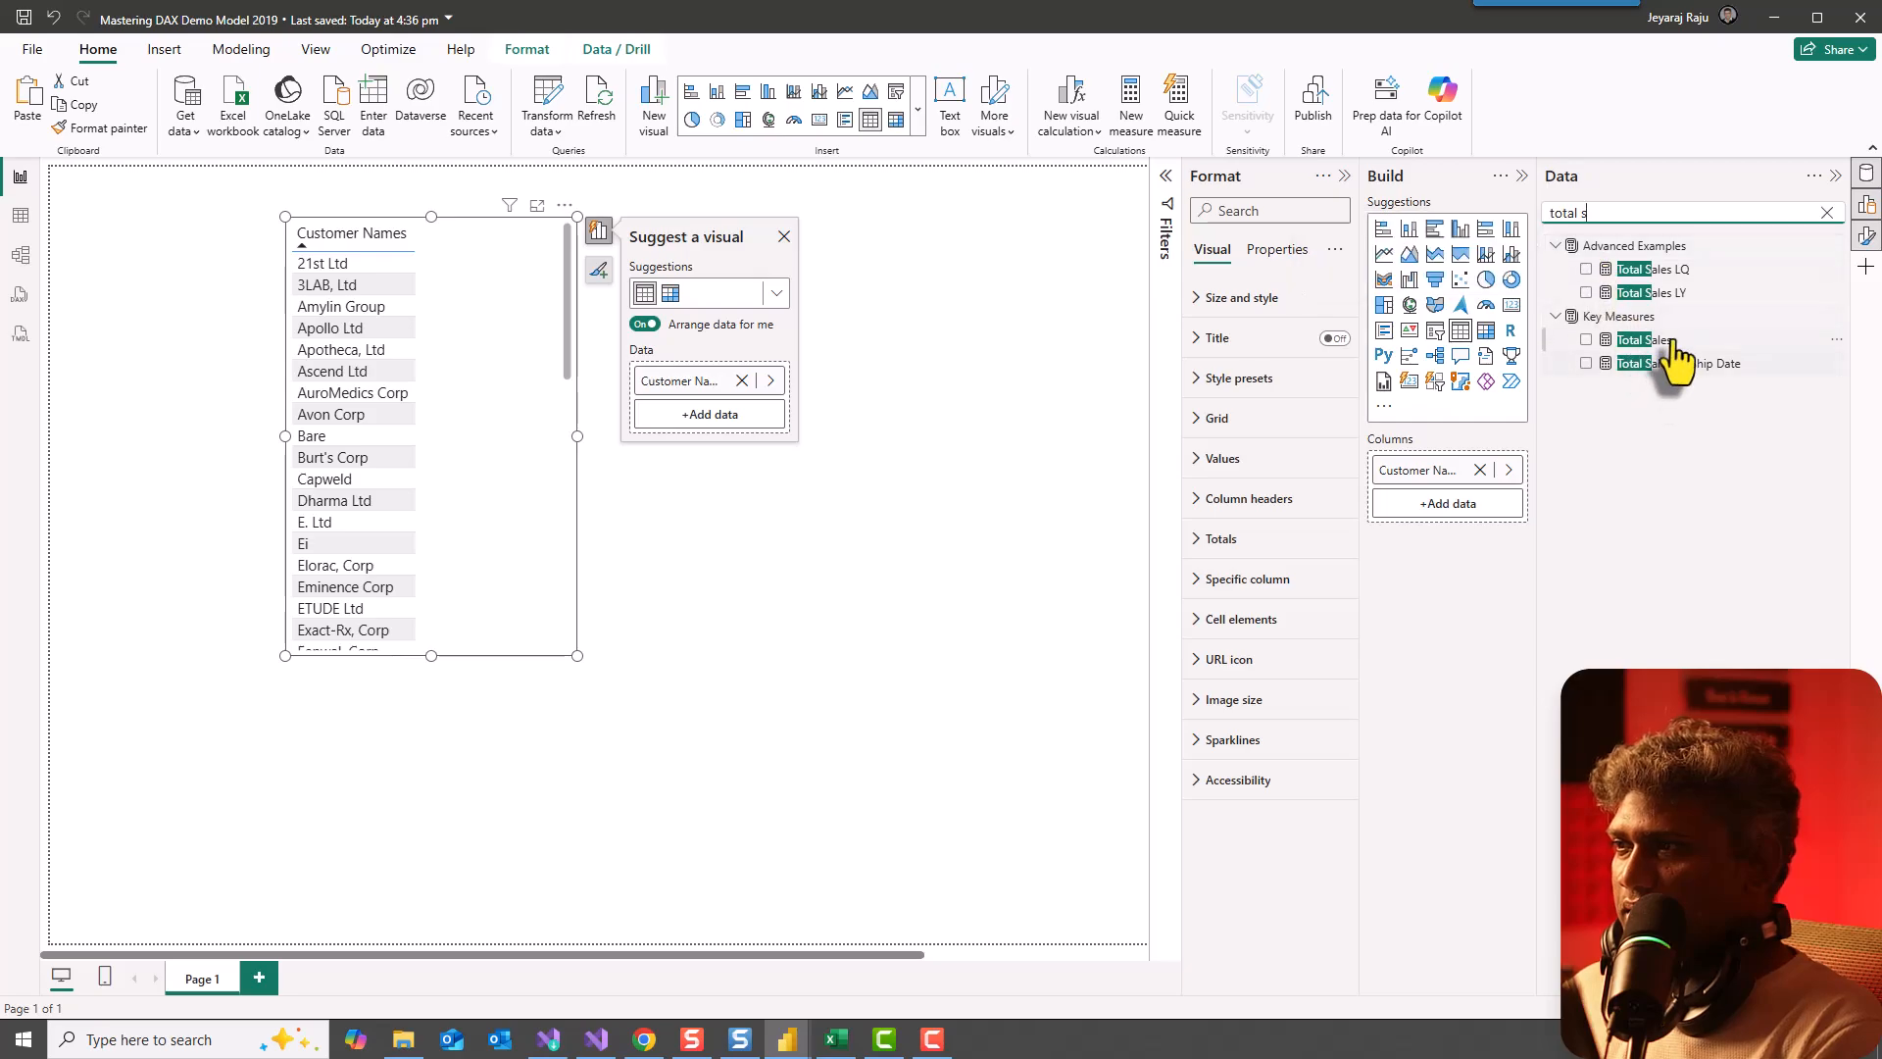
{"action": "left_click_drag", "start_coordinate": [1627, 340], "coordinate": [555, 399]}
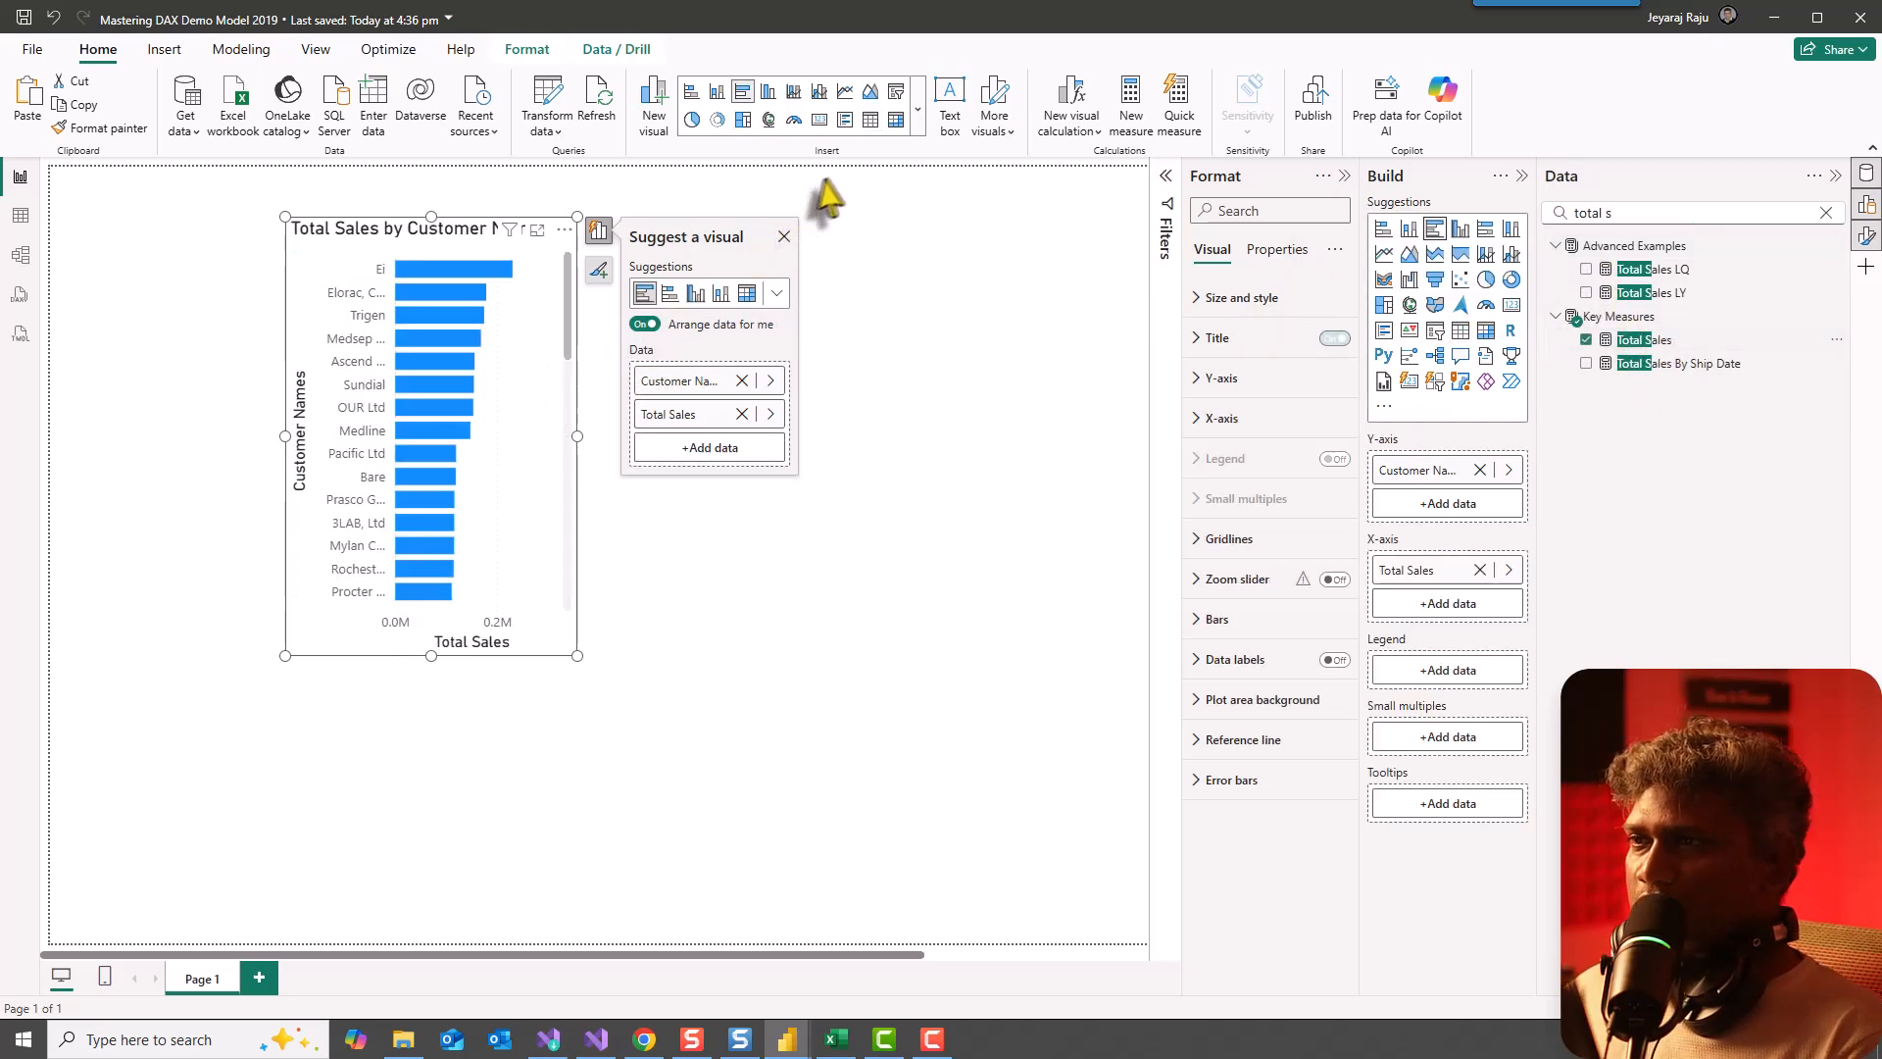
{"action": "left_click", "coordinate": [872, 134]}
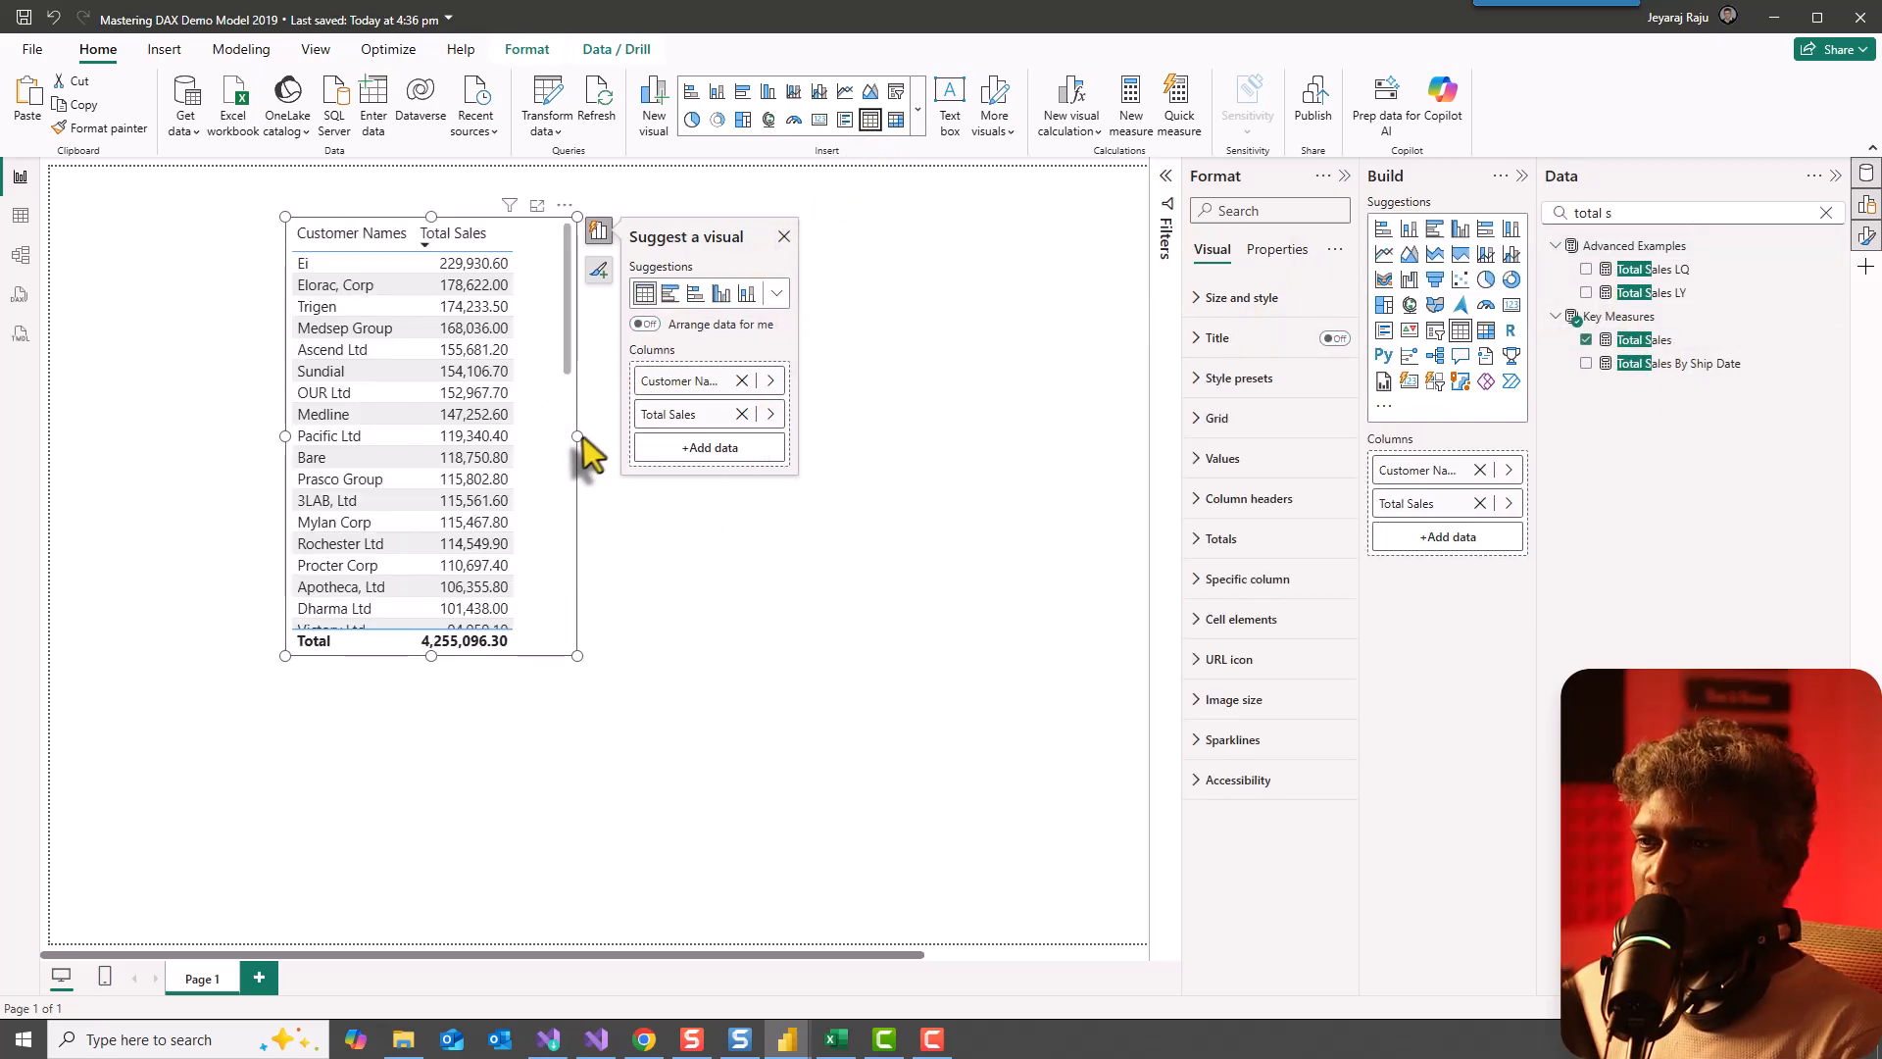
{"action": "left_click_drag", "start_coordinate": [578, 437], "coordinate": [867, 493]}
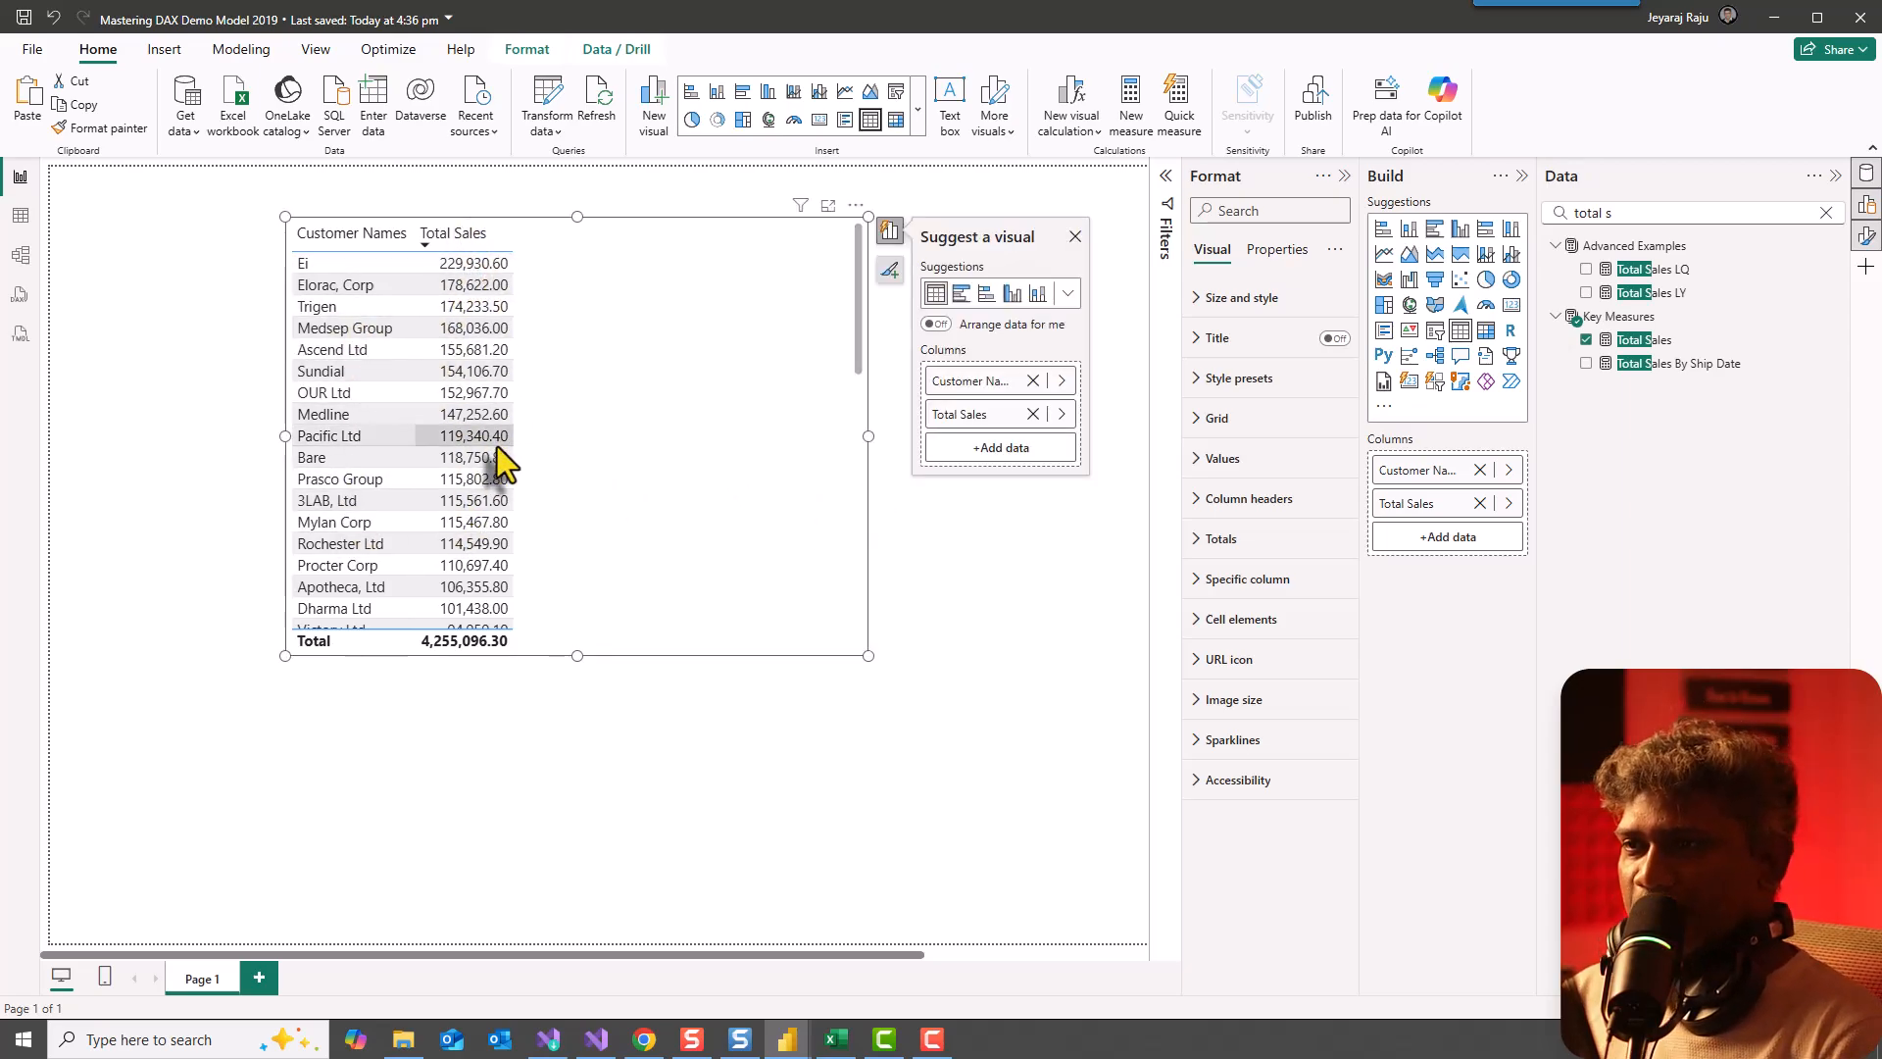
{"action": "left_click", "coordinate": [1005, 765]}
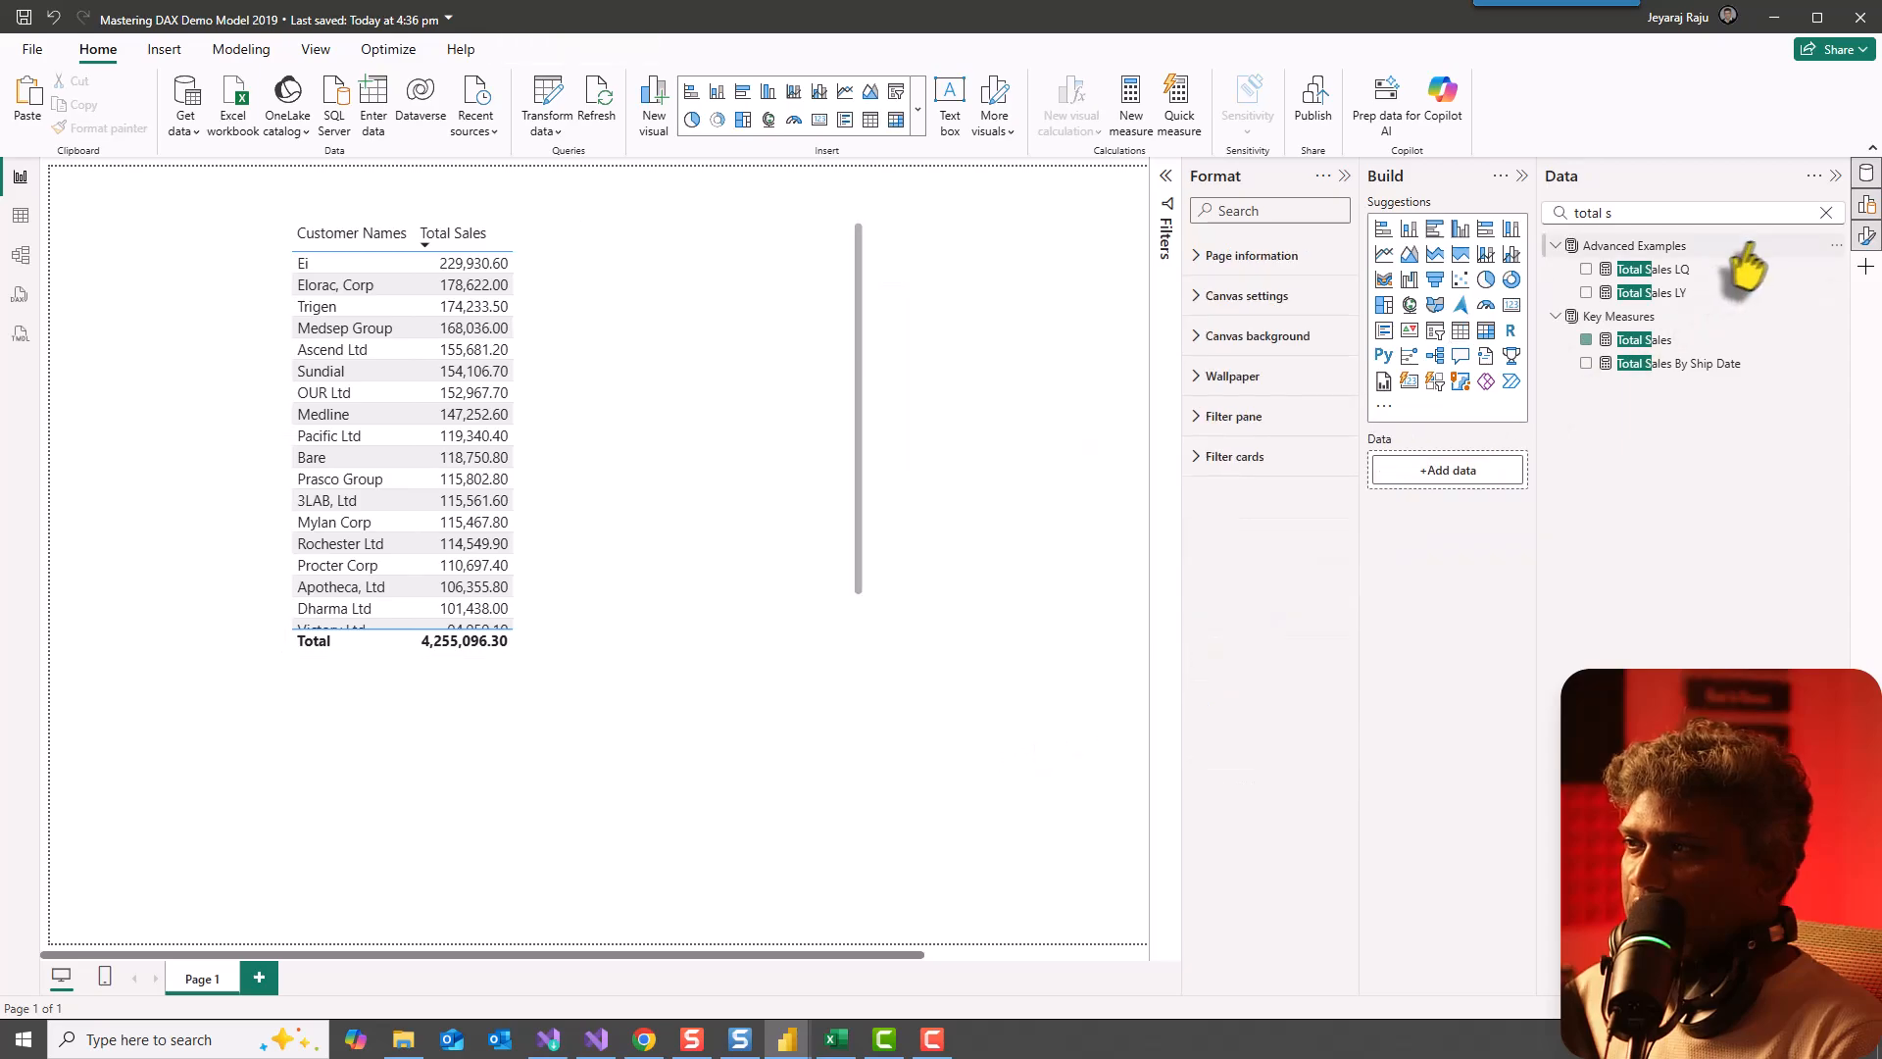
Clear the field search and start a new measure named "Rank by customer" in the Ranking Measures (2) table.
{"action": "left_click", "coordinate": [1828, 211]}
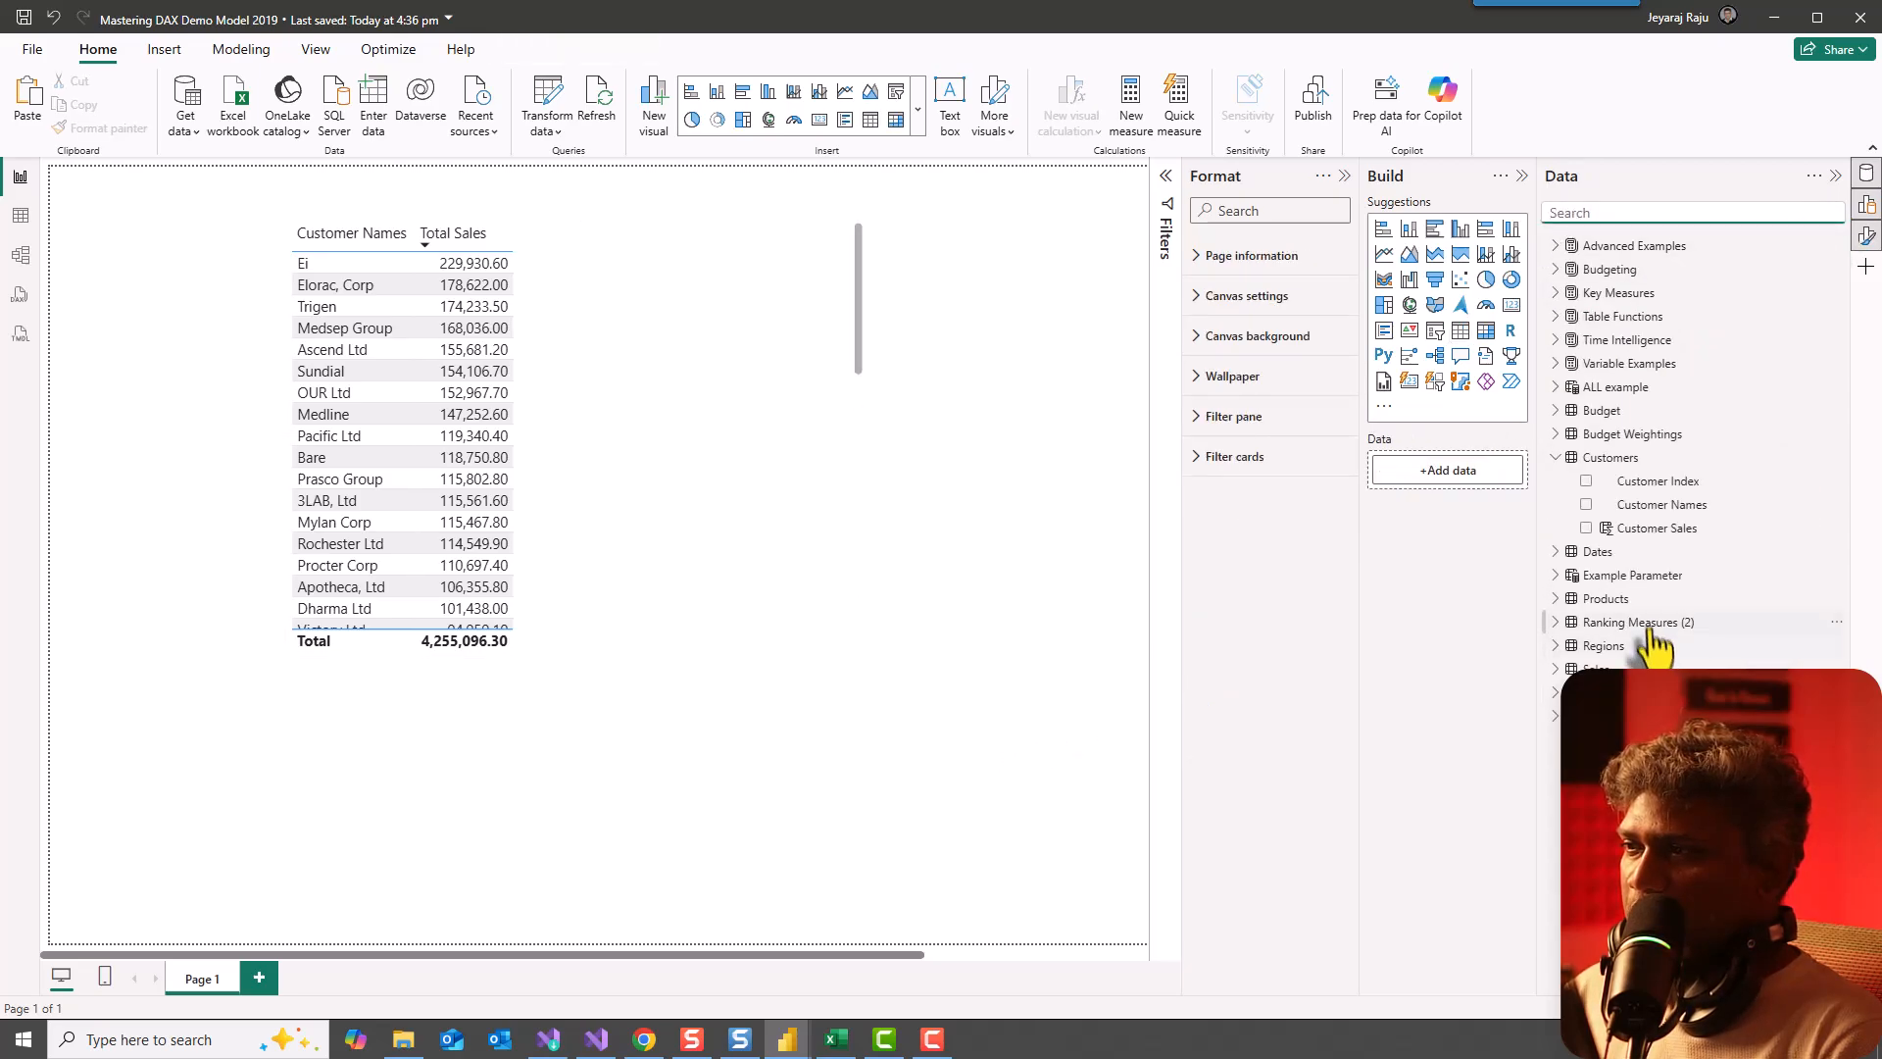
{"action": "left_click", "coordinate": [1618, 624]}
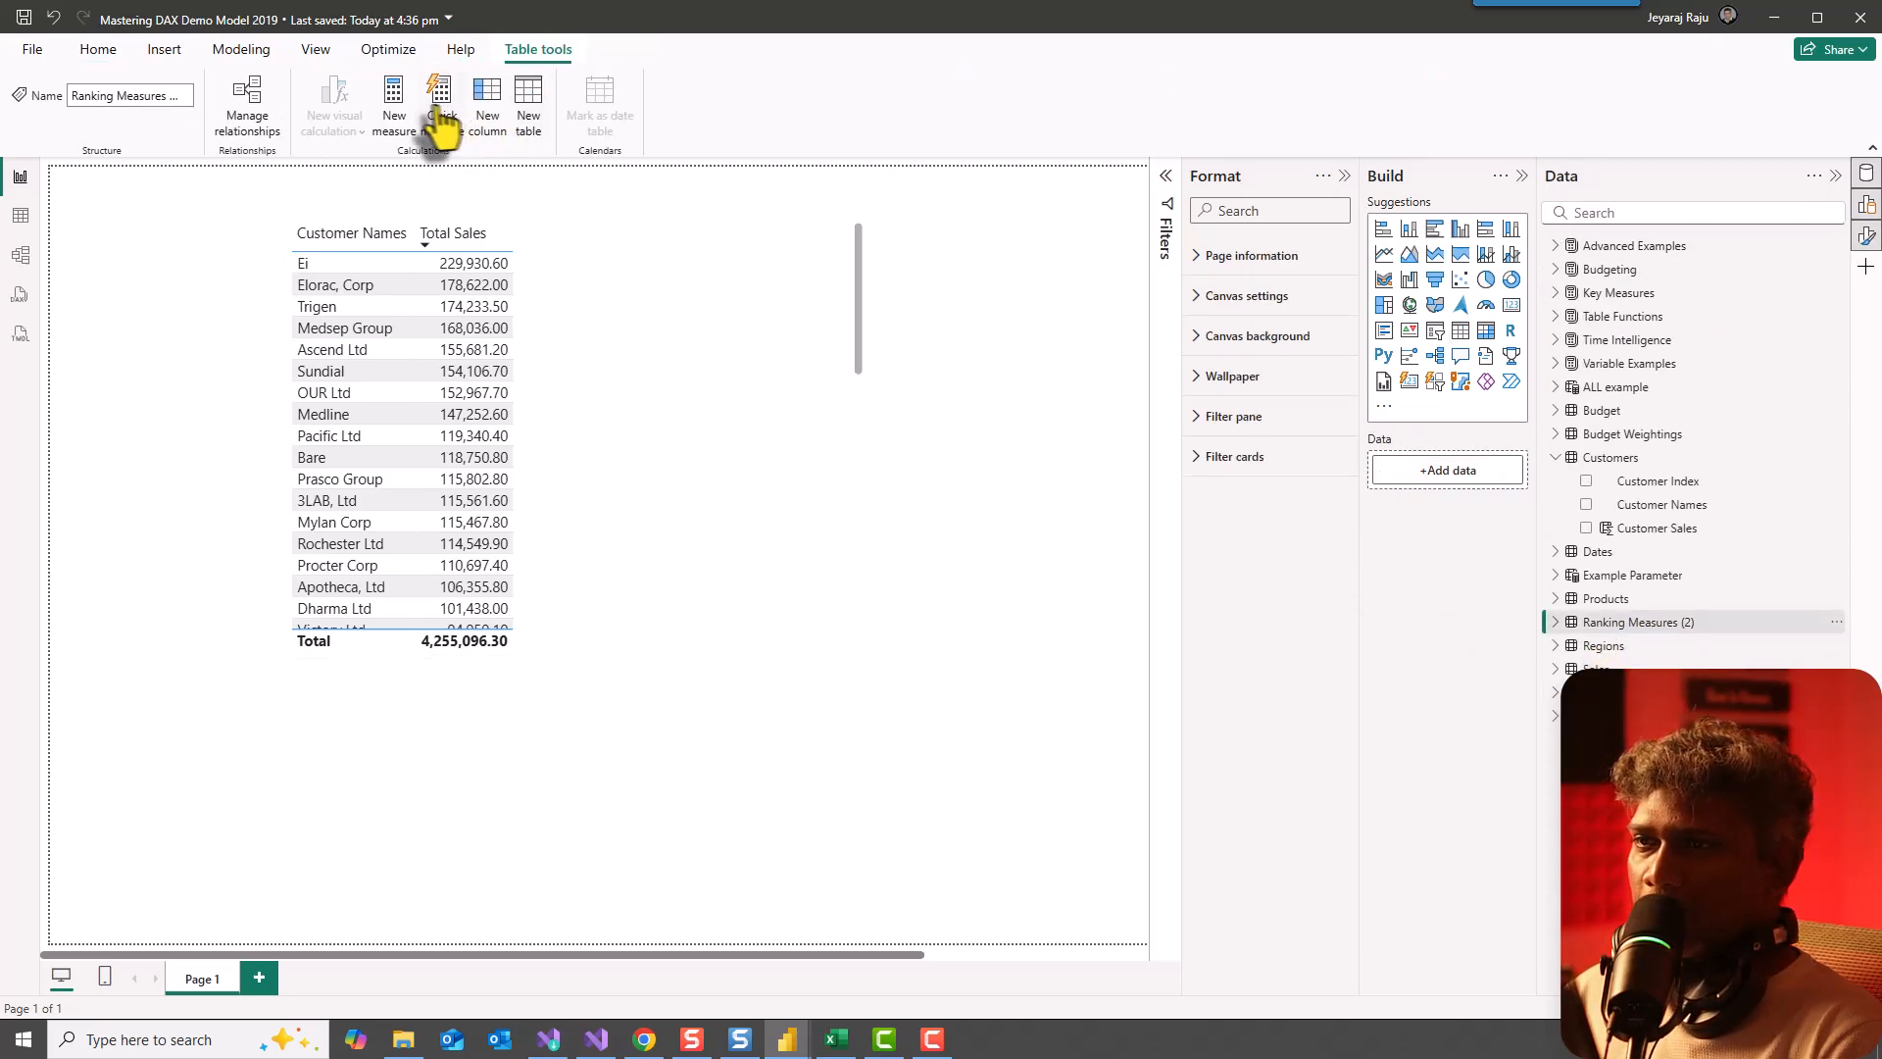
{"action": "left_click", "coordinate": [395, 108]}
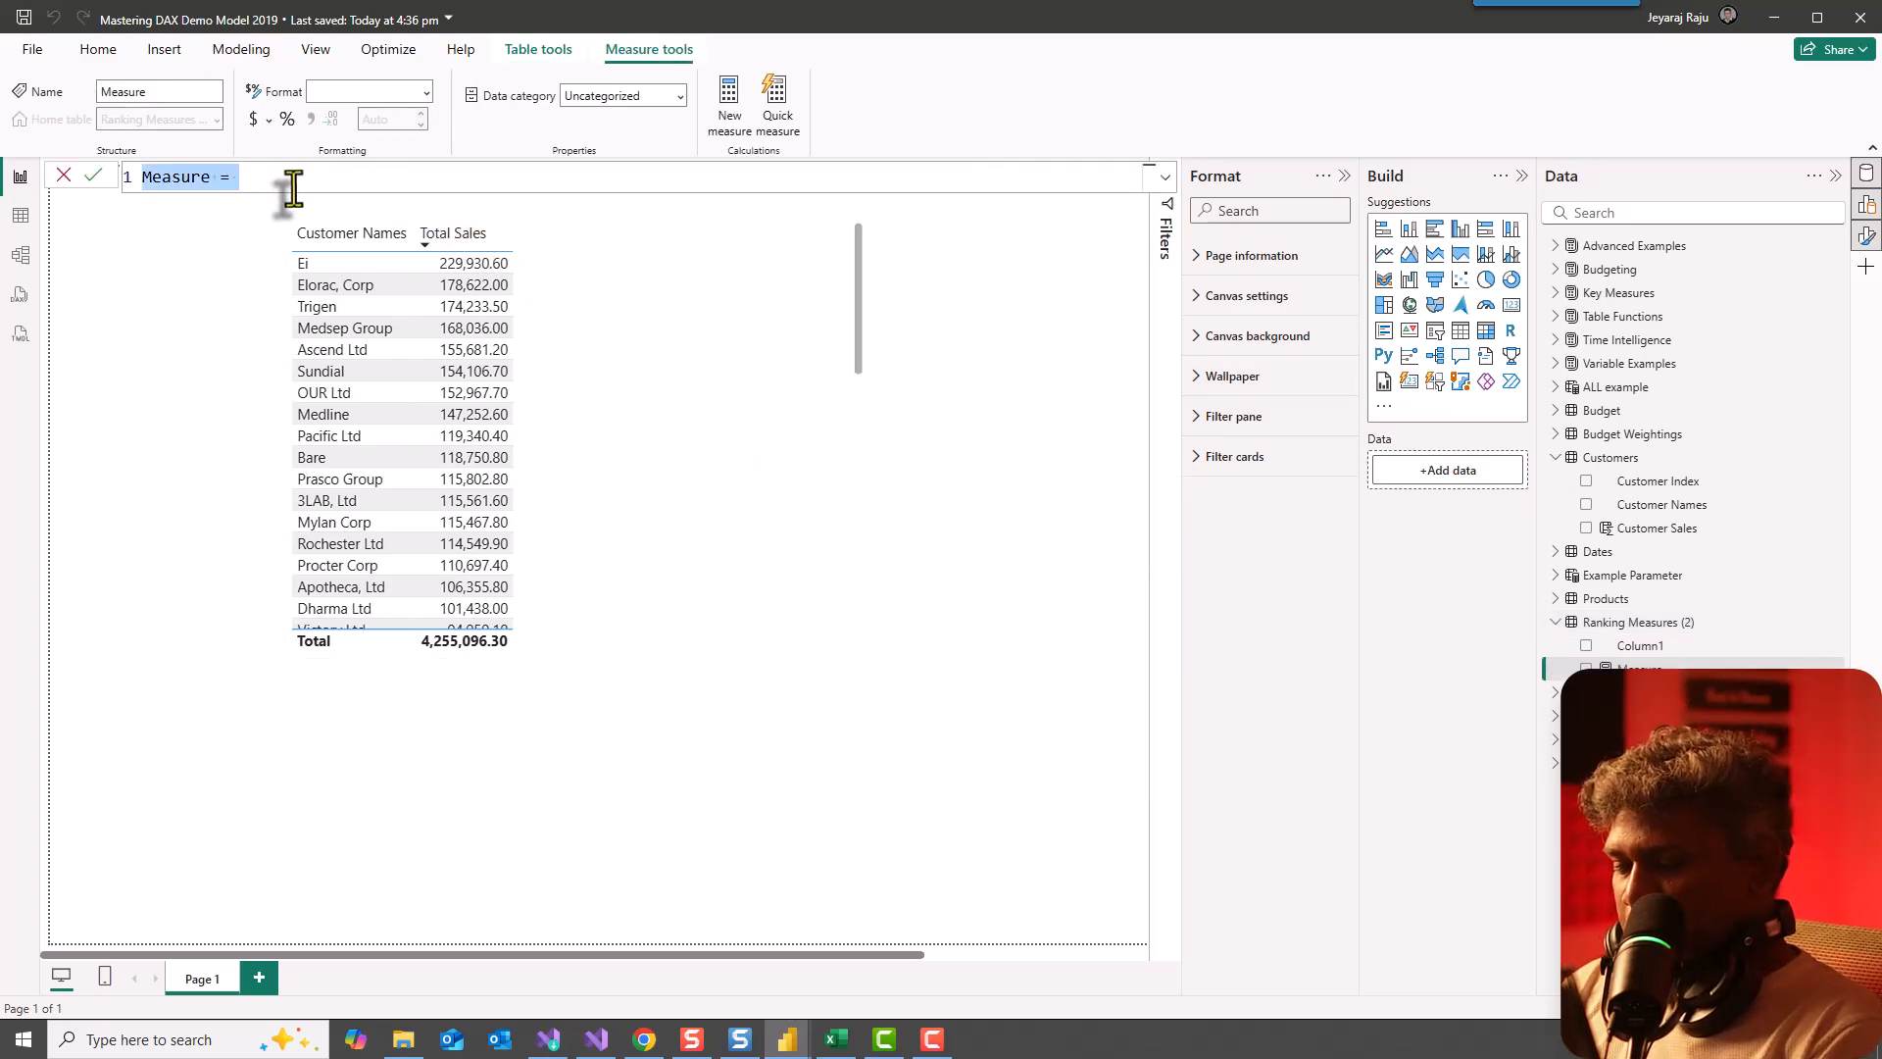
{"action": "type", "text": "Rank "}
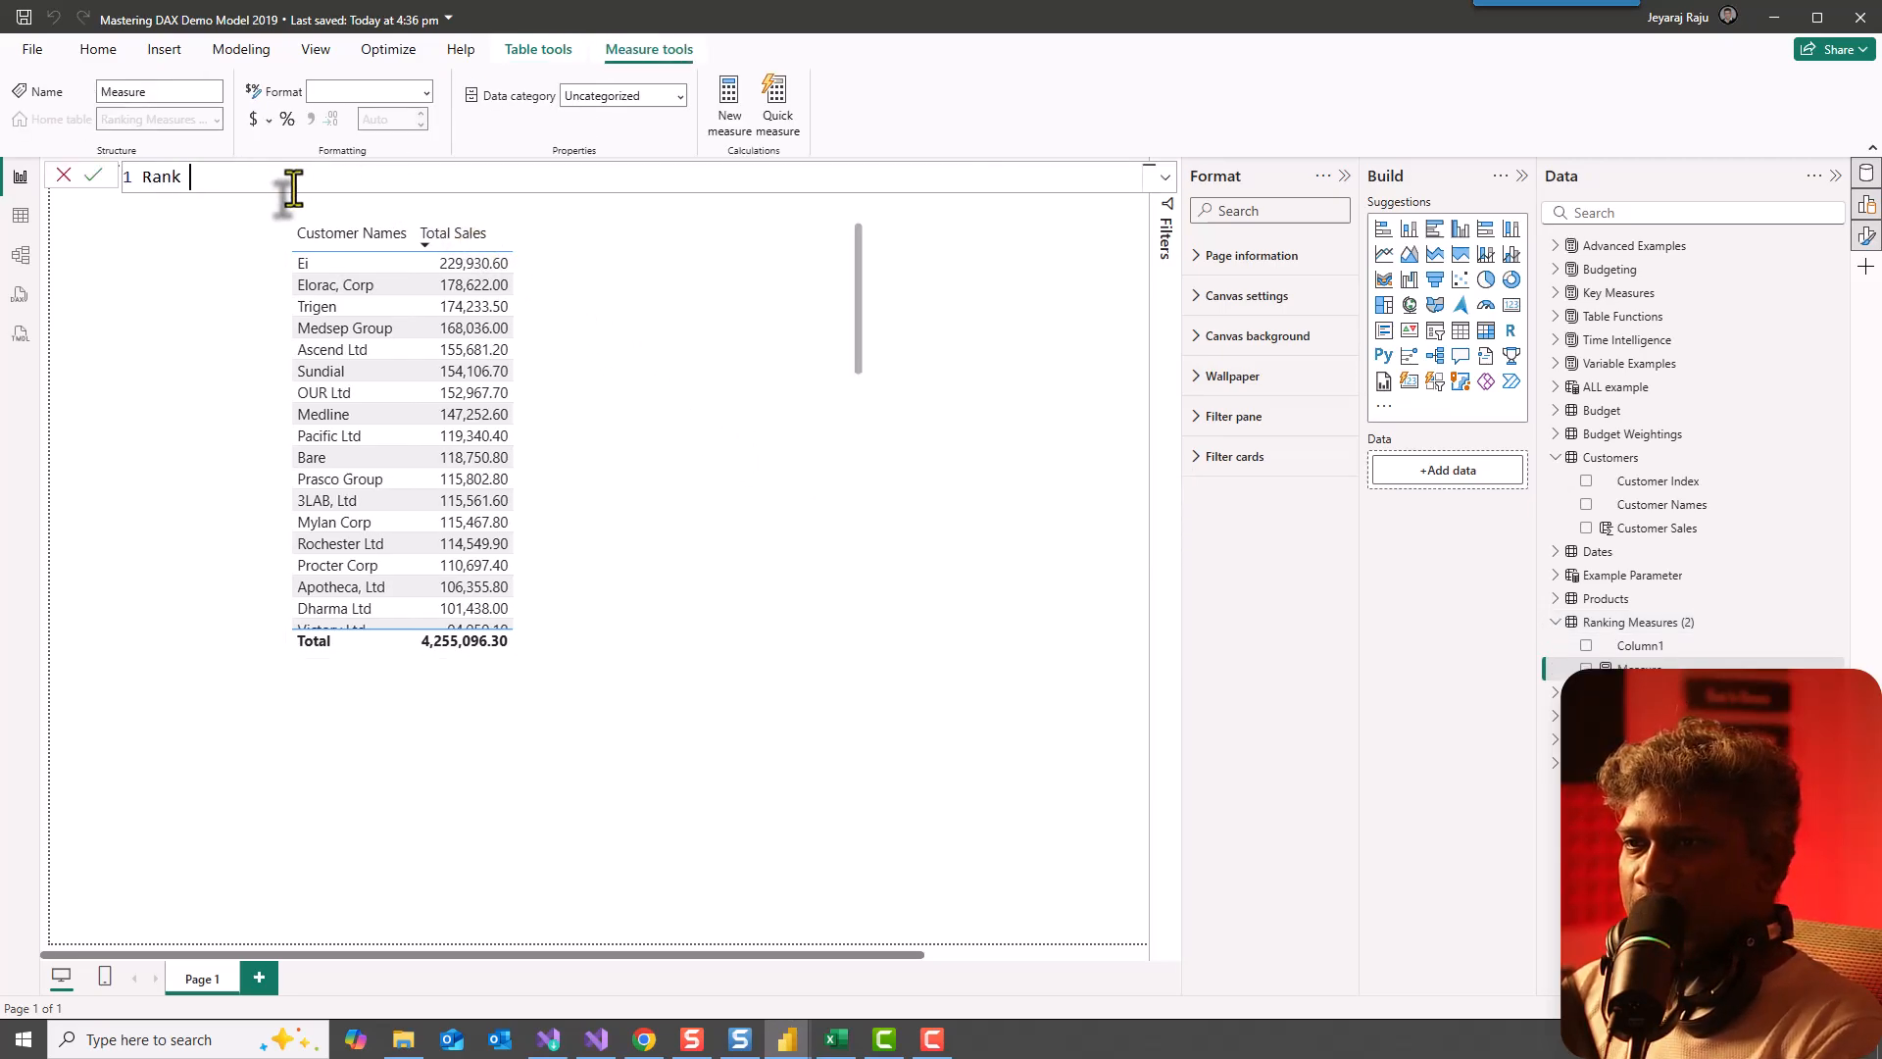
{"action": "type", "text": "by c"}
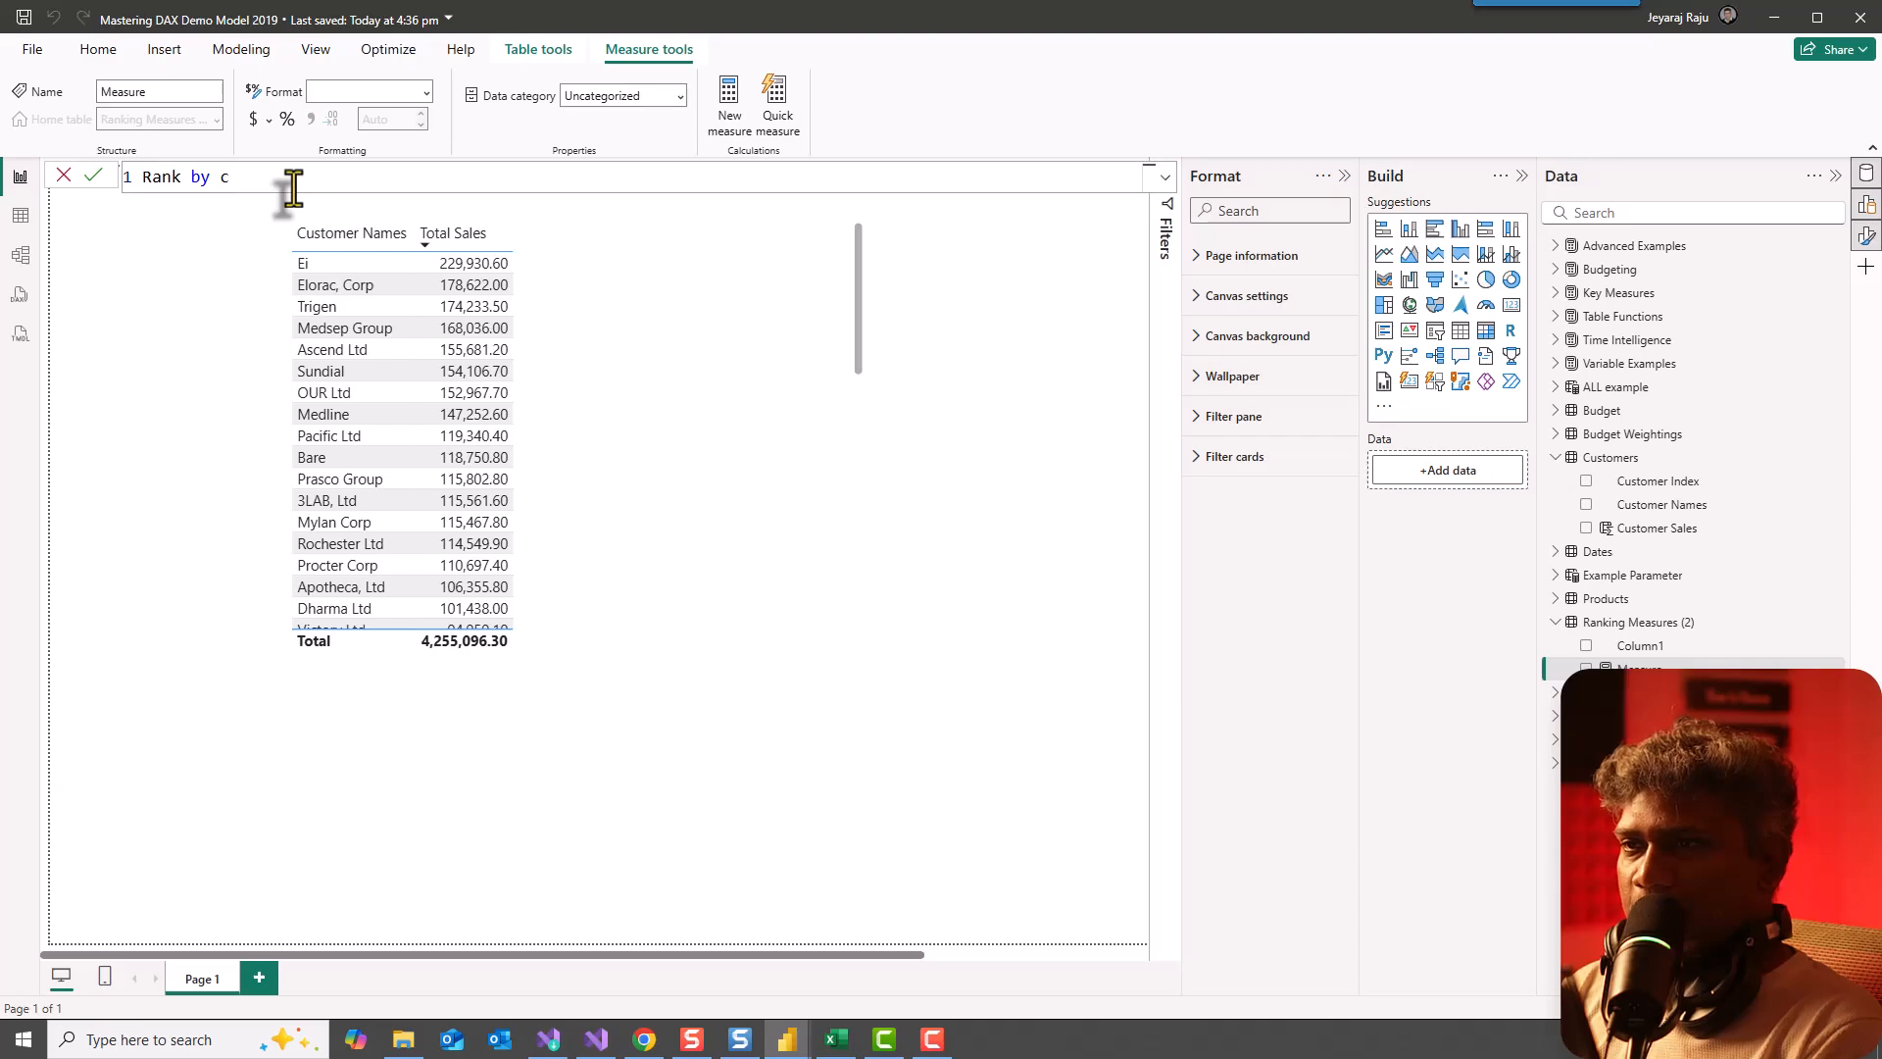
{"action": "type", "text": "ustomer"}
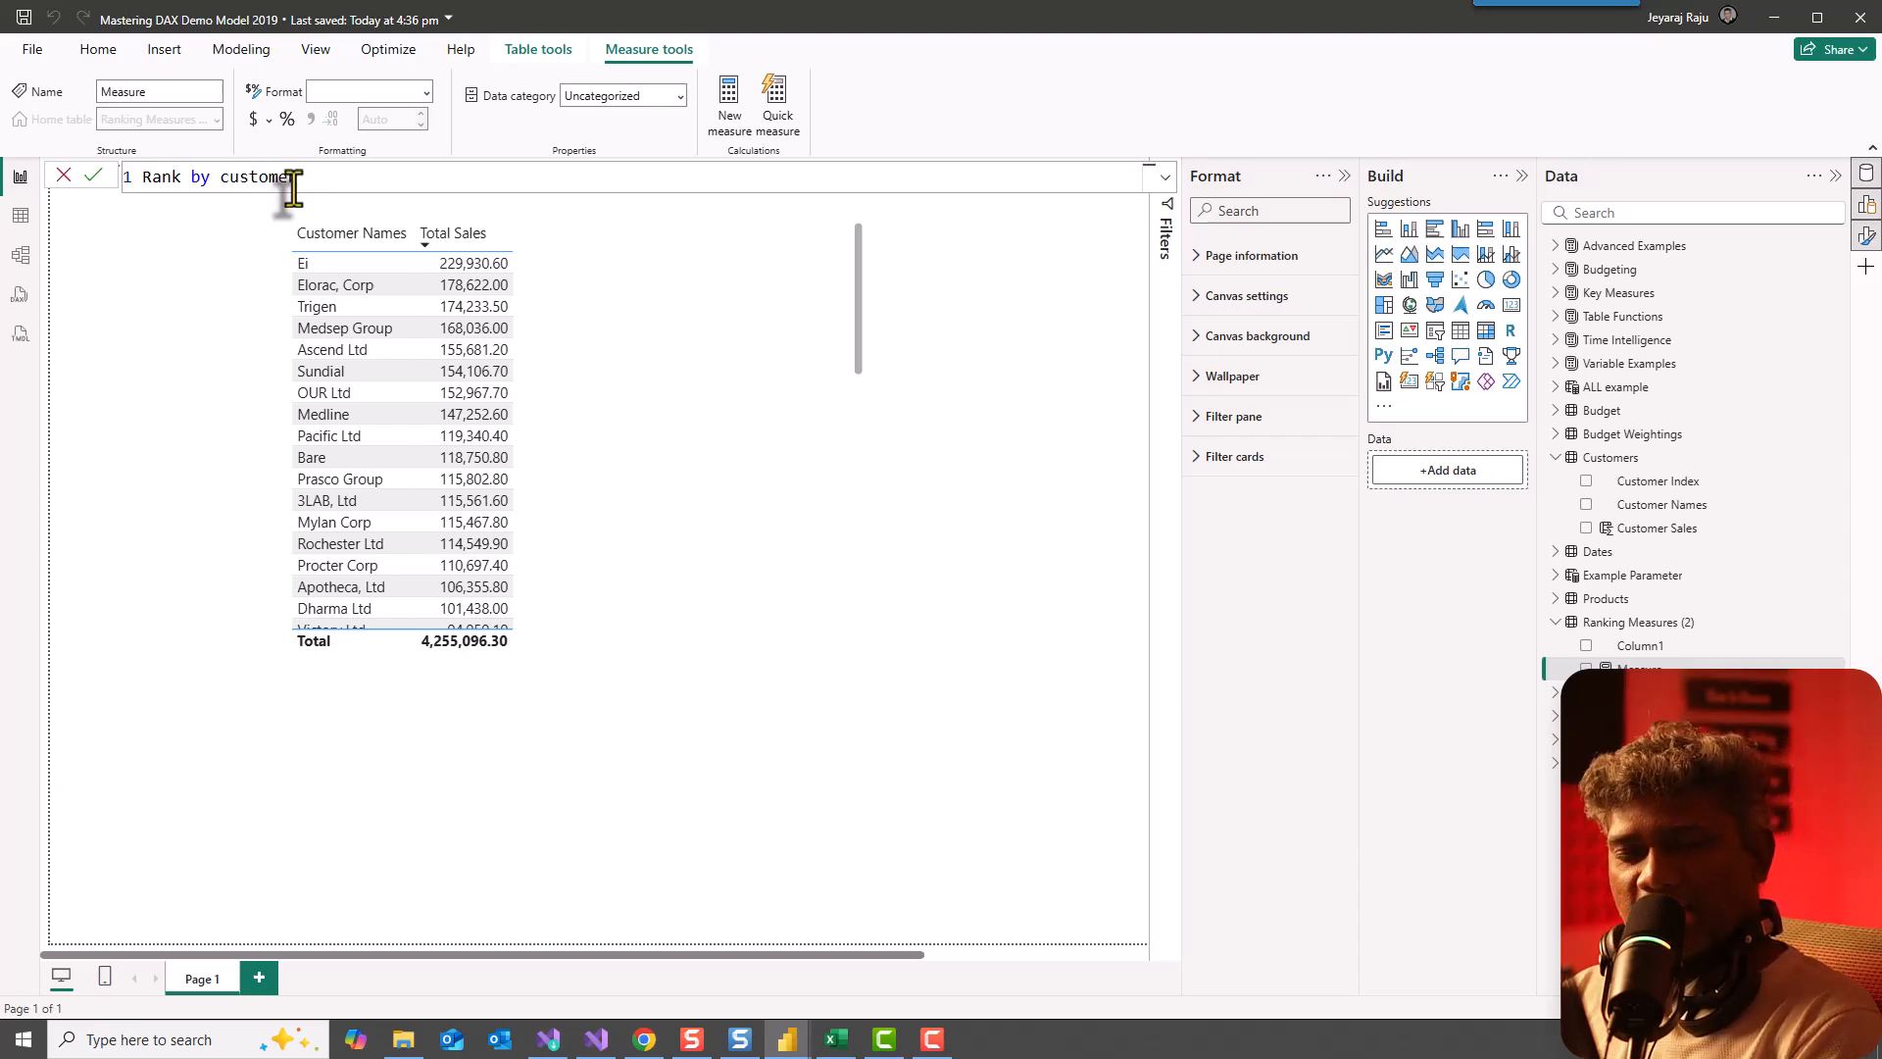
{"action": "type", "text": " = "}
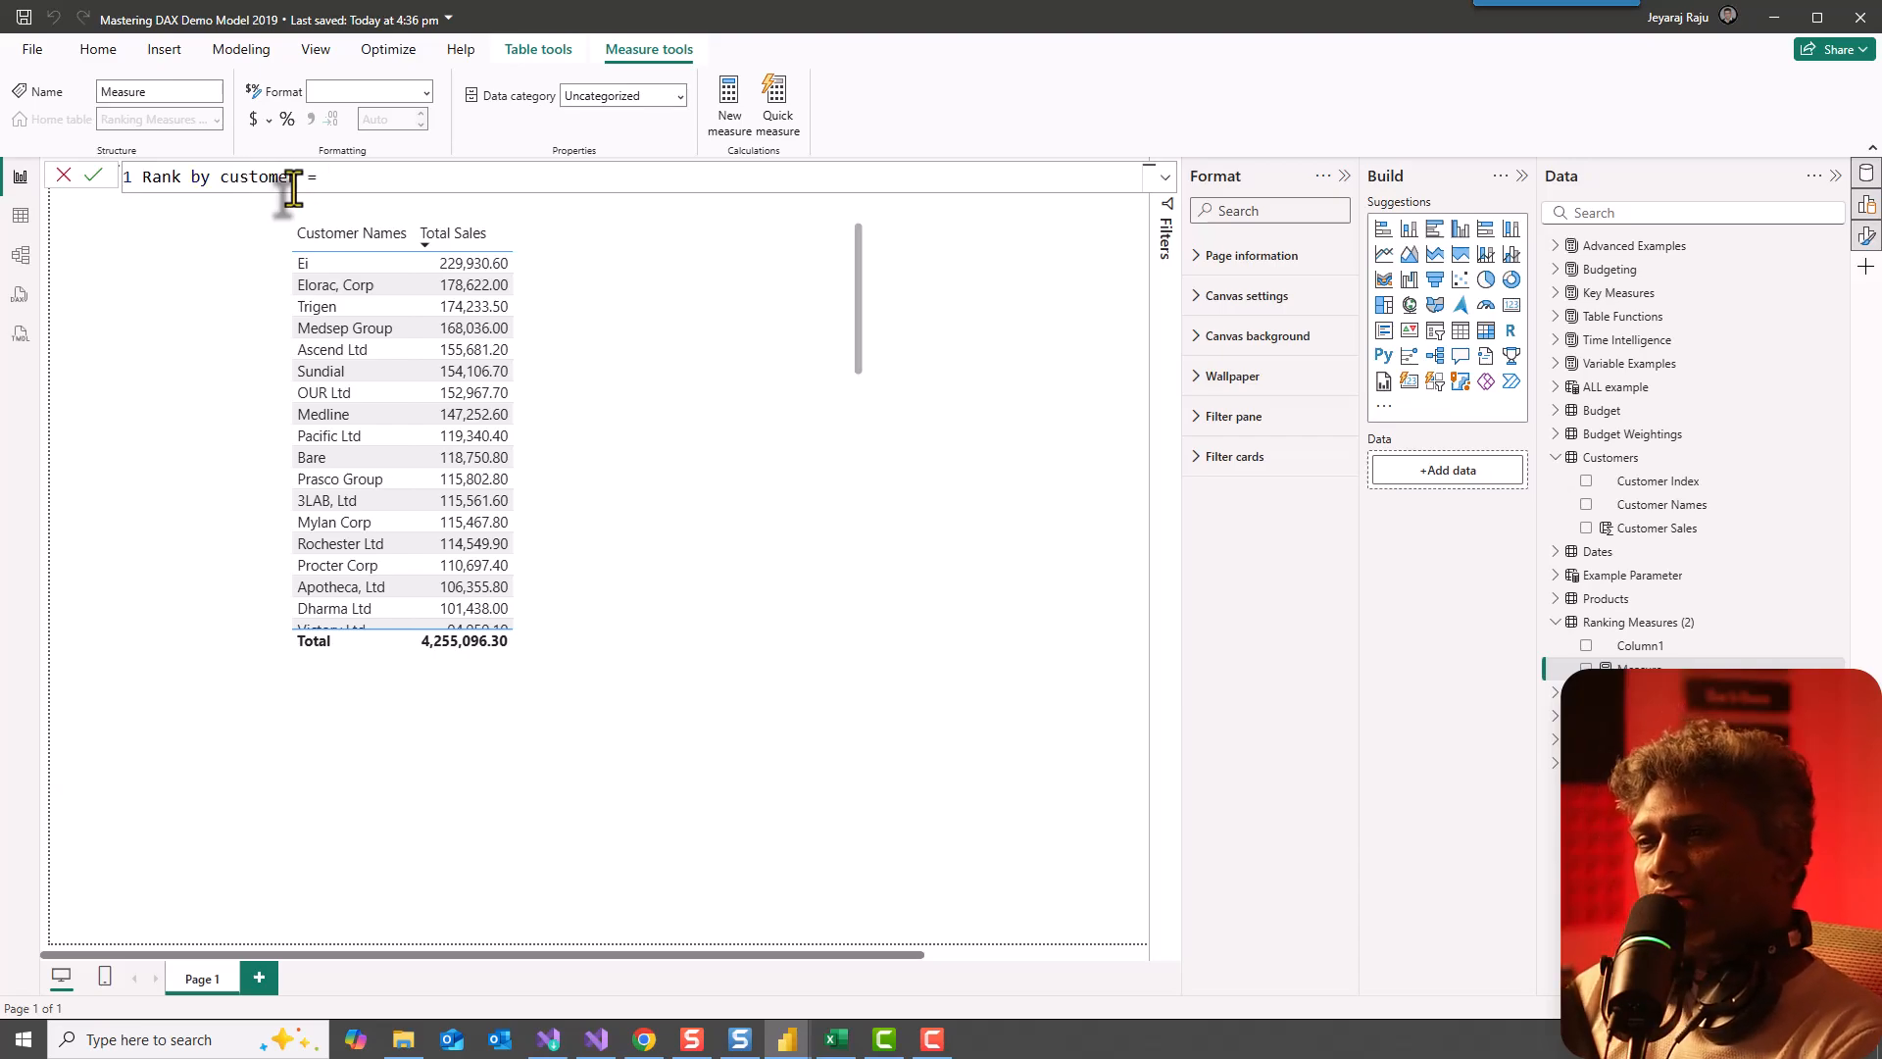
Begin the "Rank by customer" formula with the RANKX function, using the Customers table as its table argument.
{"action": "type", "text": "ran"}
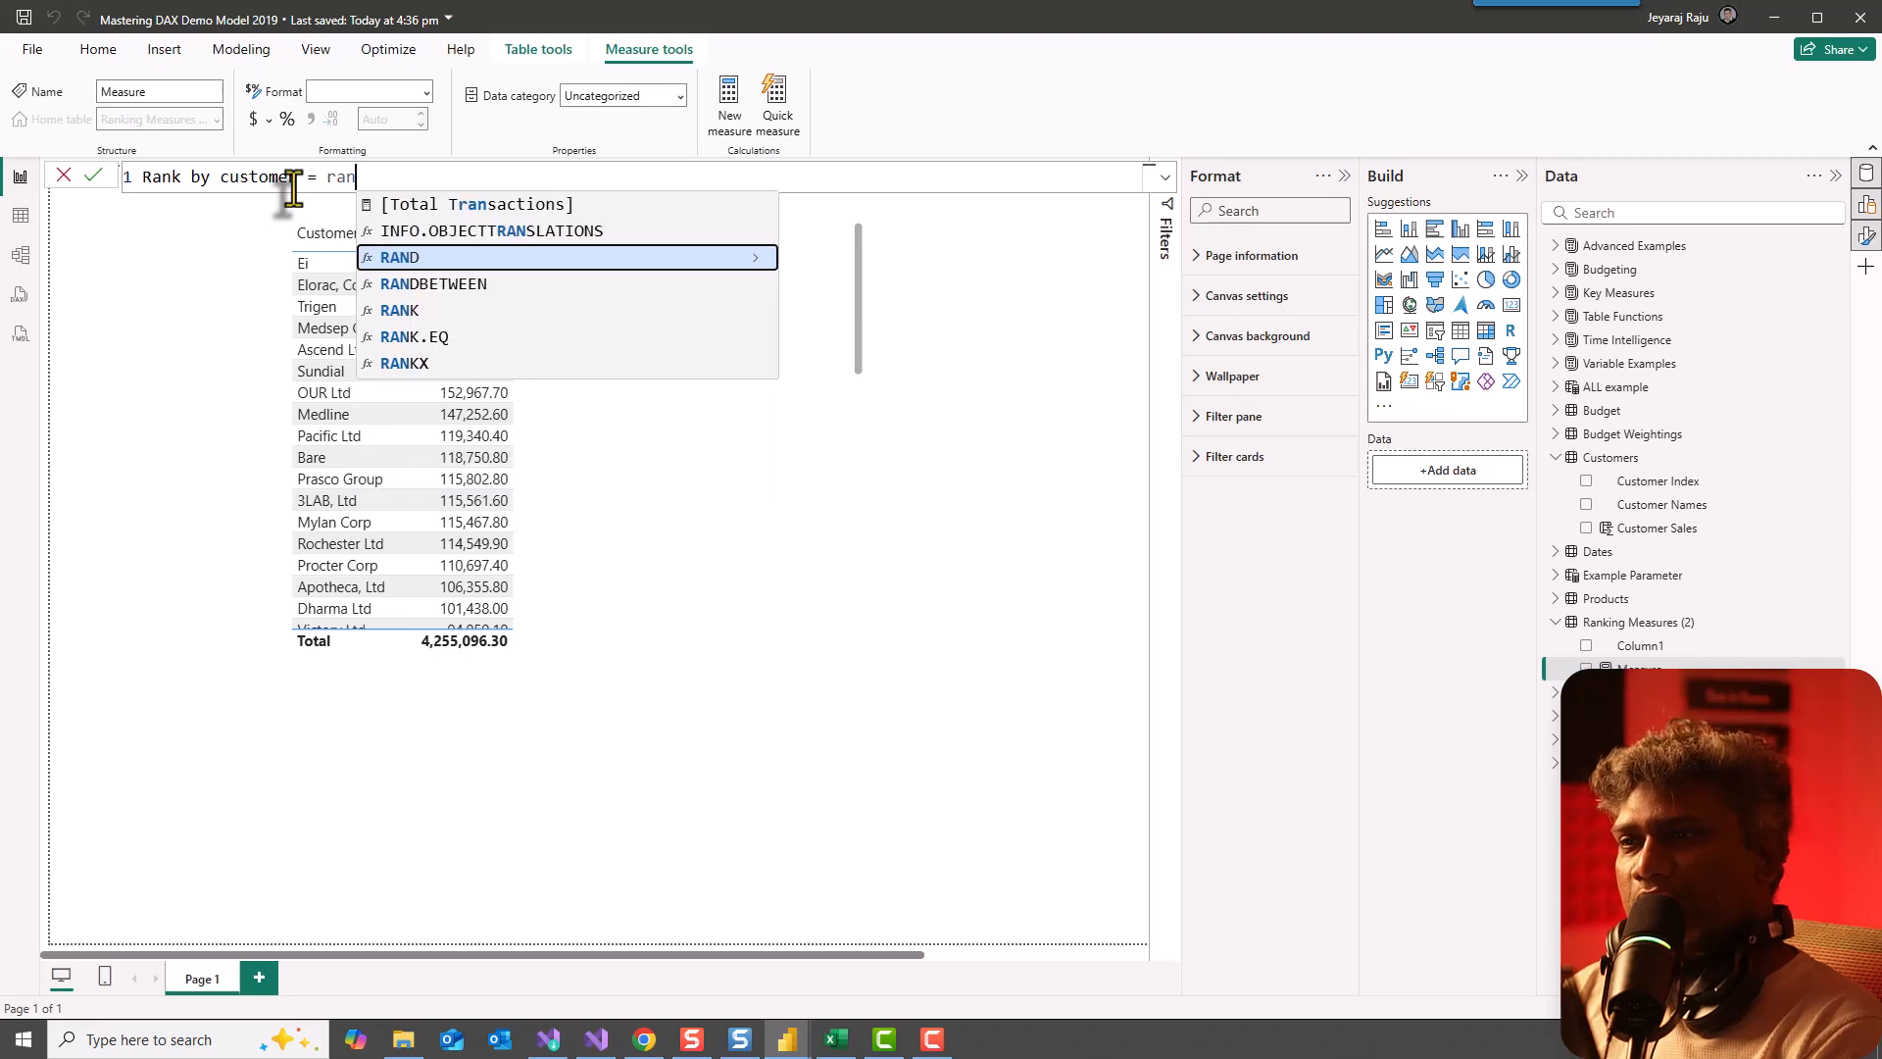
{"action": "type", "text": "kx"}
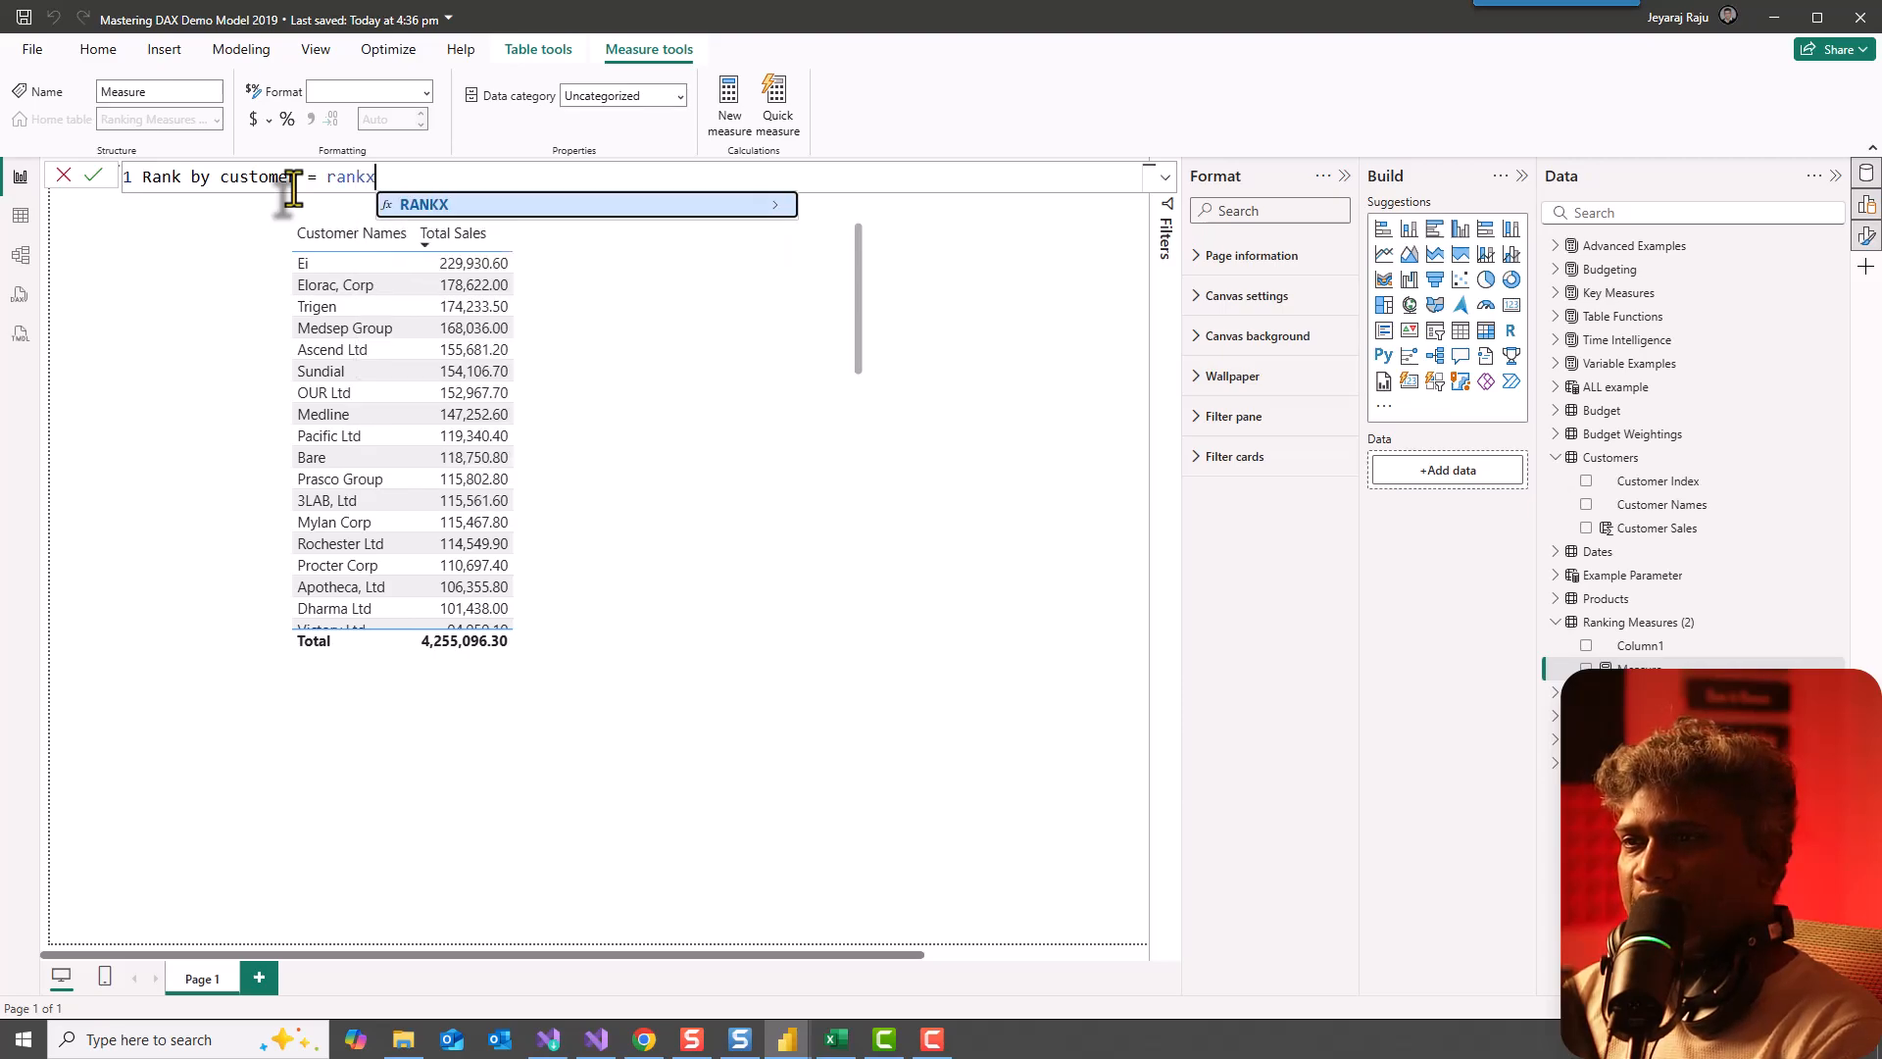
{"action": "key", "text": "Tab"}
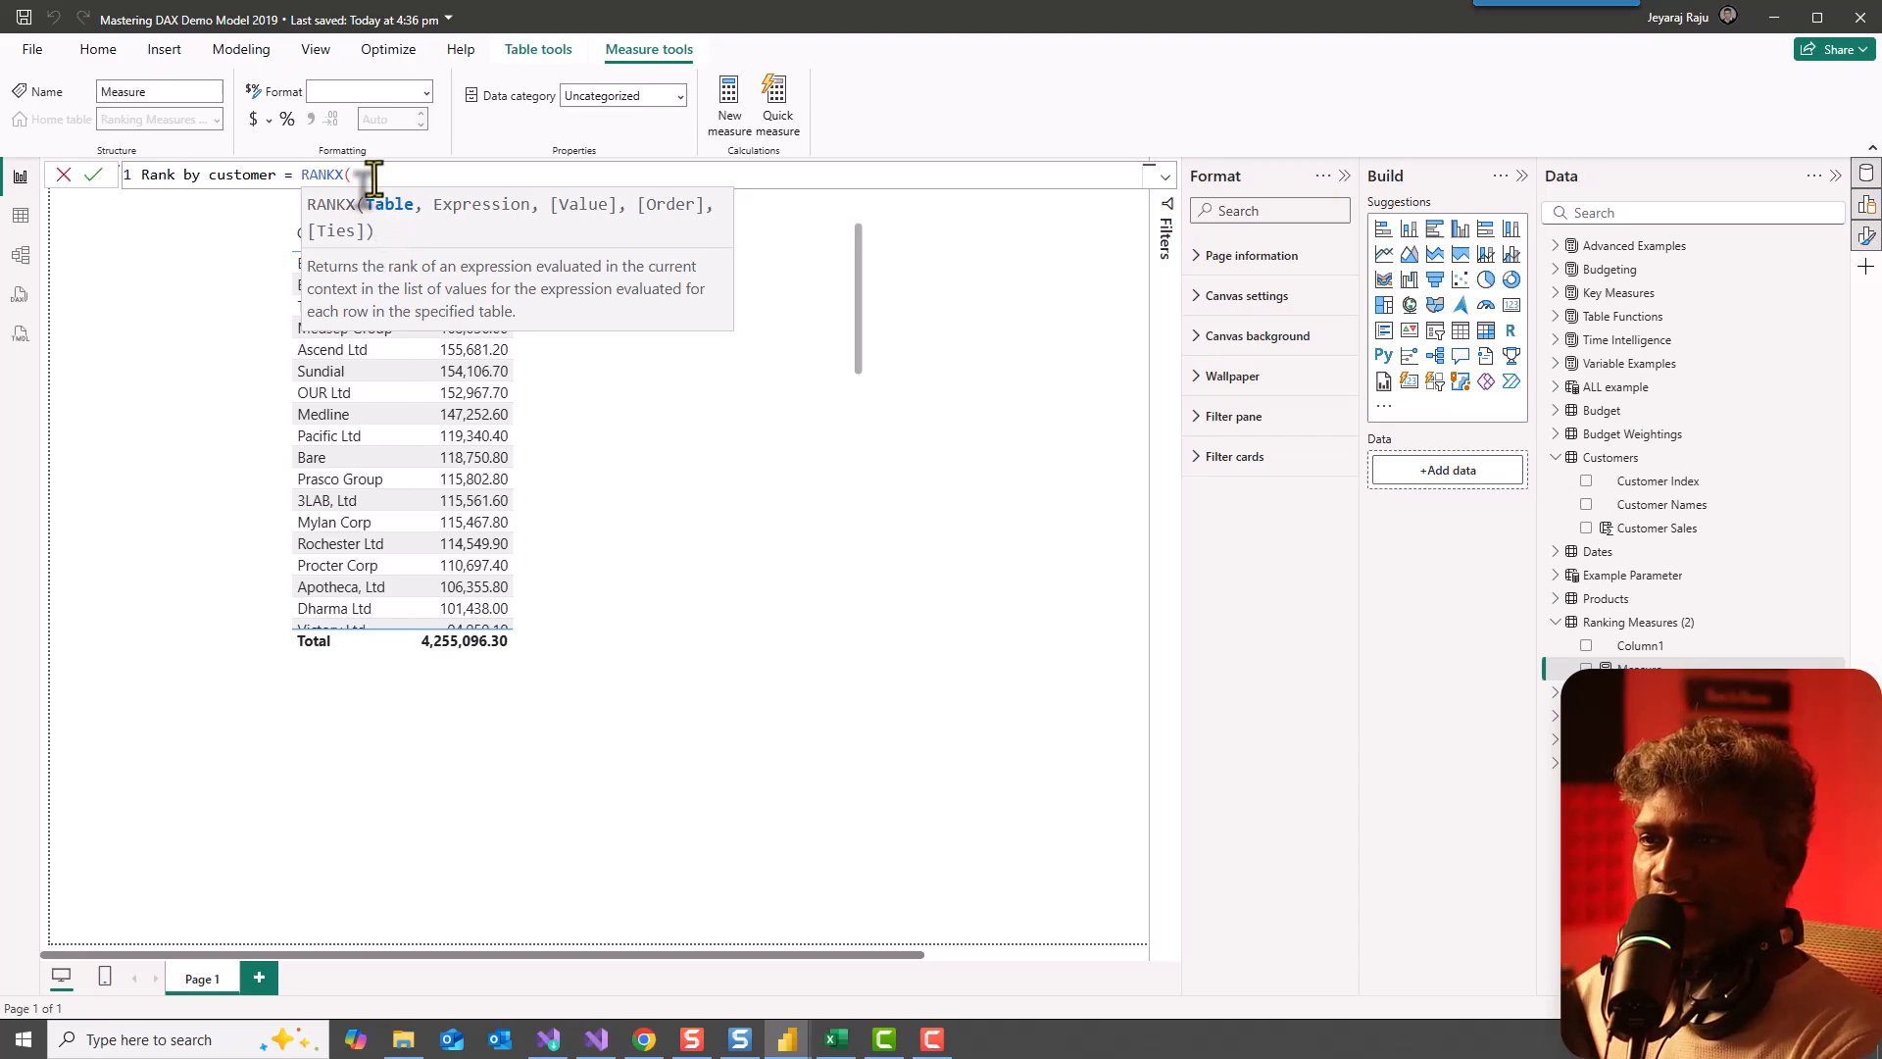
{"action": "type", "text": "cus"}
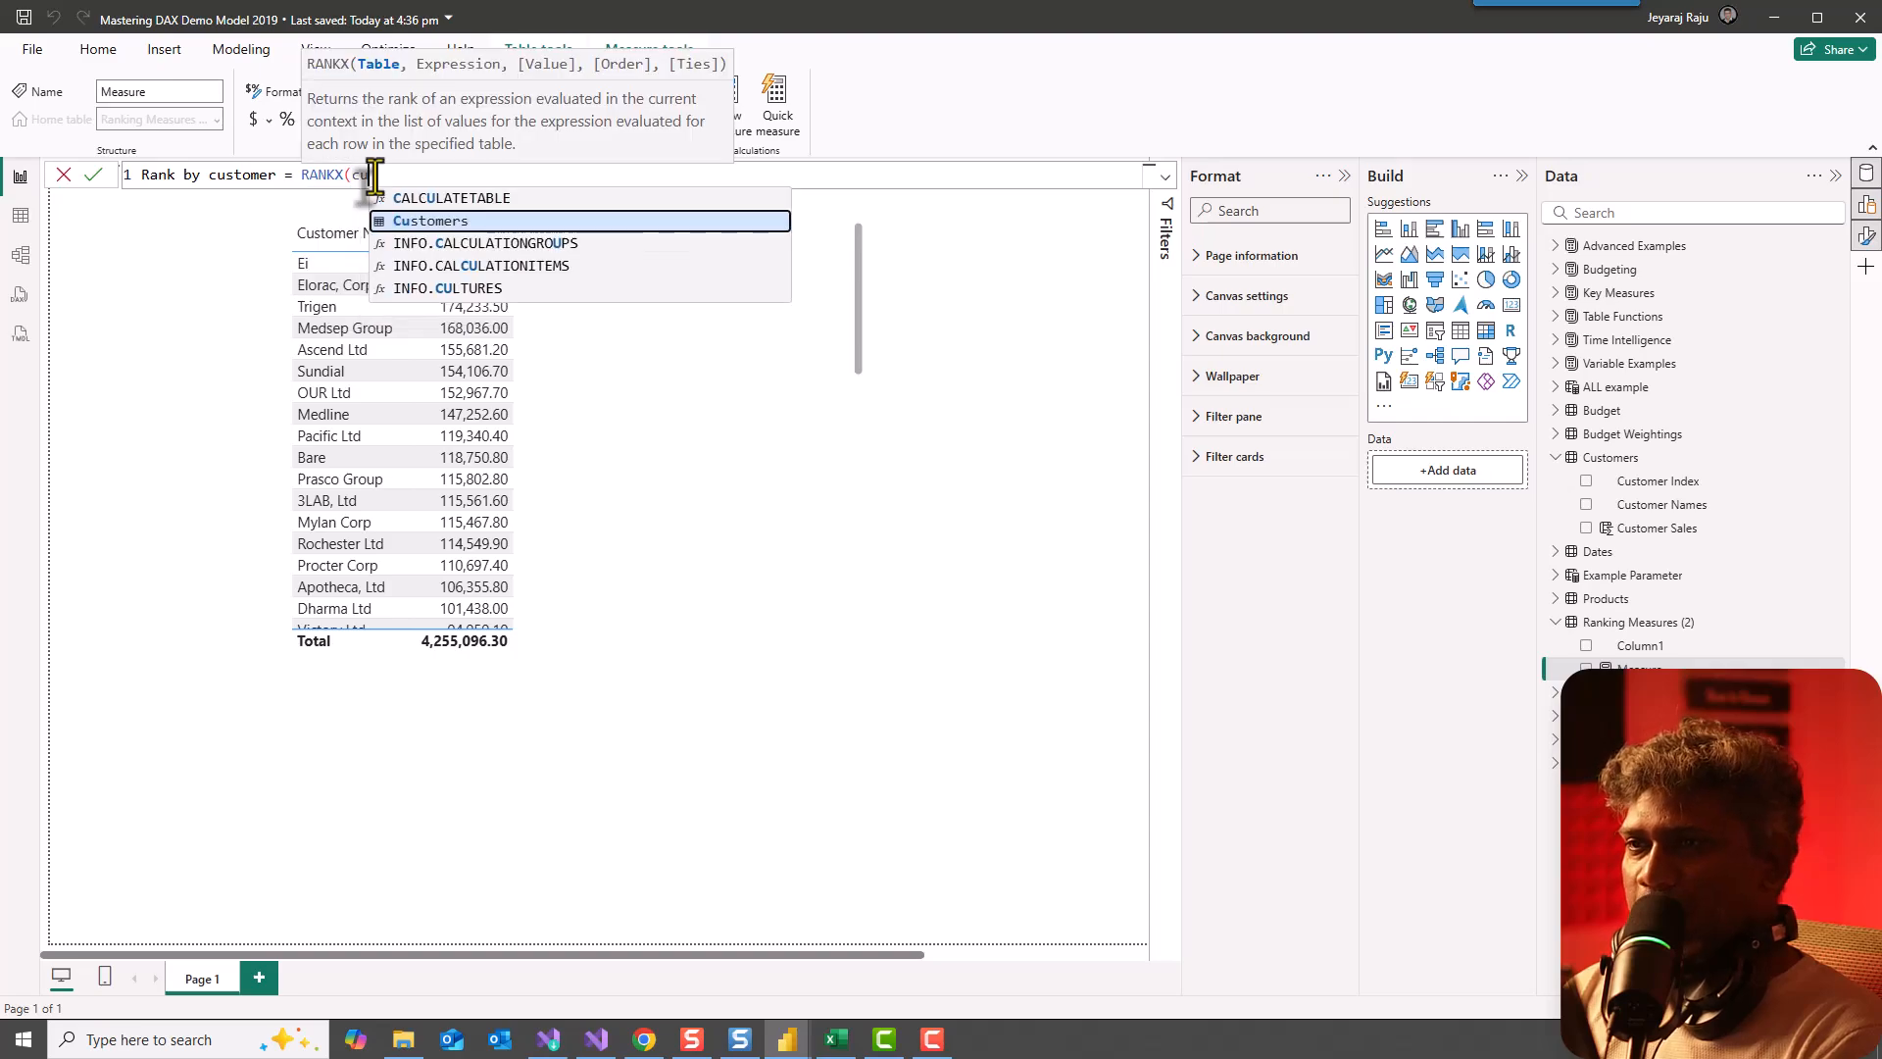
{"action": "key", "text": "Tab"}
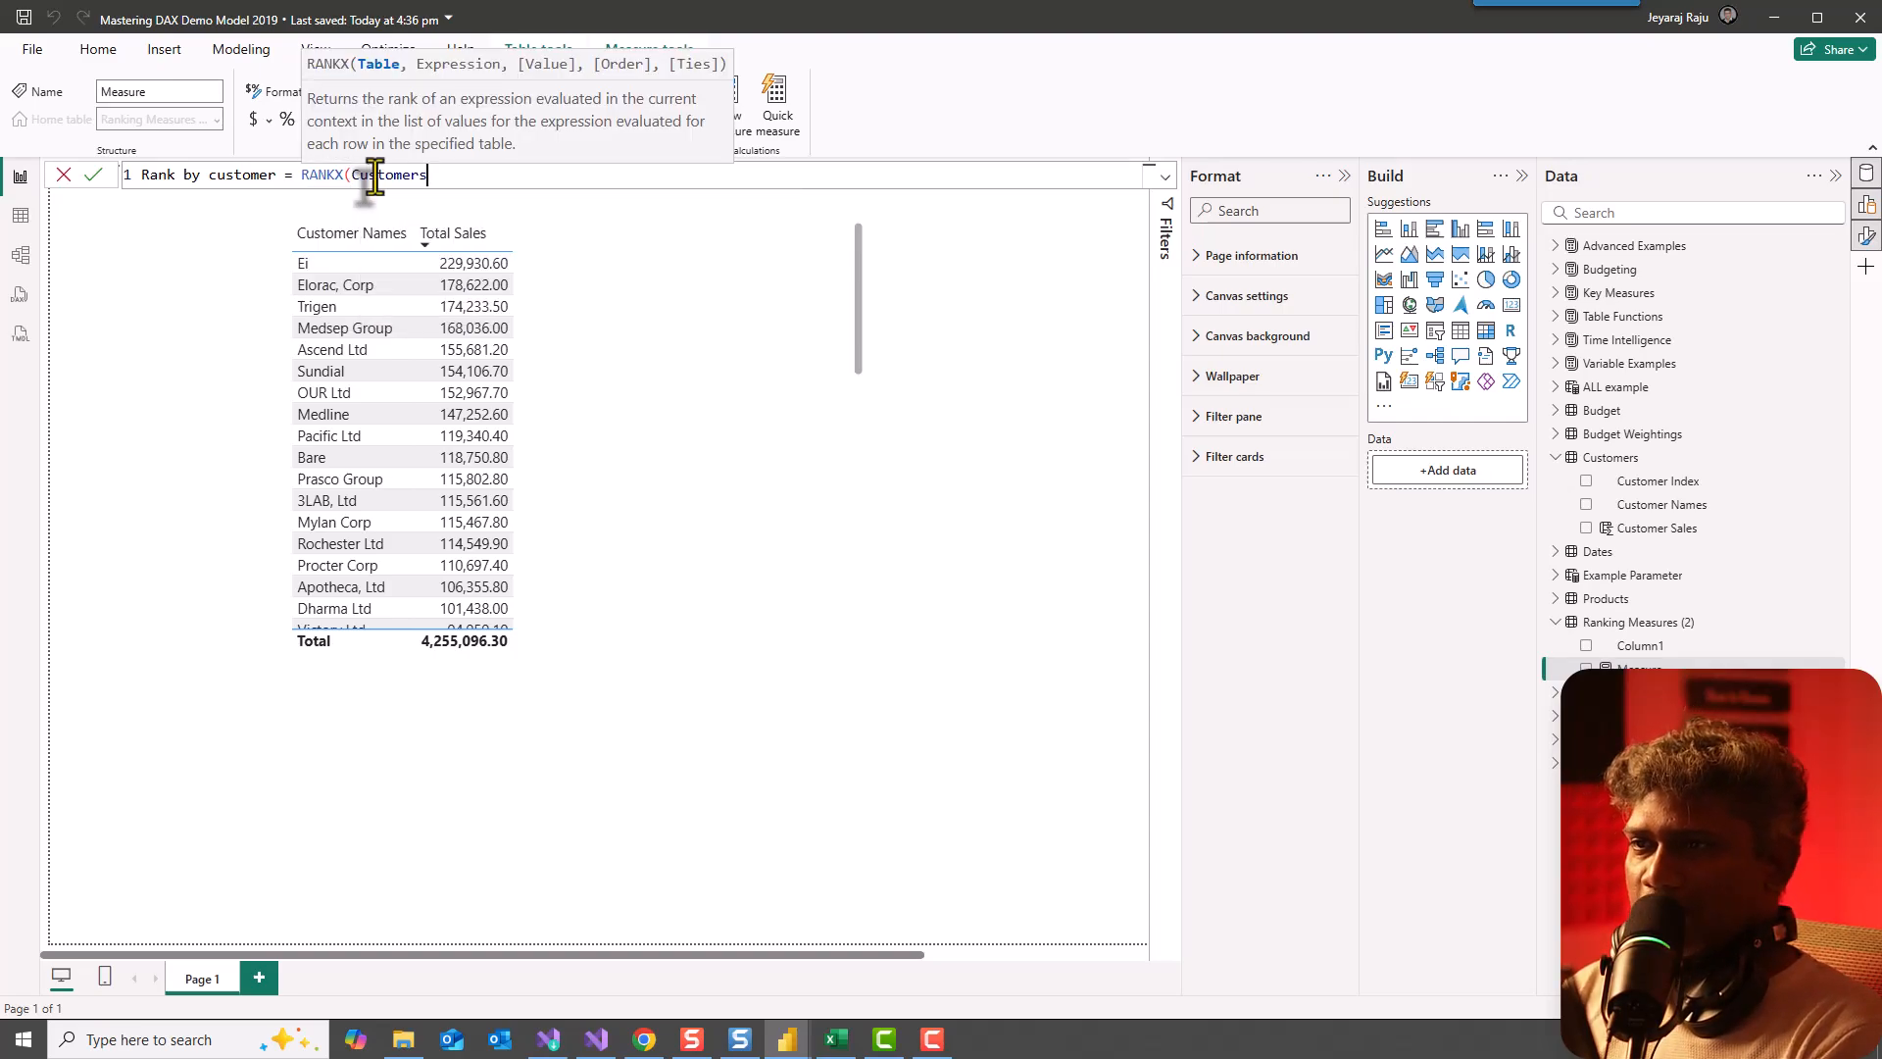
{"action": "type", "text": ","}
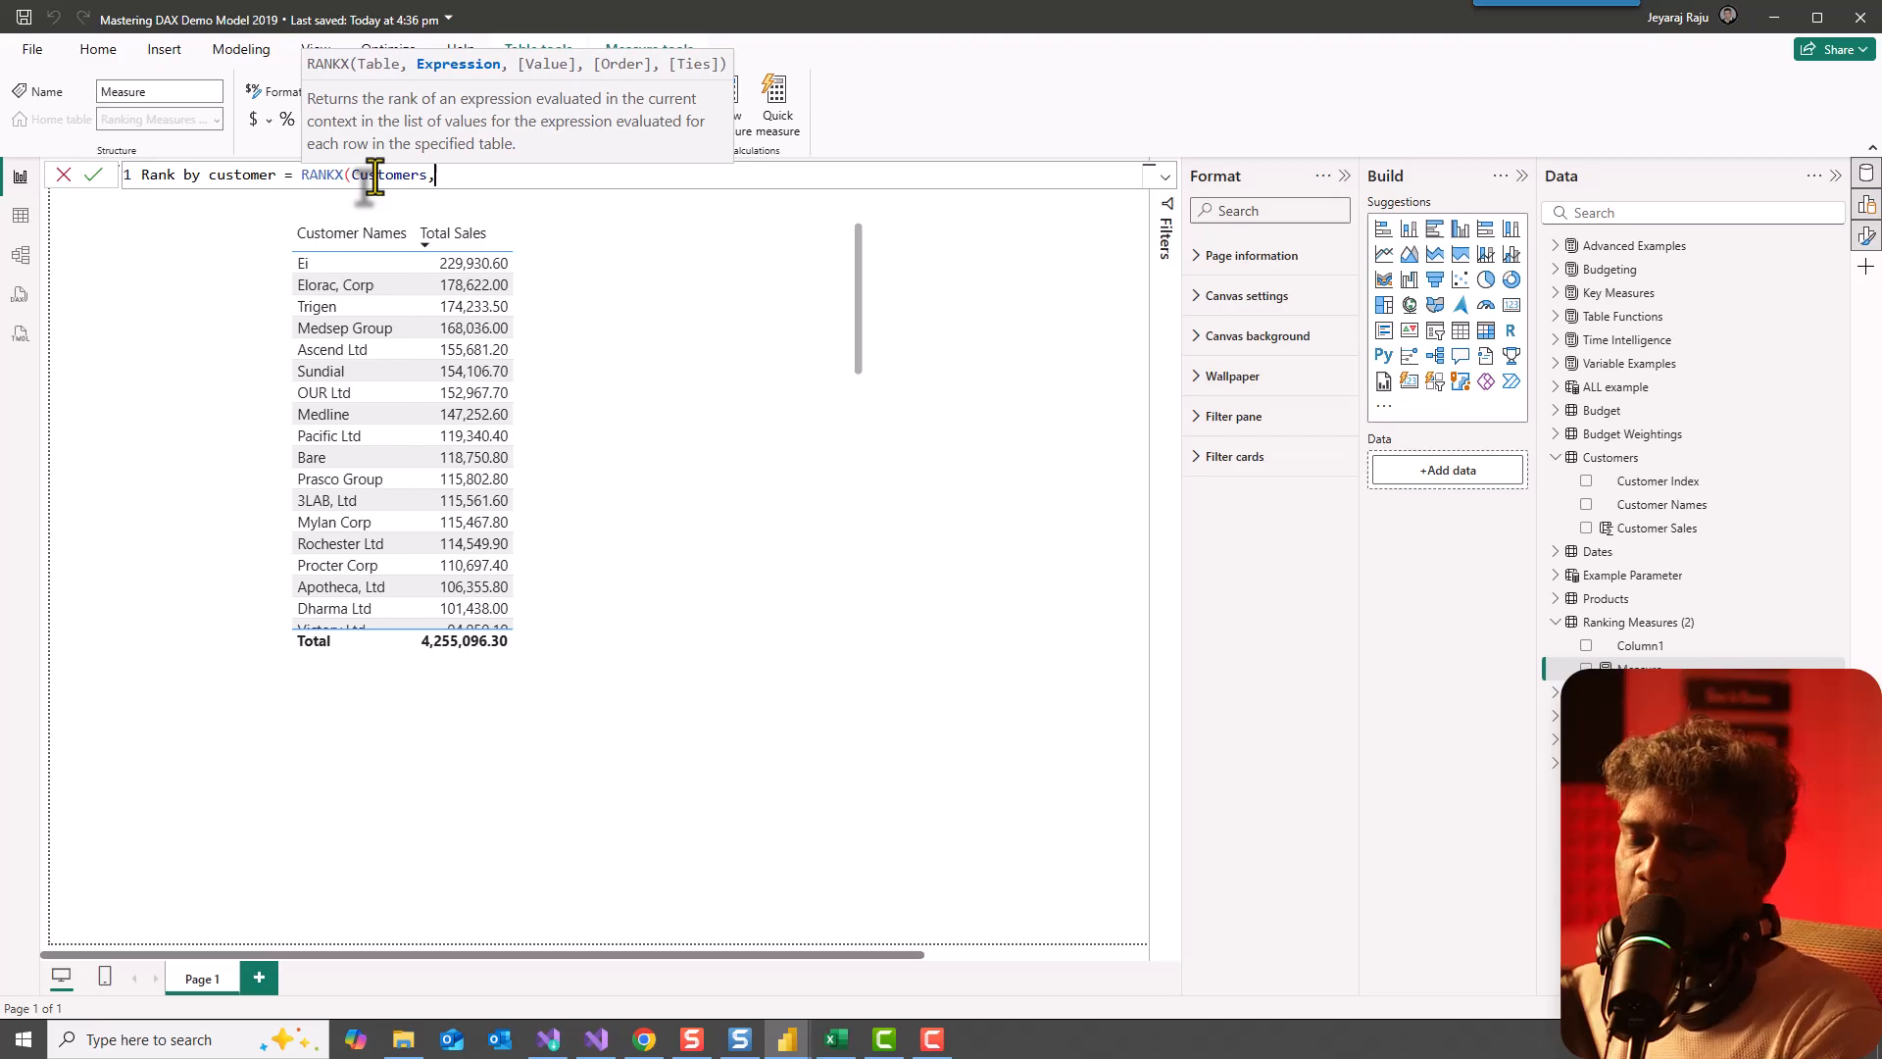
Use the [Total Sales] measure as the ranking expression in the RANKX formula.
{"action": "type", "text": "total "}
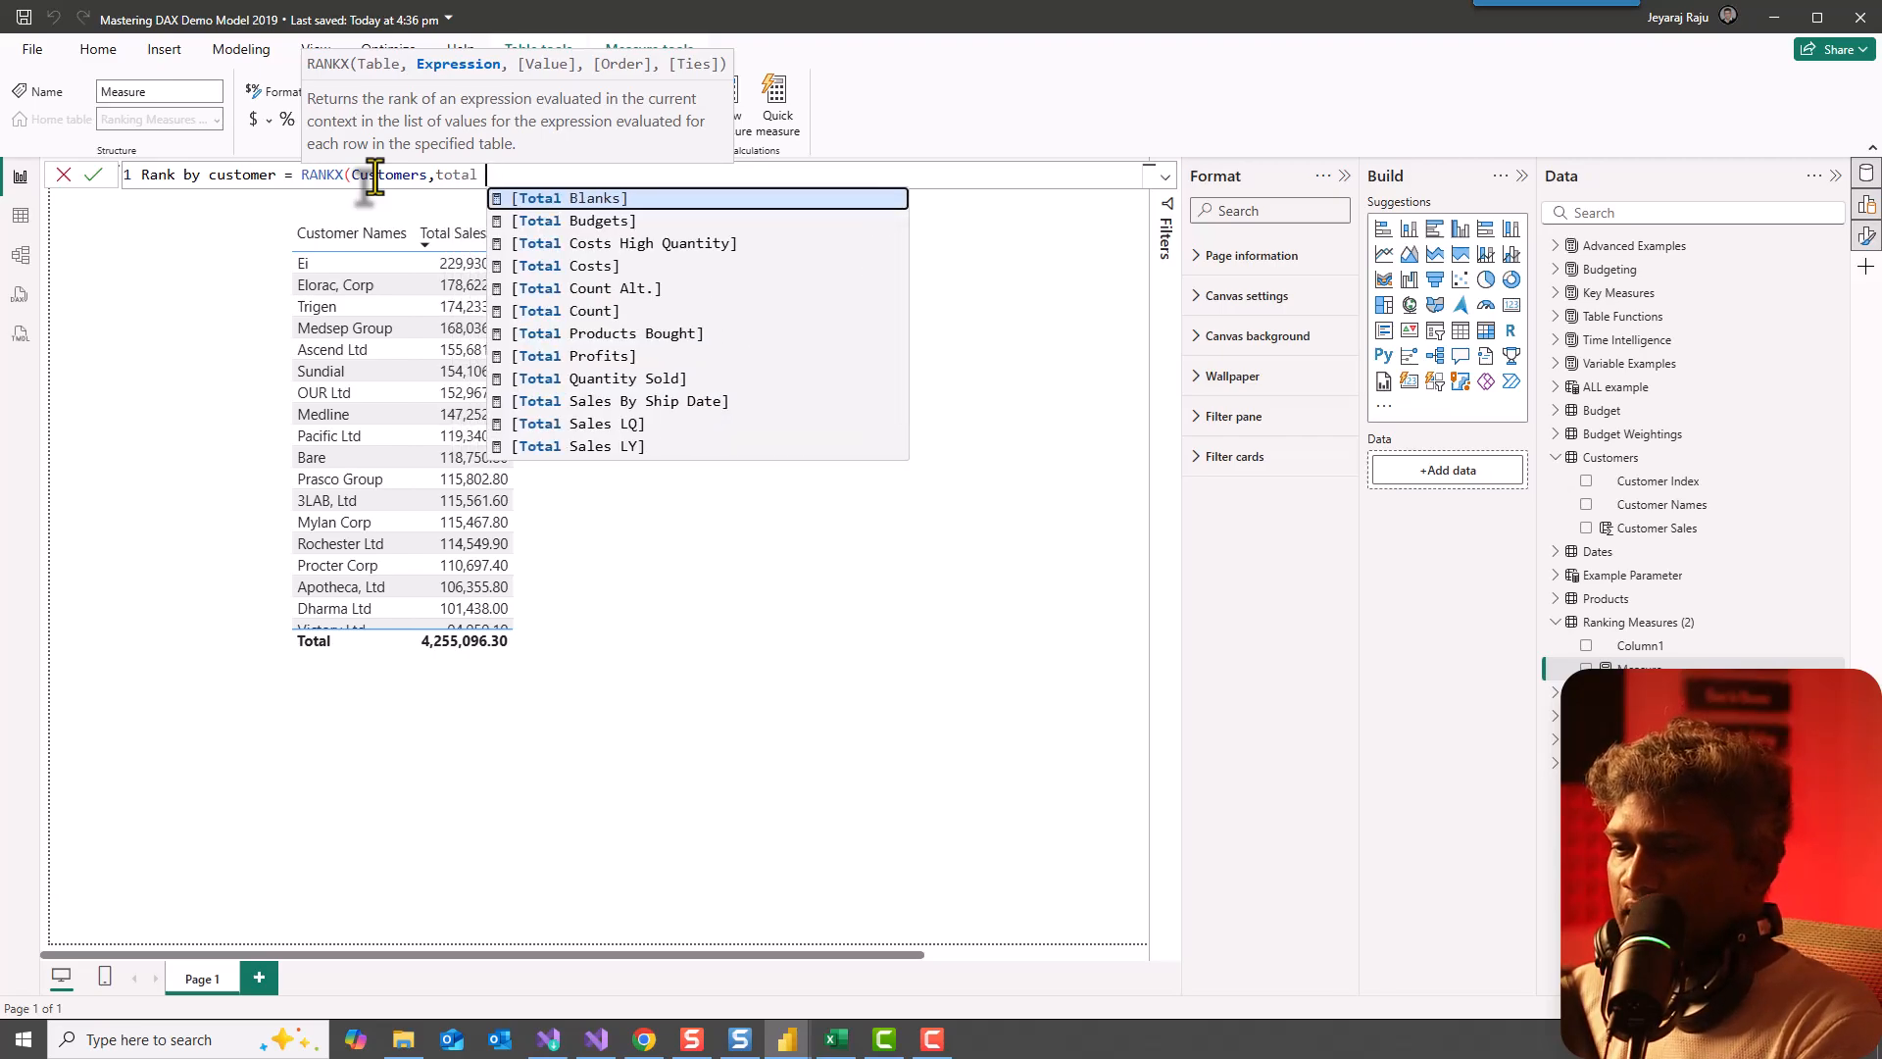
{"action": "type", "text": "s"}
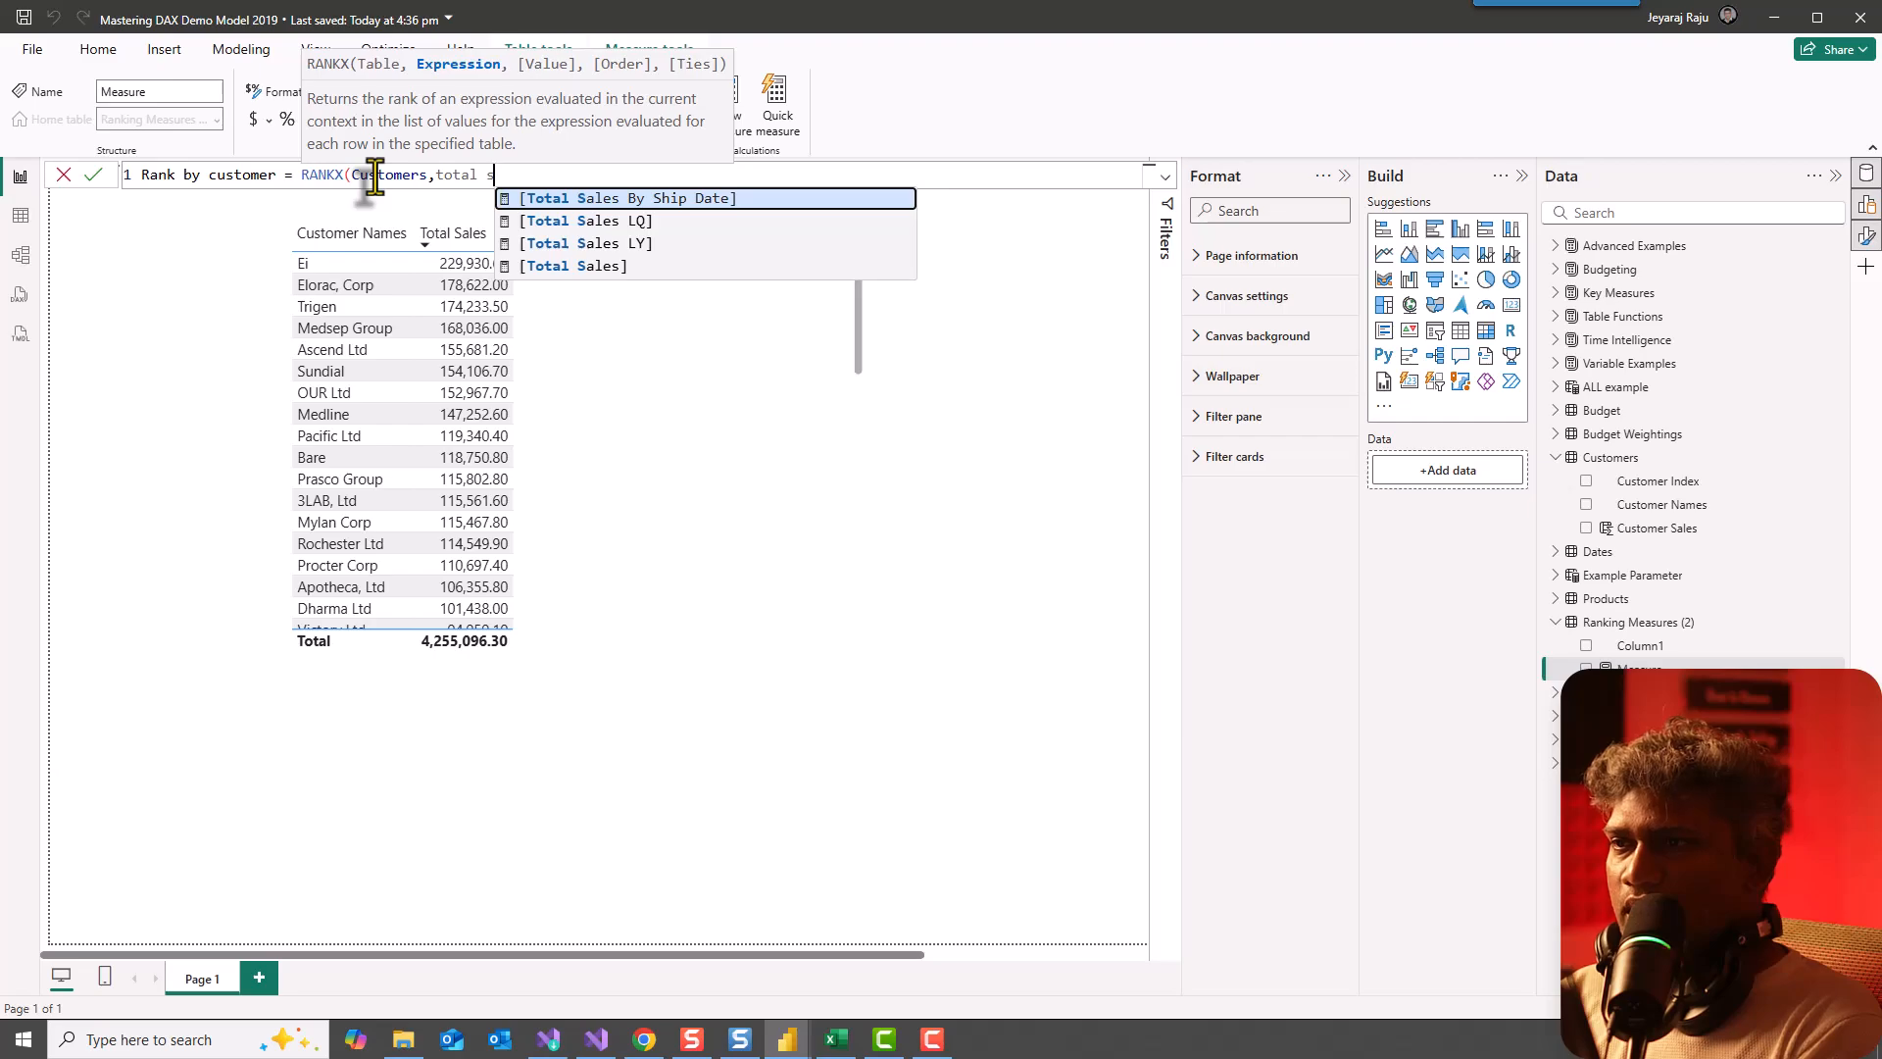
{"action": "key", "text": "Down"}
{"action": "key", "text": "Down"}
{"action": "key", "text": "Down"}
{"action": "key", "text": "Tab"}
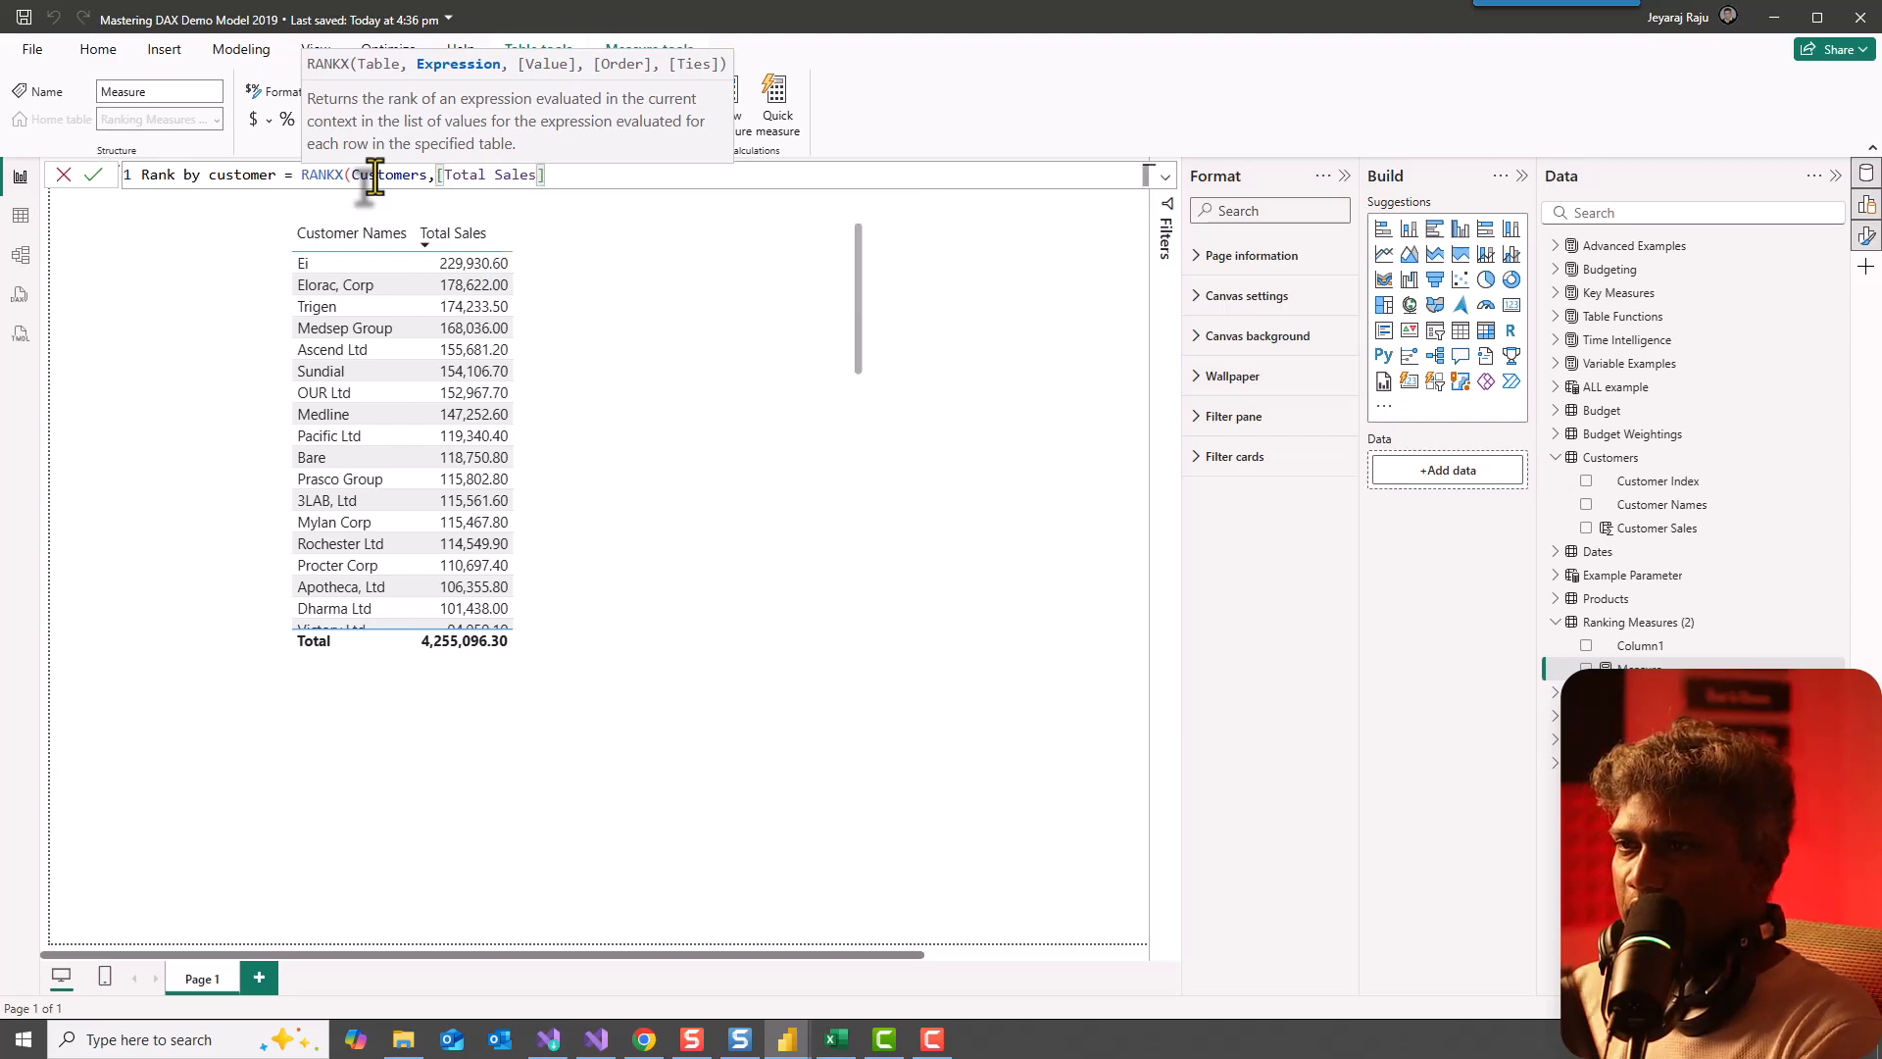
Finish the RANKX formula with a blank value argument and DESC order, and add Rank by customer to the Customer Names table visual.
{"action": "type", "text": ","}
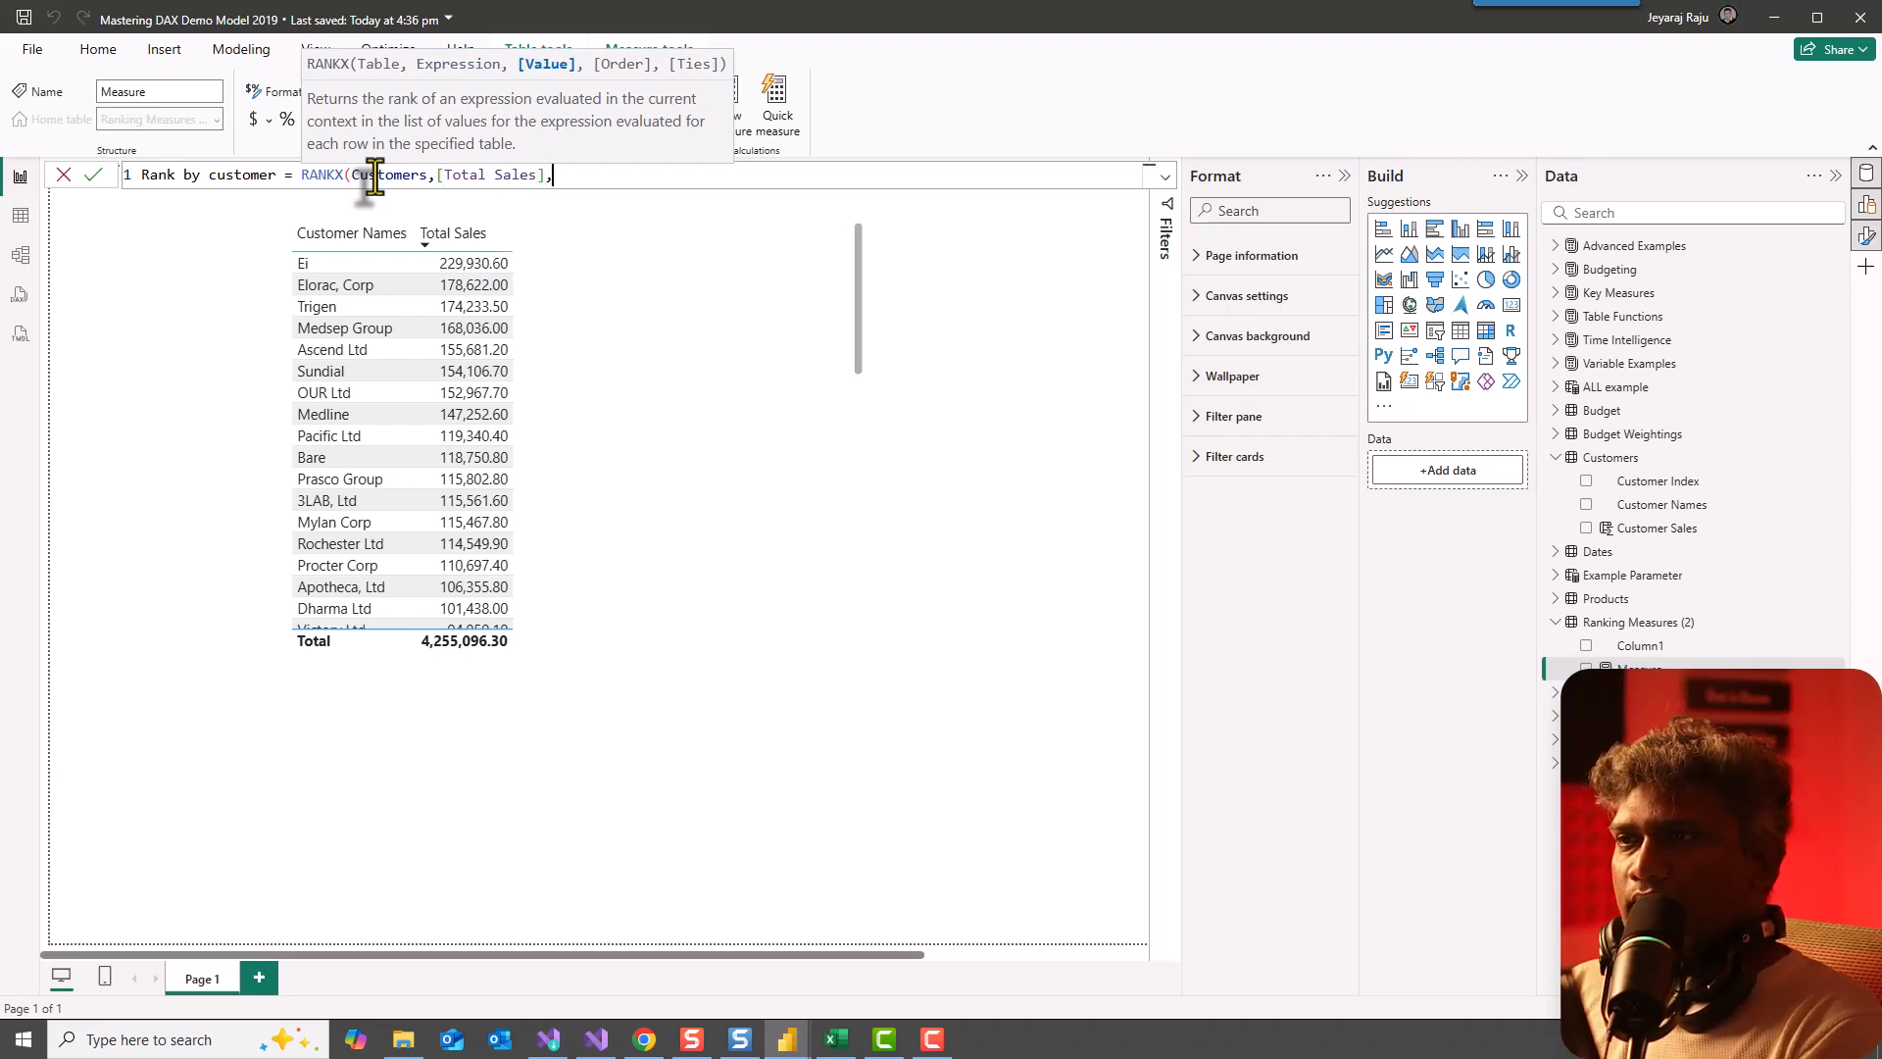
{"action": "type", "text": ","}
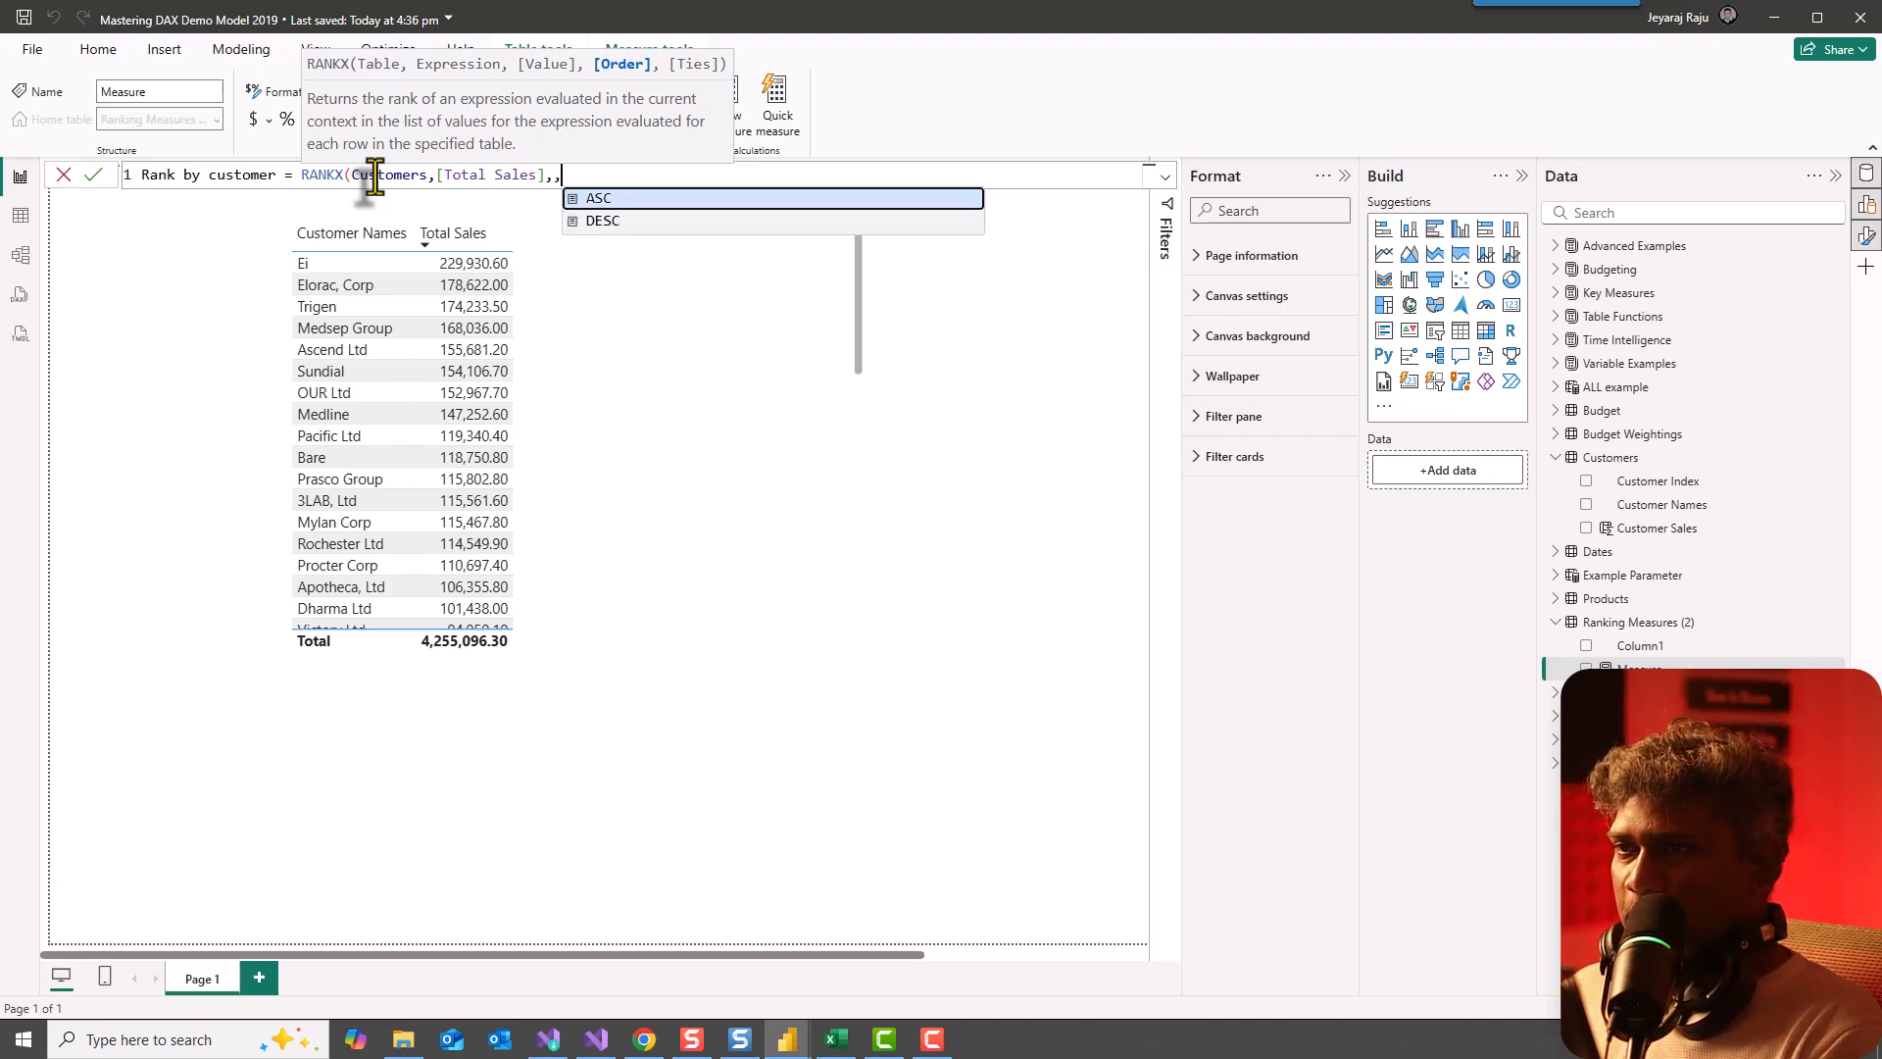
{"action": "key", "text": "Down"}
{"action": "key", "text": "Tab"}
{"action": "type", "text": ")"}
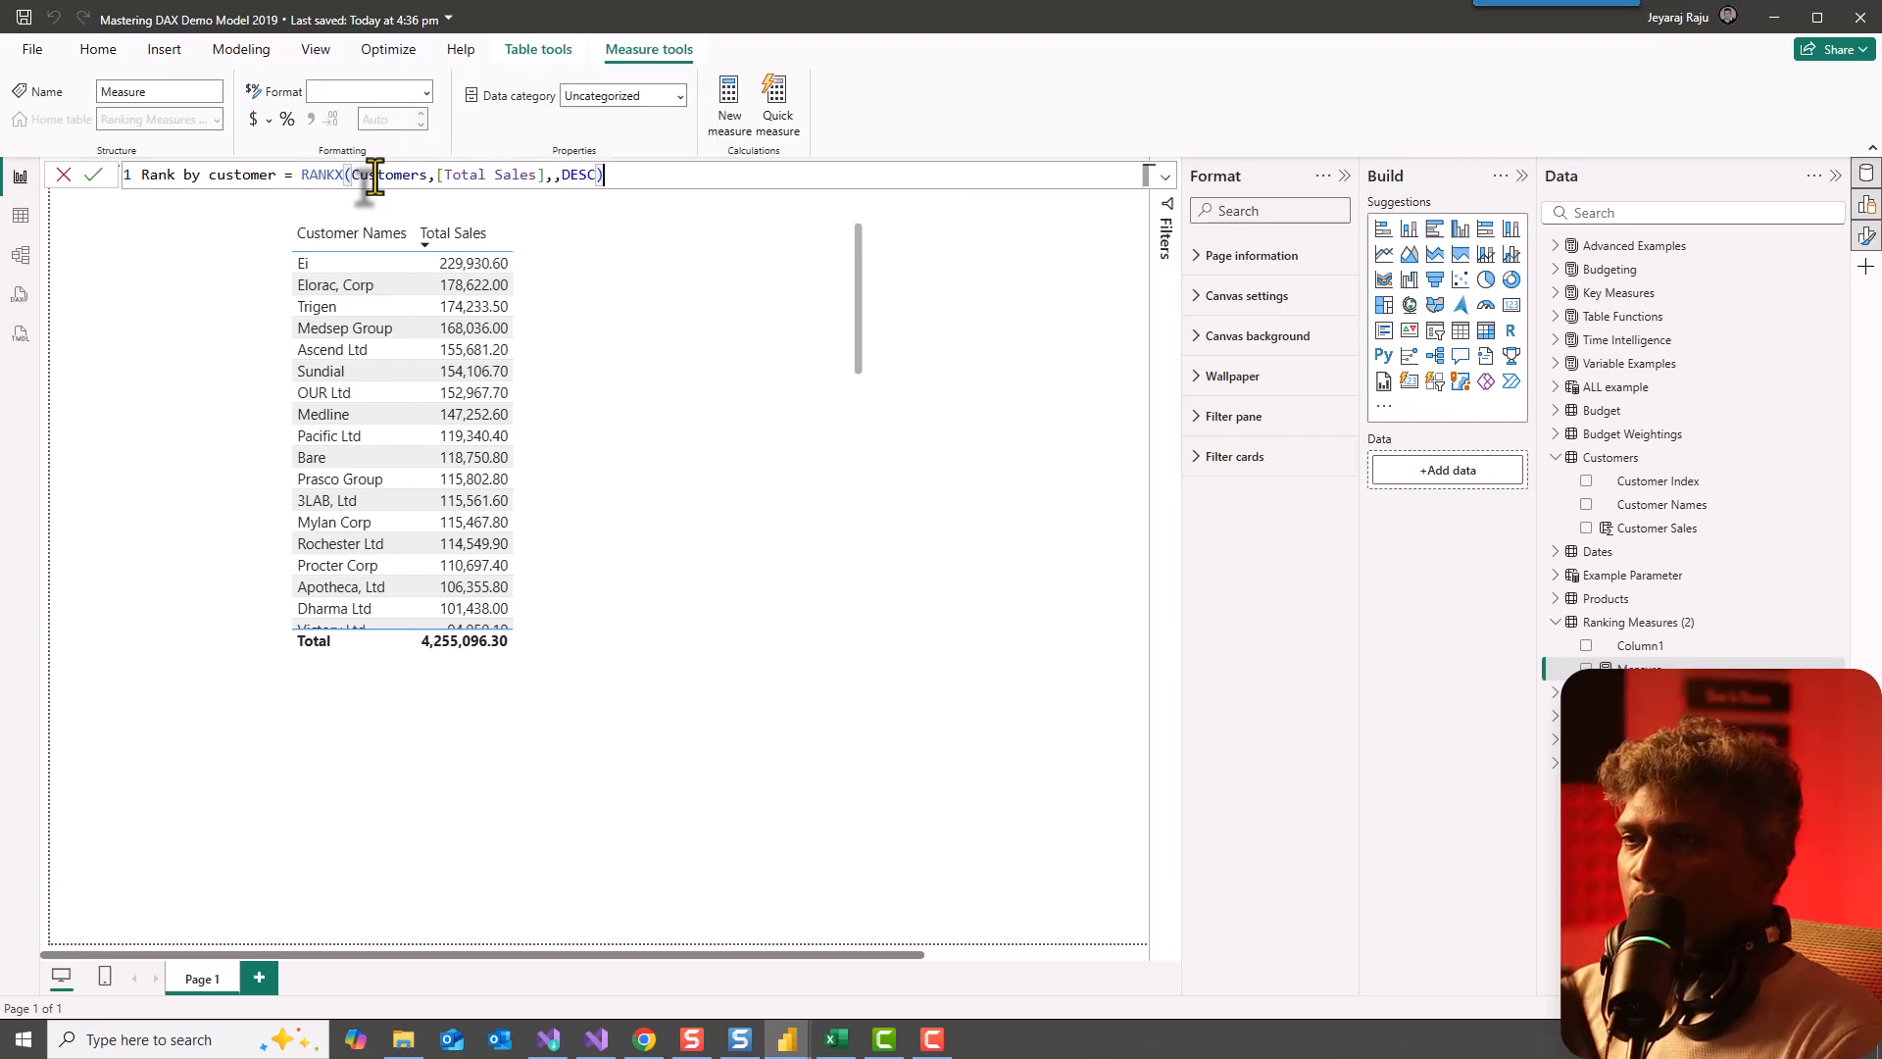
{"action": "key", "text": "Return"}
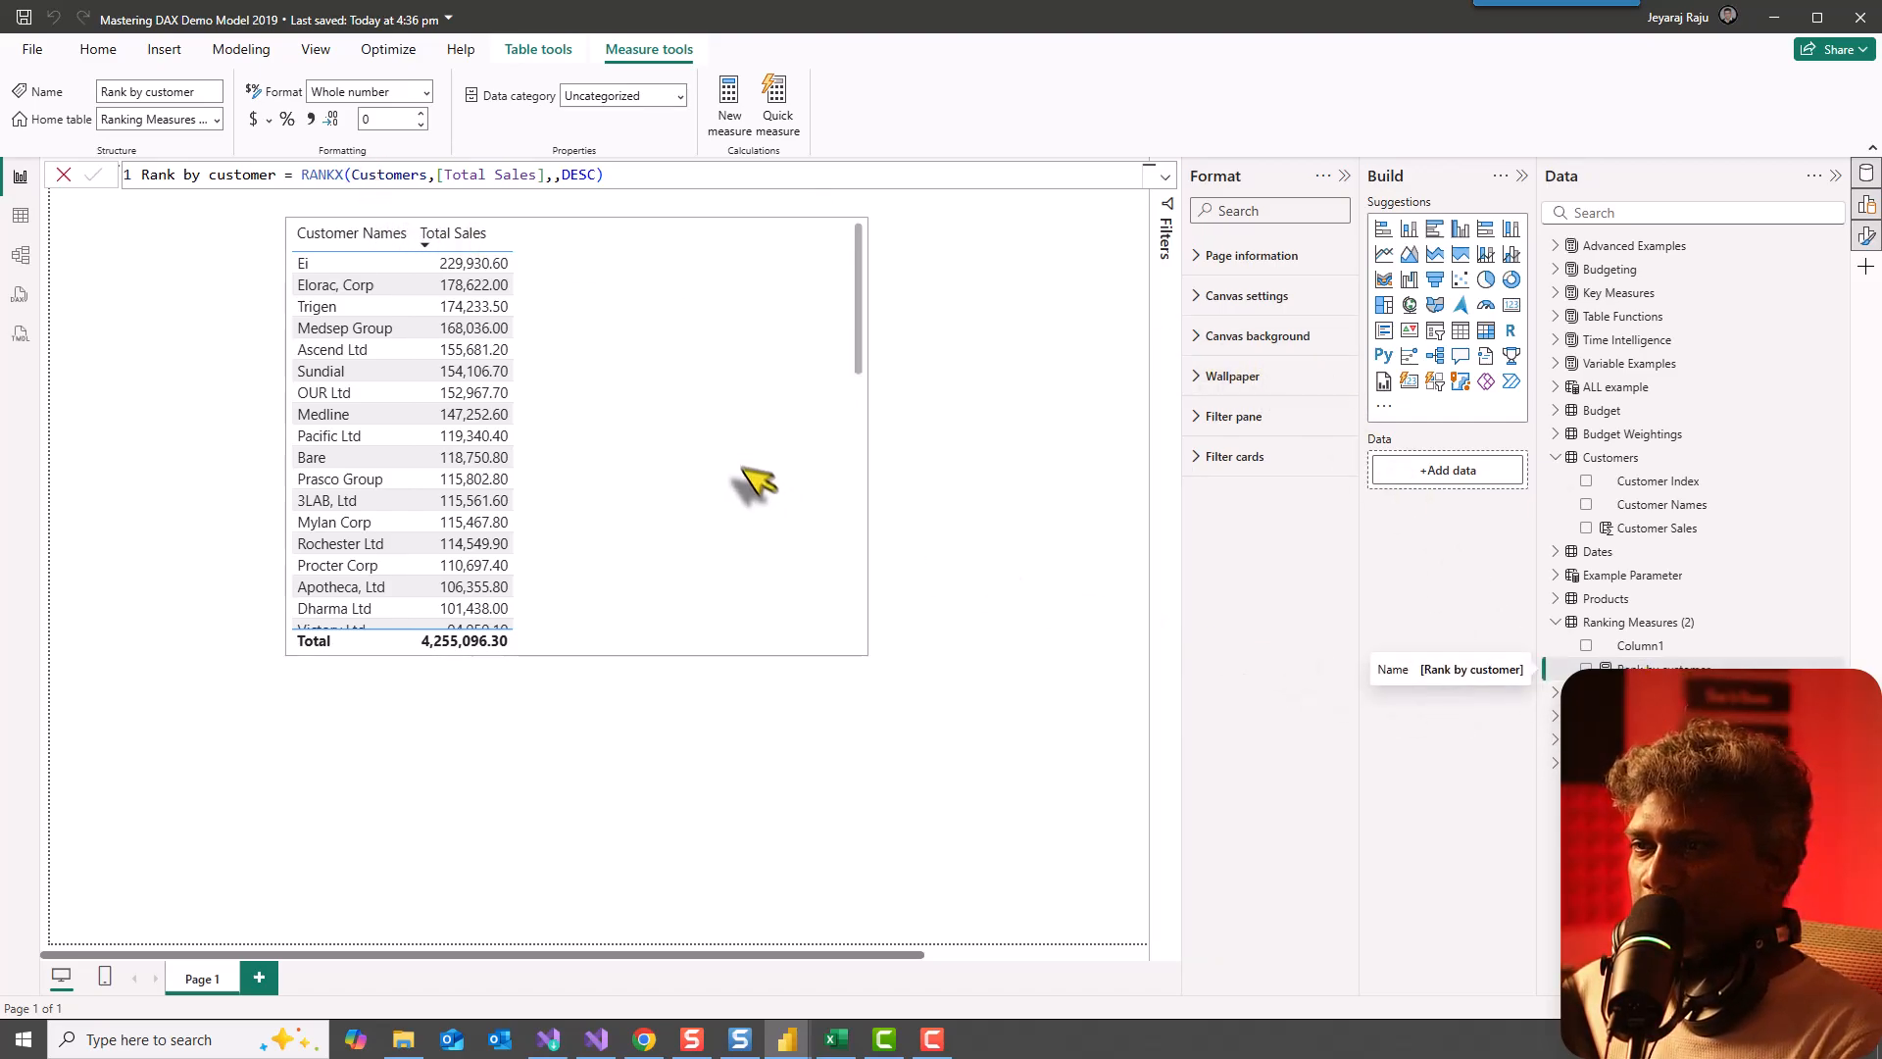
{"action": "left_click_drag", "start_coordinate": [1667, 667], "coordinate": [660, 408]}
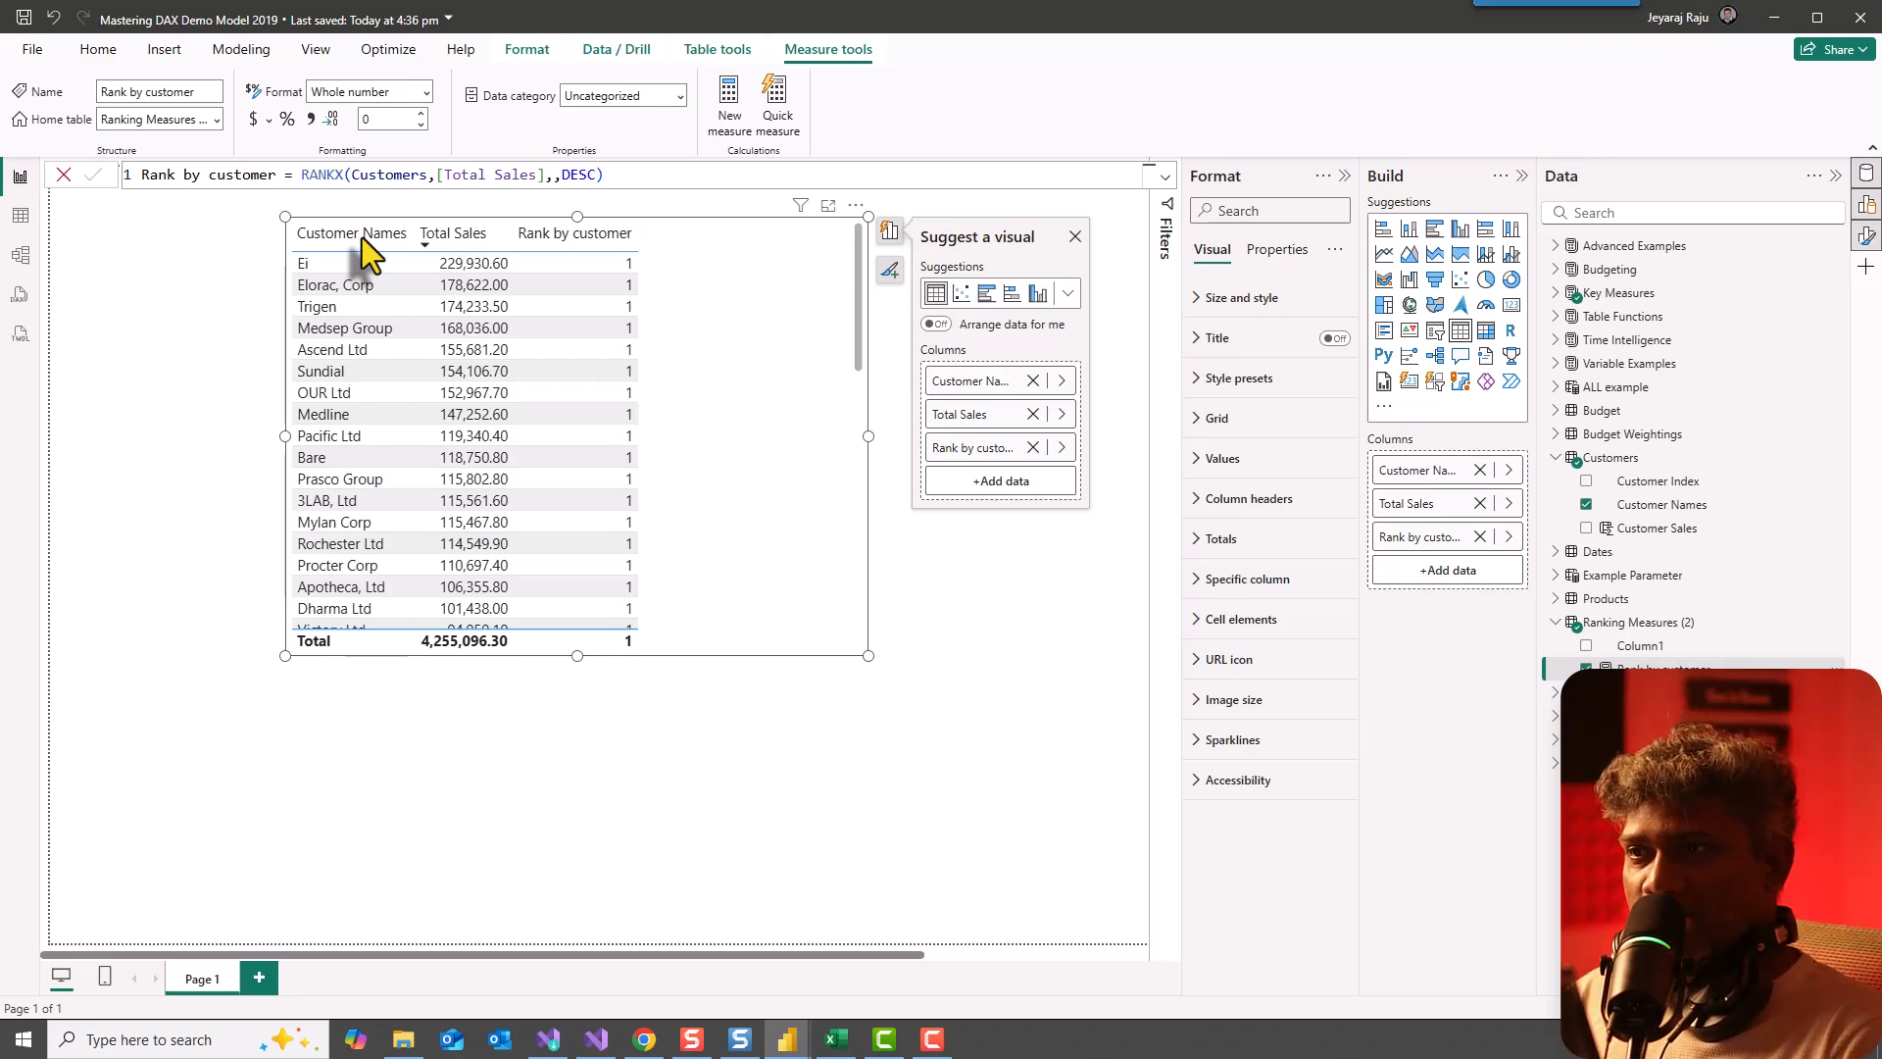
Wrap the Customers table in ALL() inside the Rank by customer formula and commit the measure.
{"action": "left_click", "coordinate": [348, 174]}
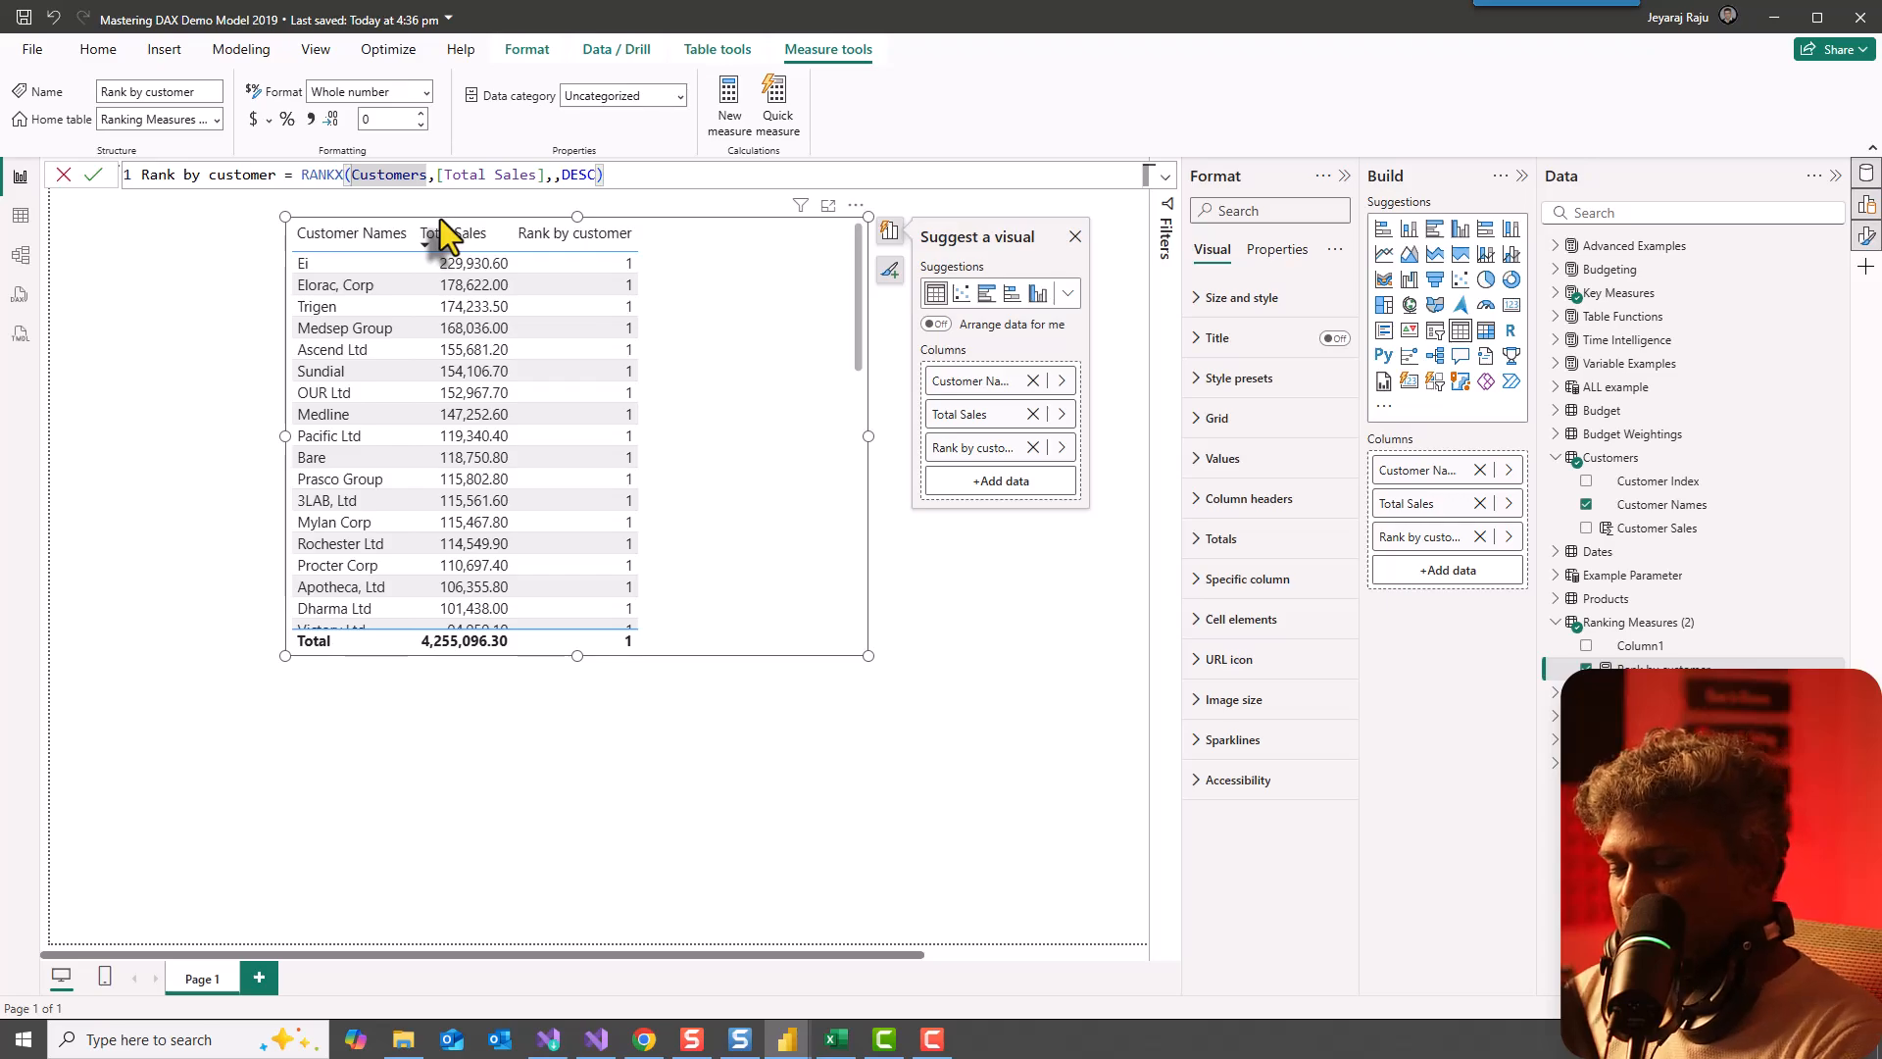
{"action": "type", "text": "all"}
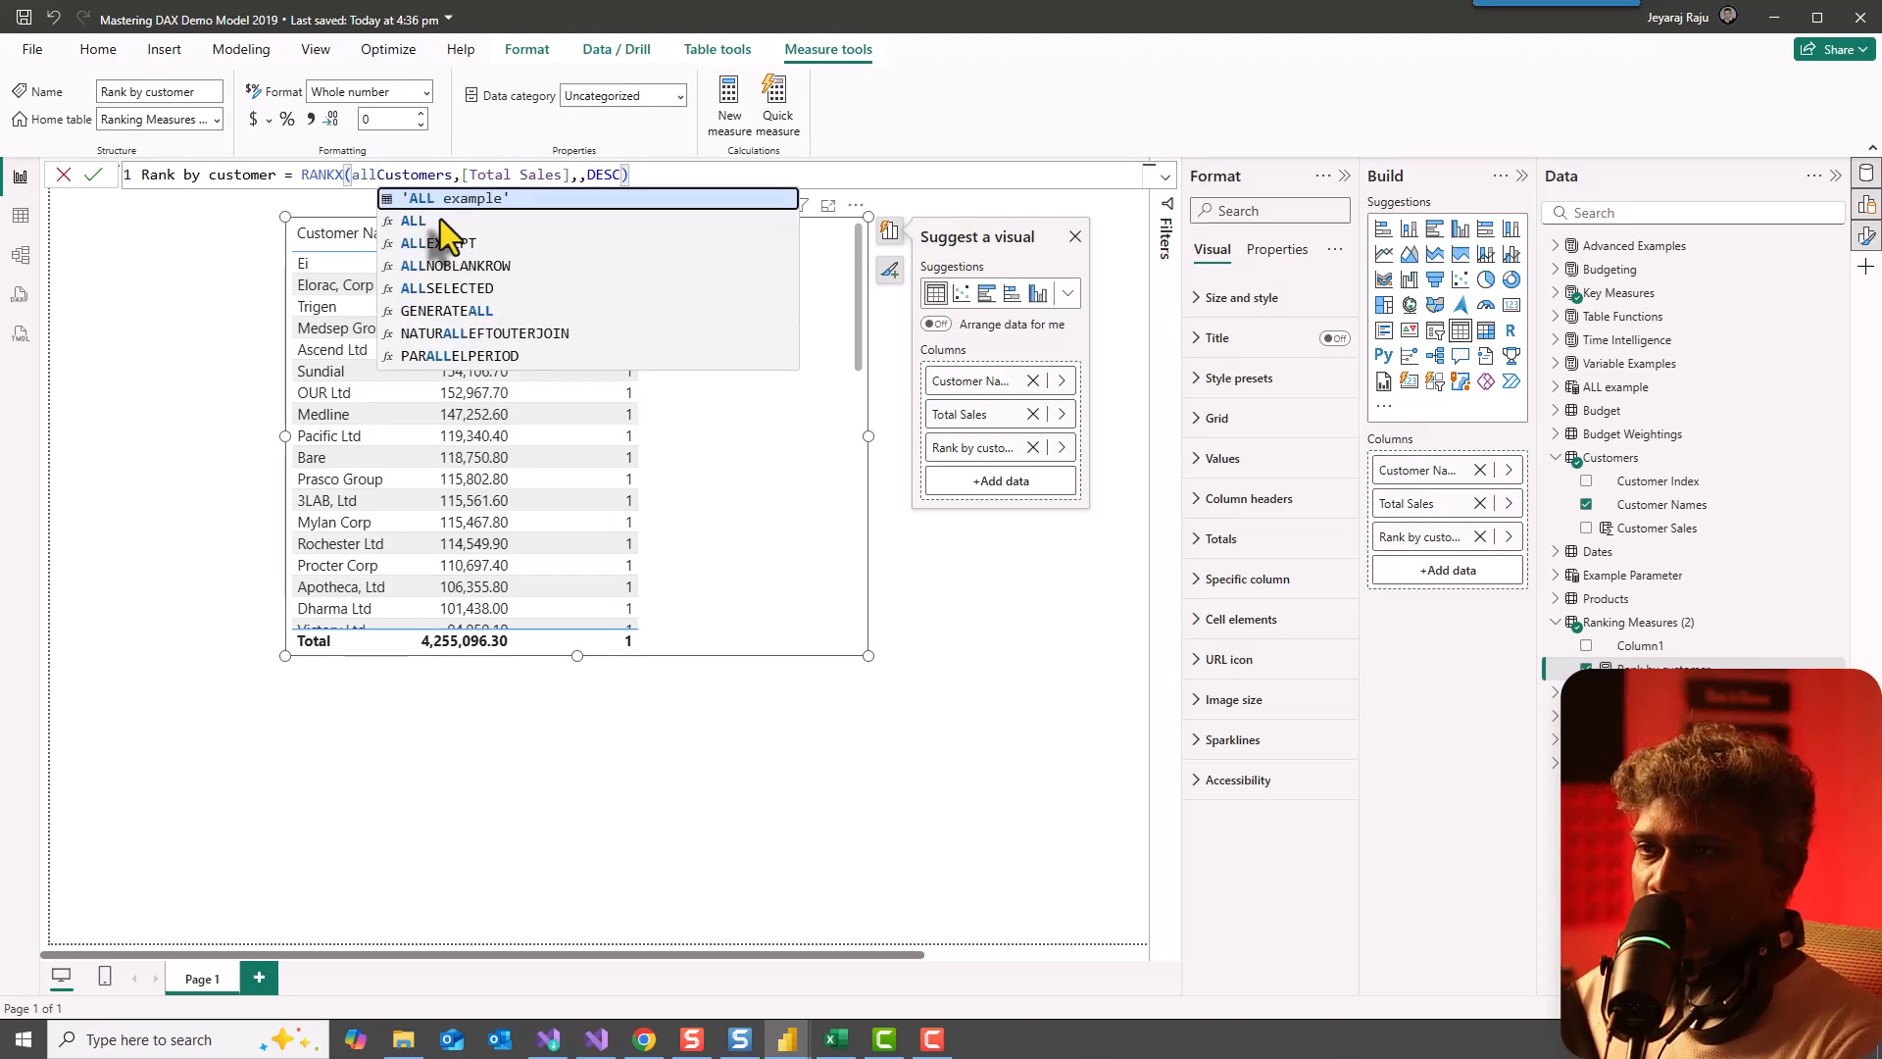
{"action": "left_click", "coordinate": [415, 228]}
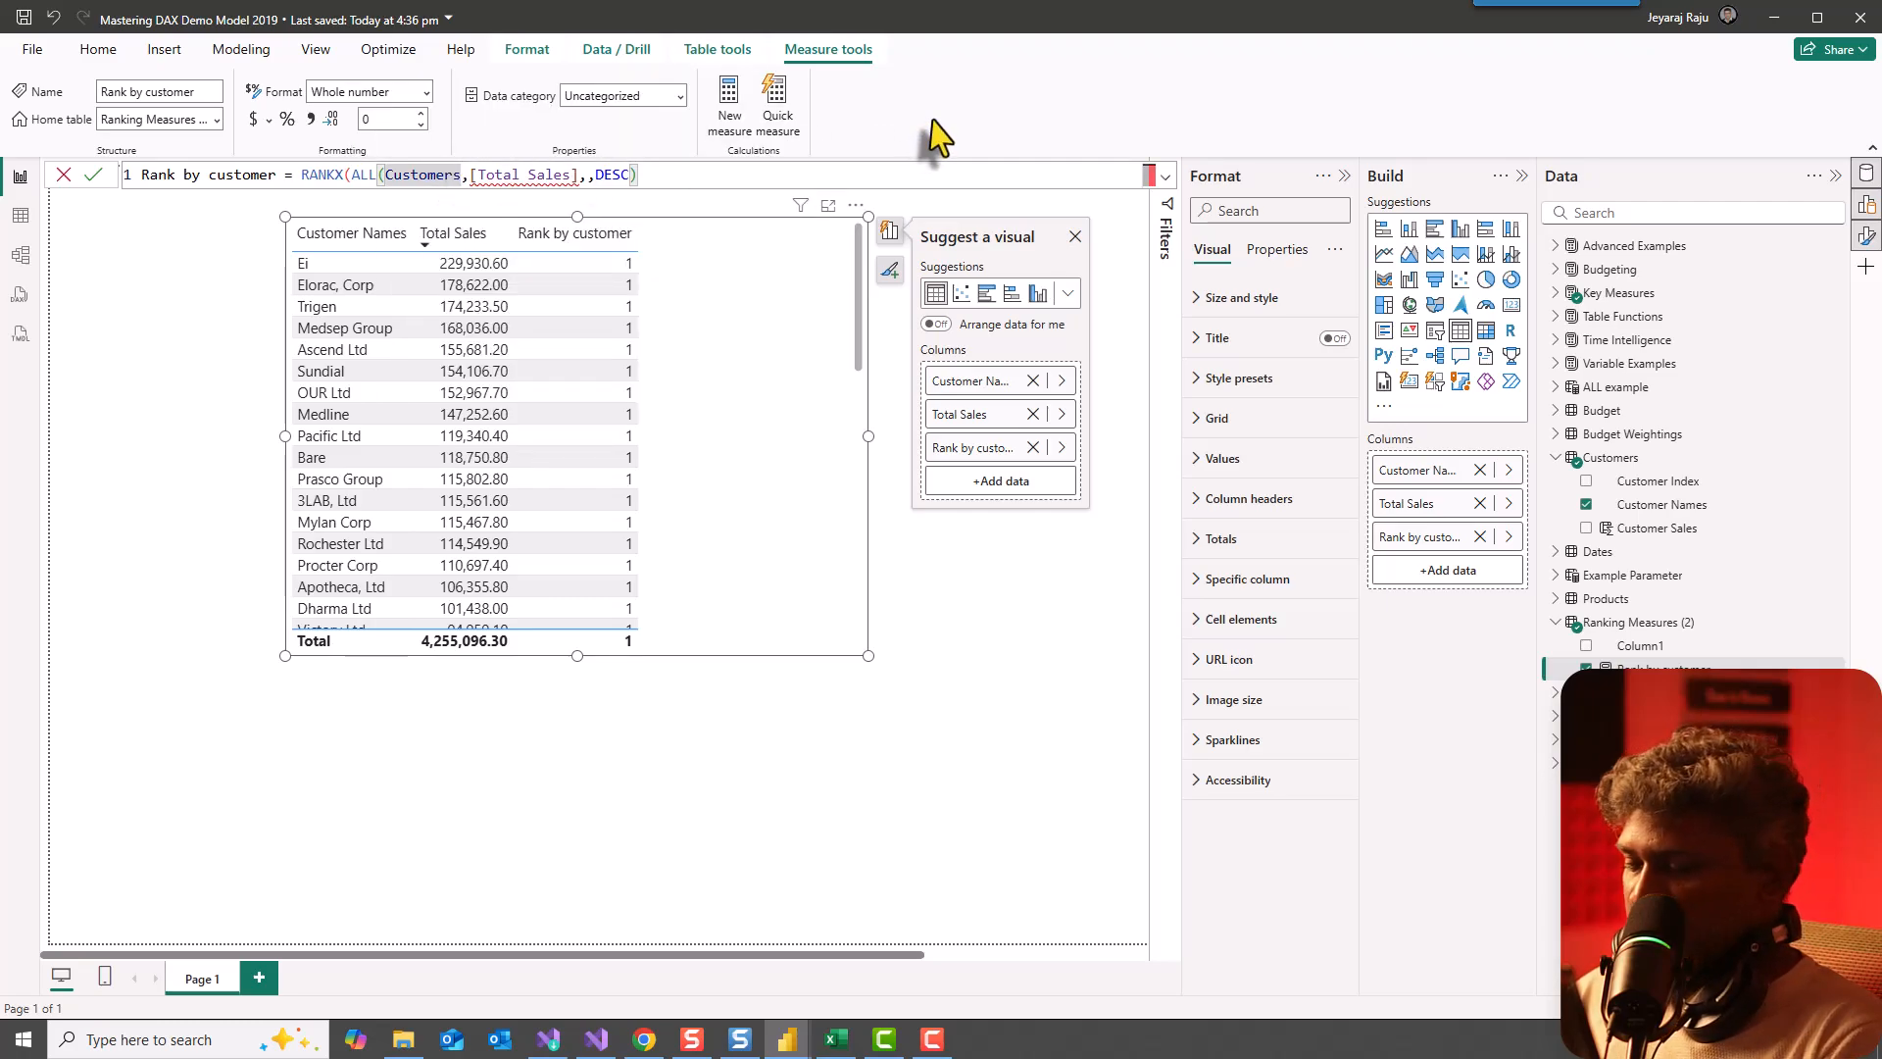
{"action": "type", "text": ")"}
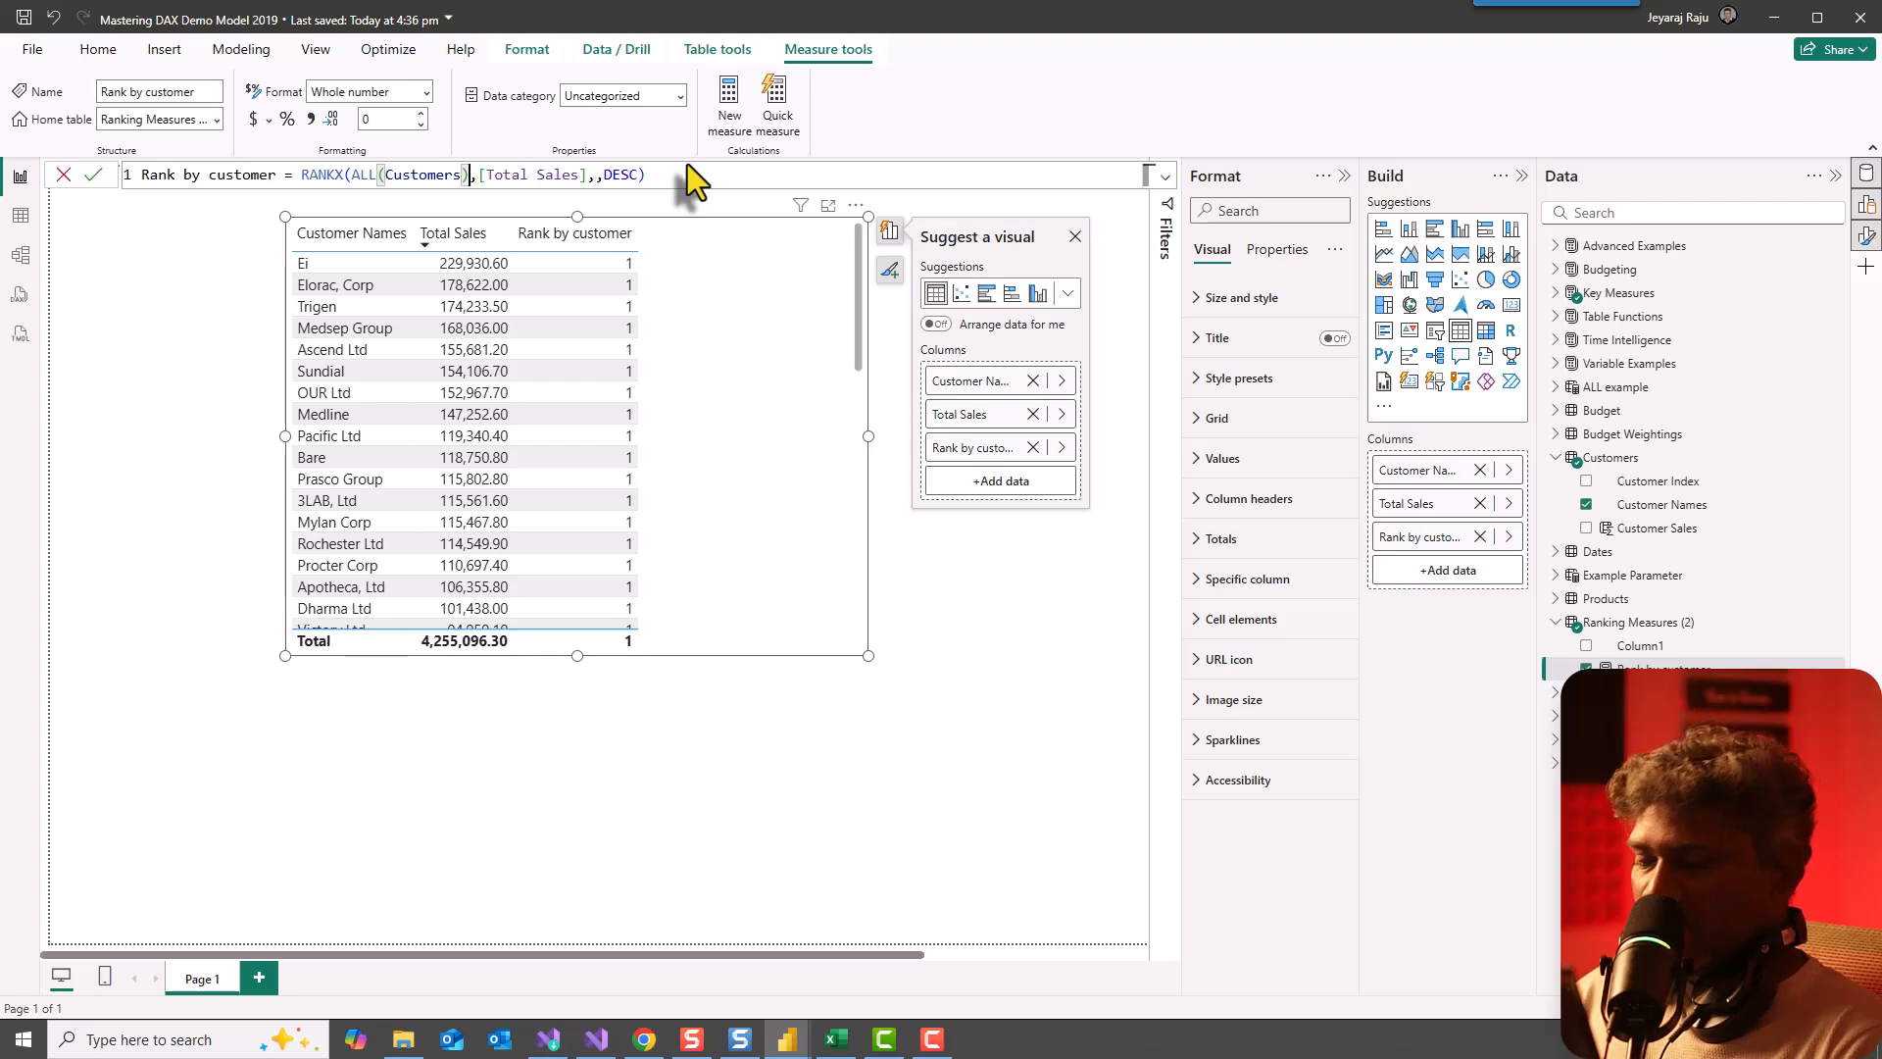
{"action": "key", "text": "Return"}
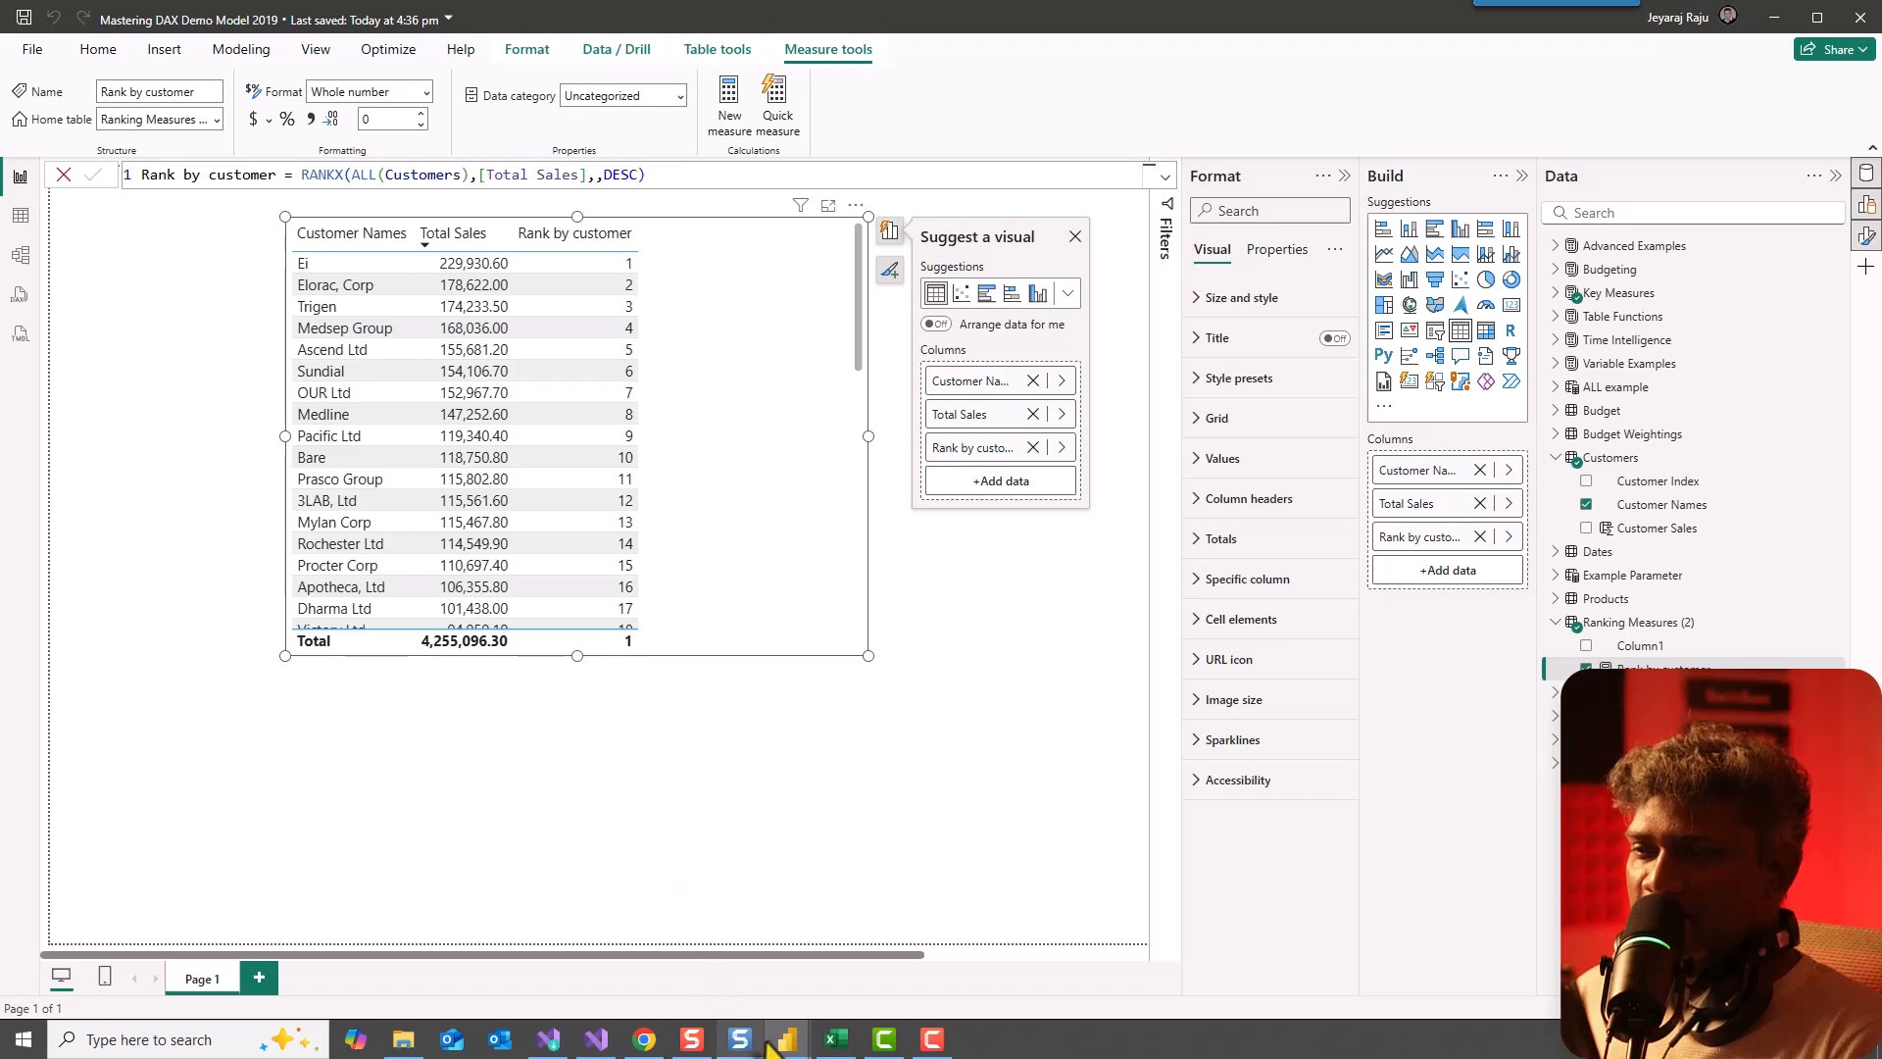
Examine the bar tooltips of the Net Sales by Product chart in the Sales Analysis Report, and return to the Mastering DAX Demo Model.
{"action": "mouse_move", "coordinate": [787, 1041]}
{"action": "left_click", "coordinate": [888, 955]}
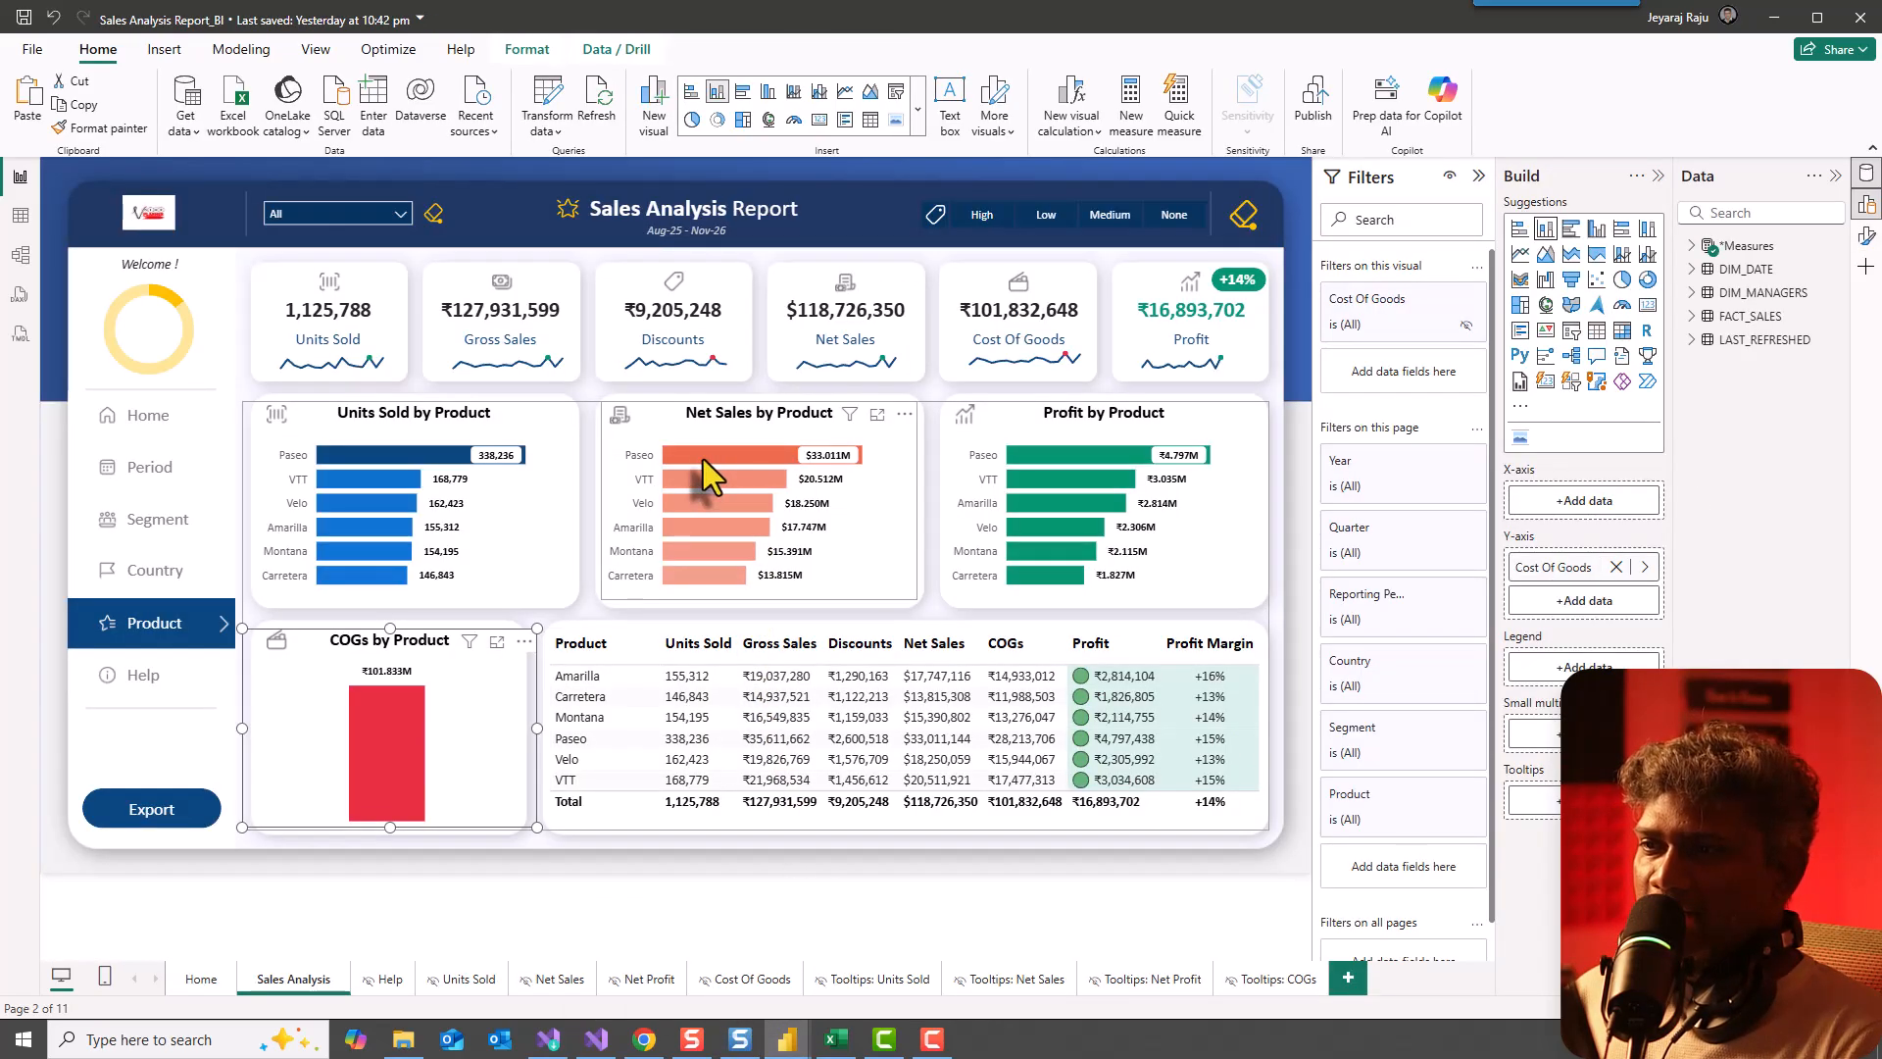
{"action": "mouse_move", "coordinate": [703, 459]}
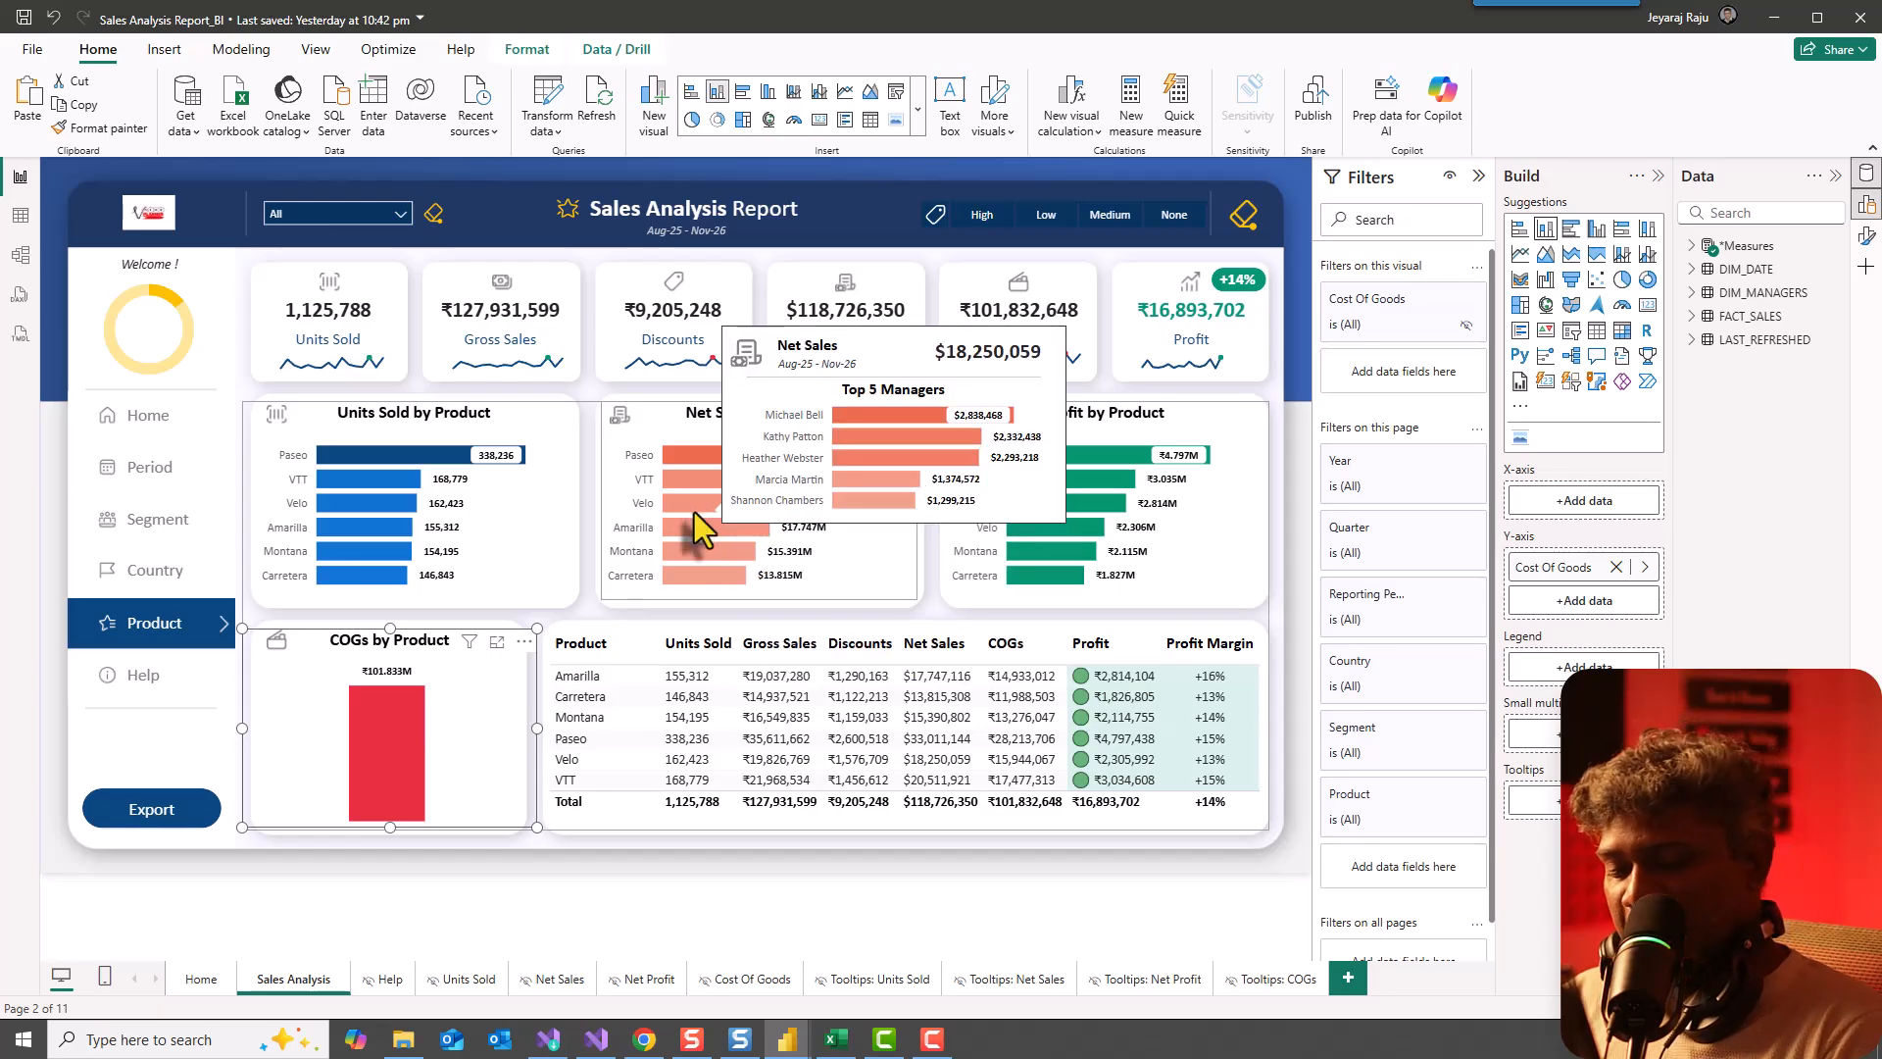
{"action": "key", "text": "alt+Tab"}
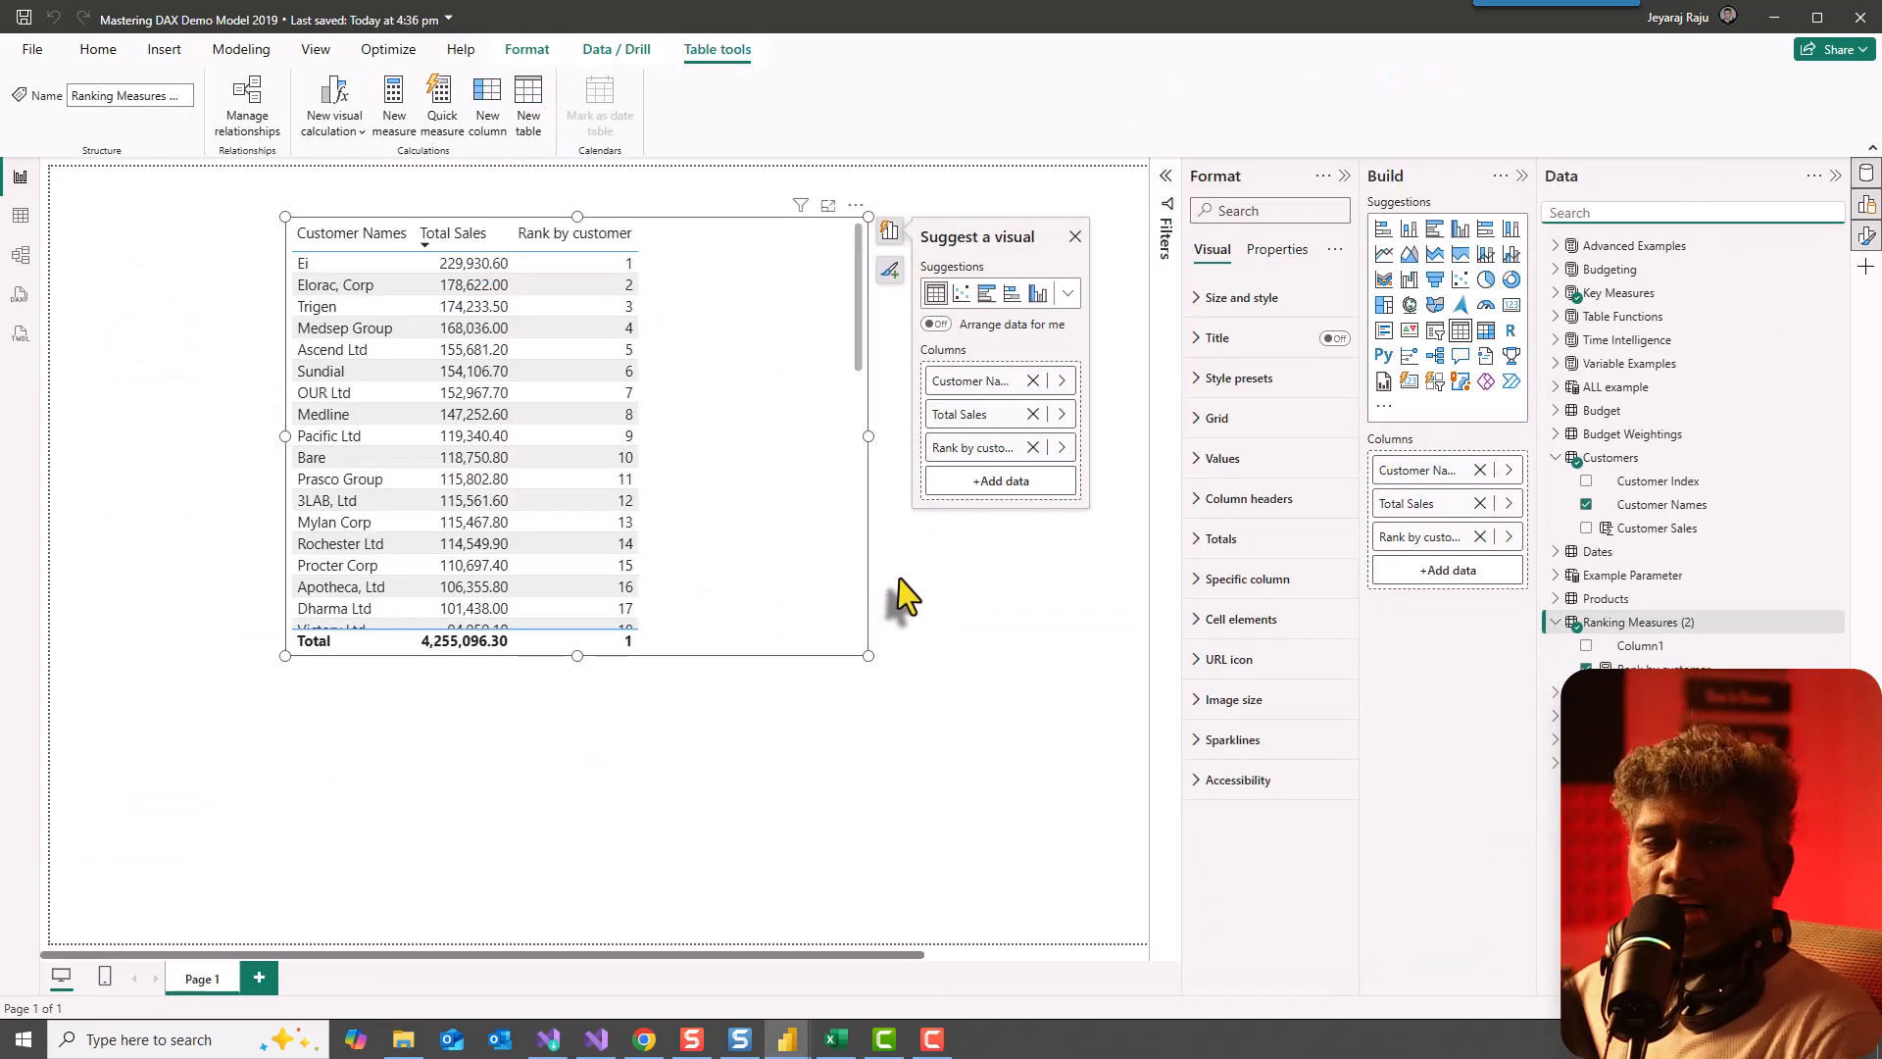
Create a new measure named "Top 5 customers" in the Ranking Measures (2) table.
{"action": "left_click", "coordinate": [393, 108]}
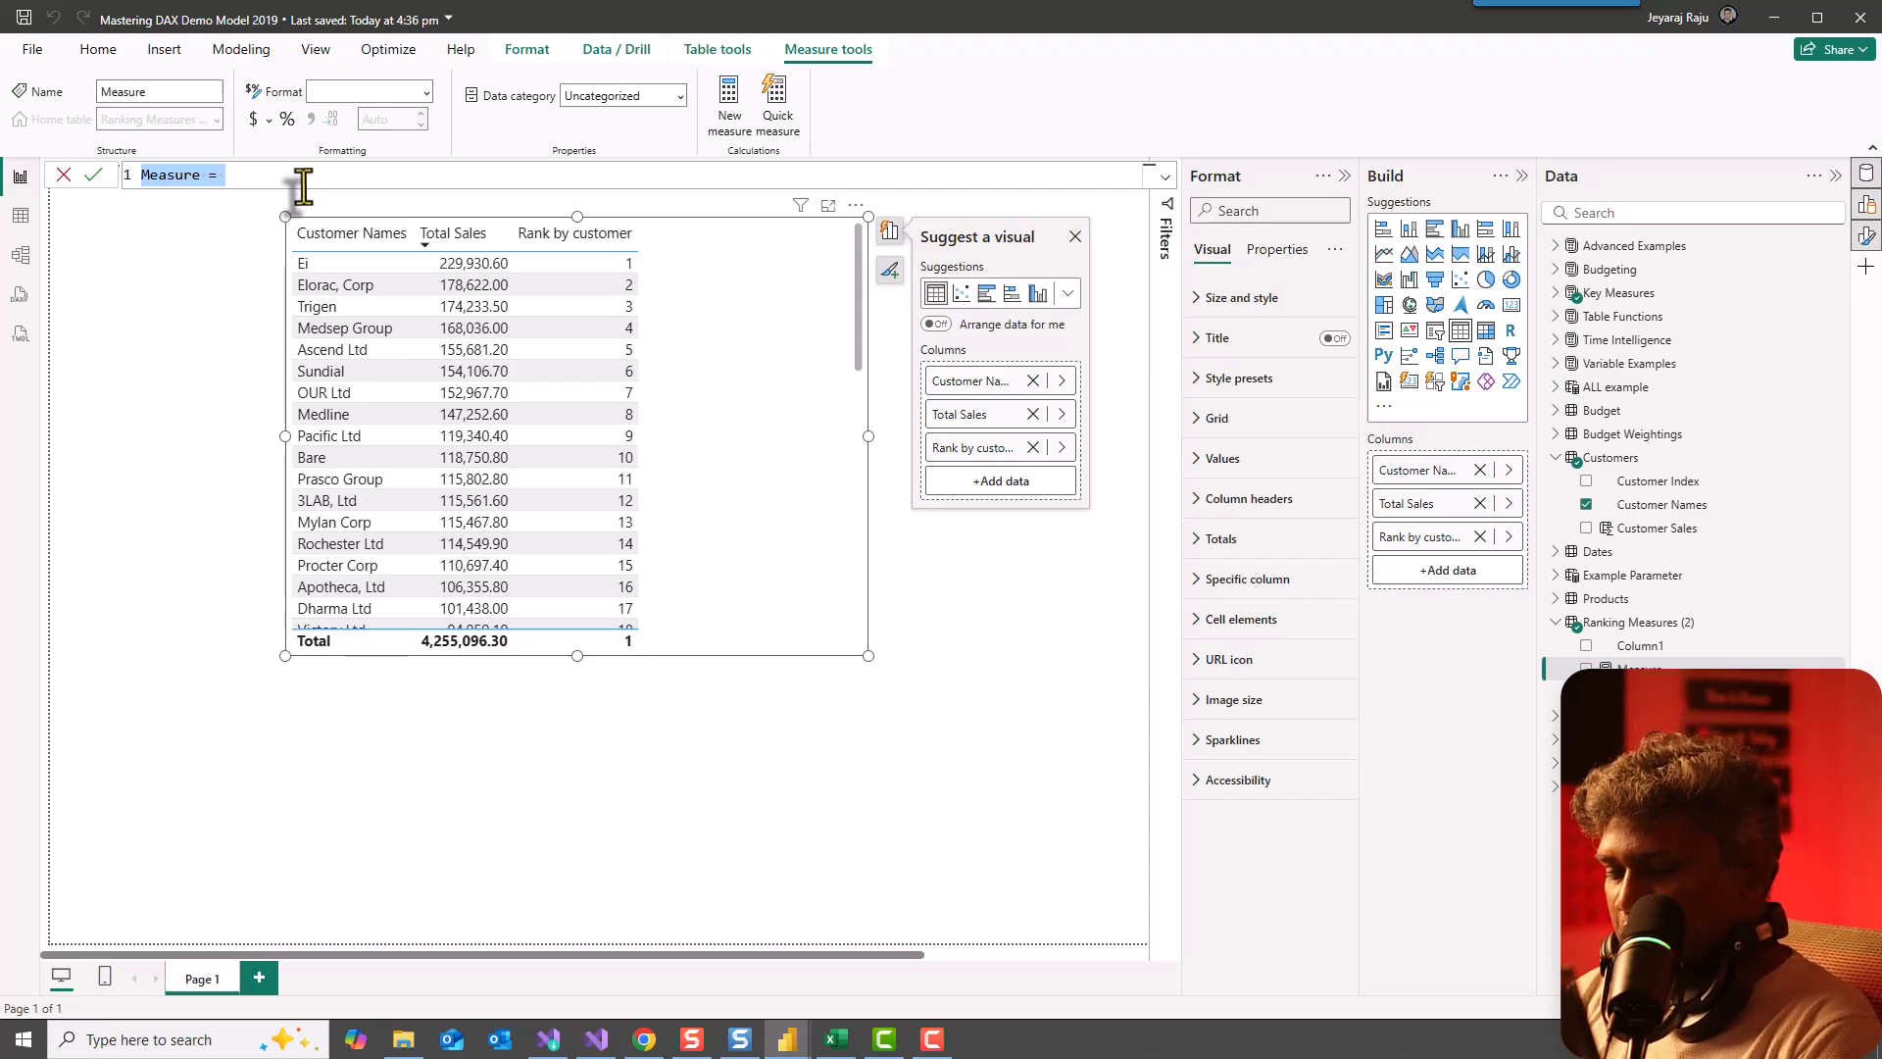
{"action": "type", "text": "to"}
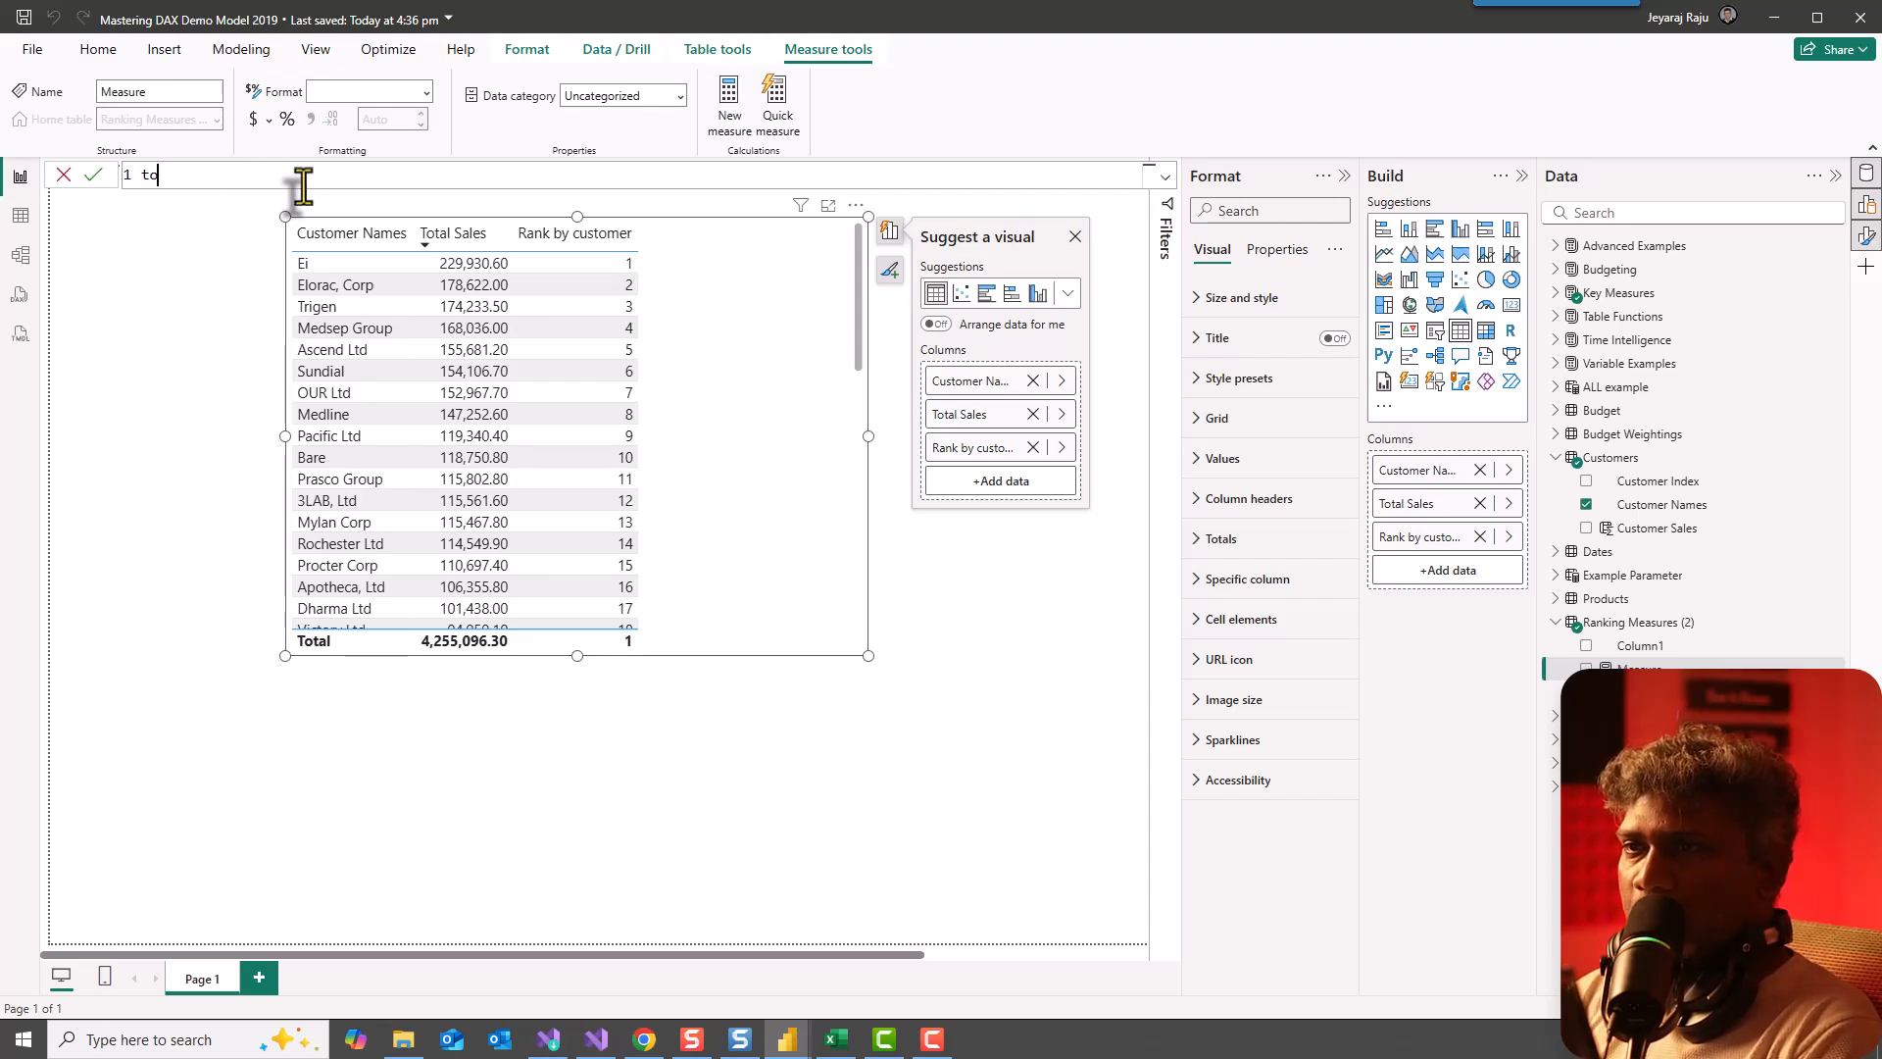
{"action": "type", "text": "op "}
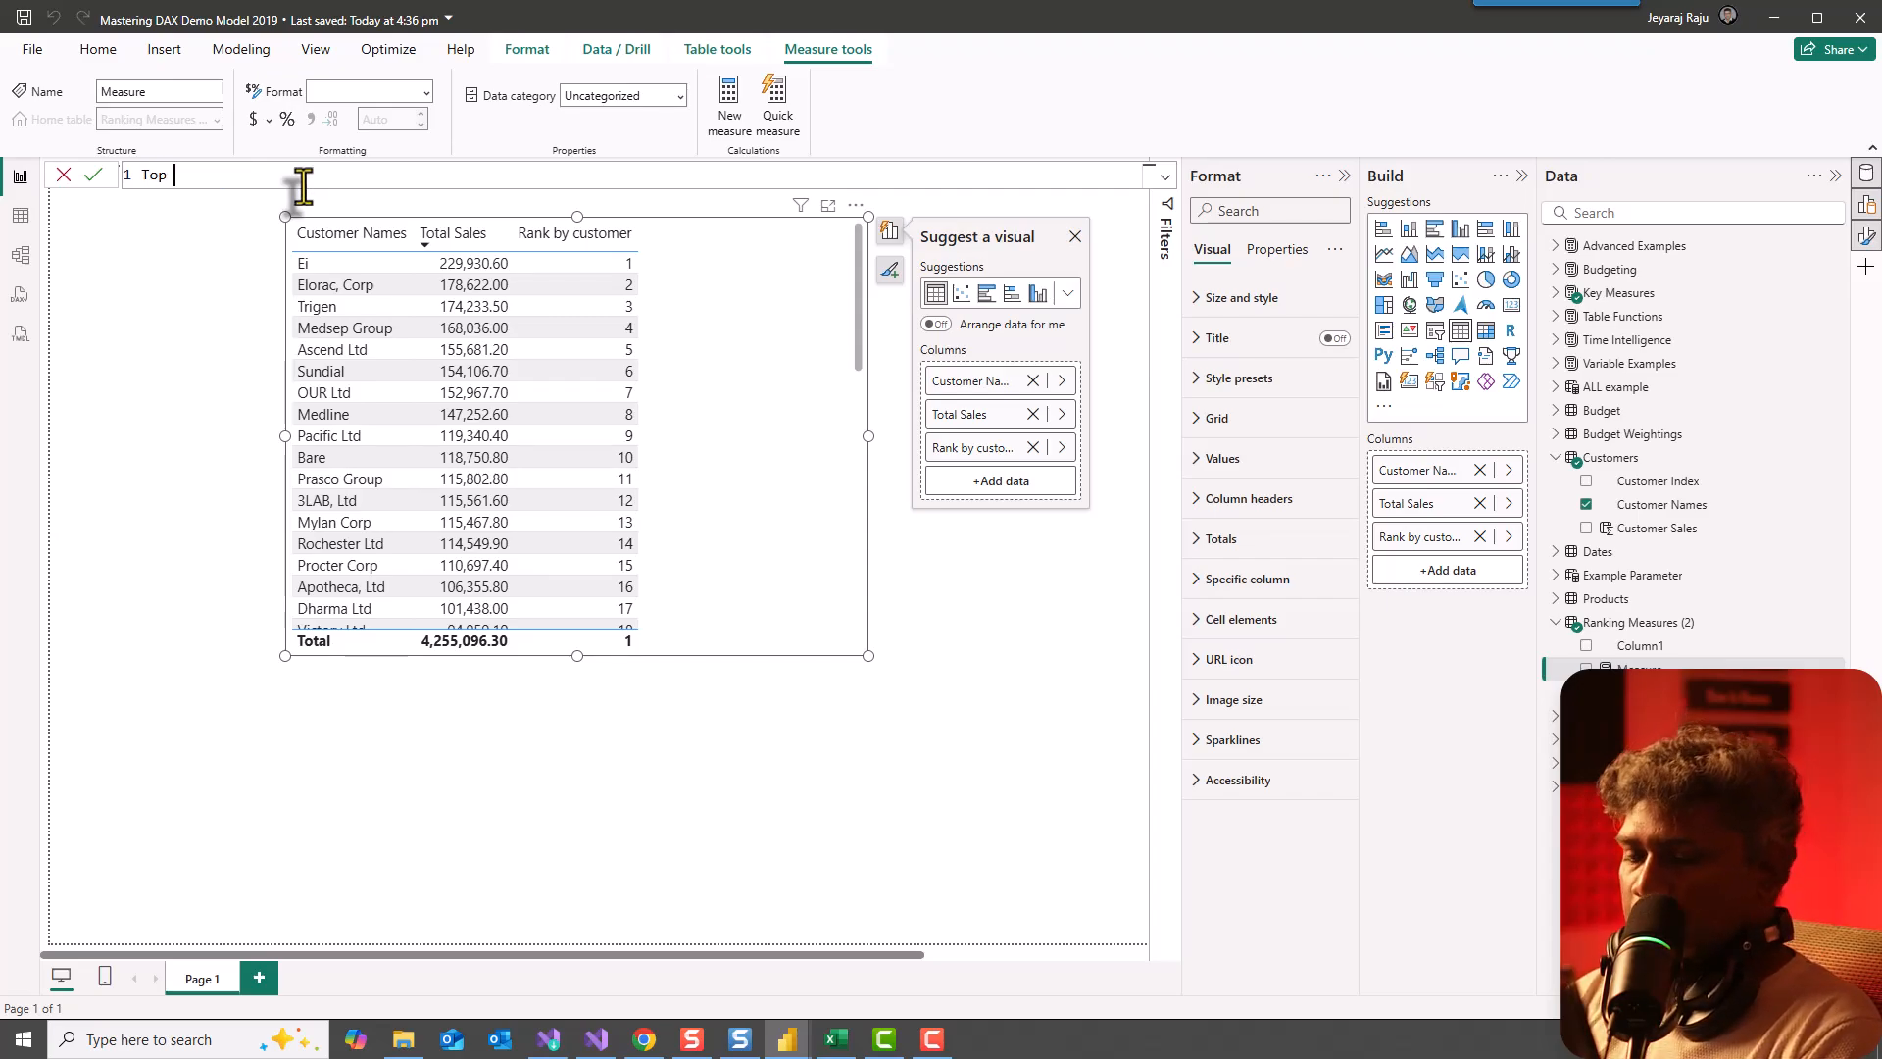
{"action": "type", "text": "5 cust"}
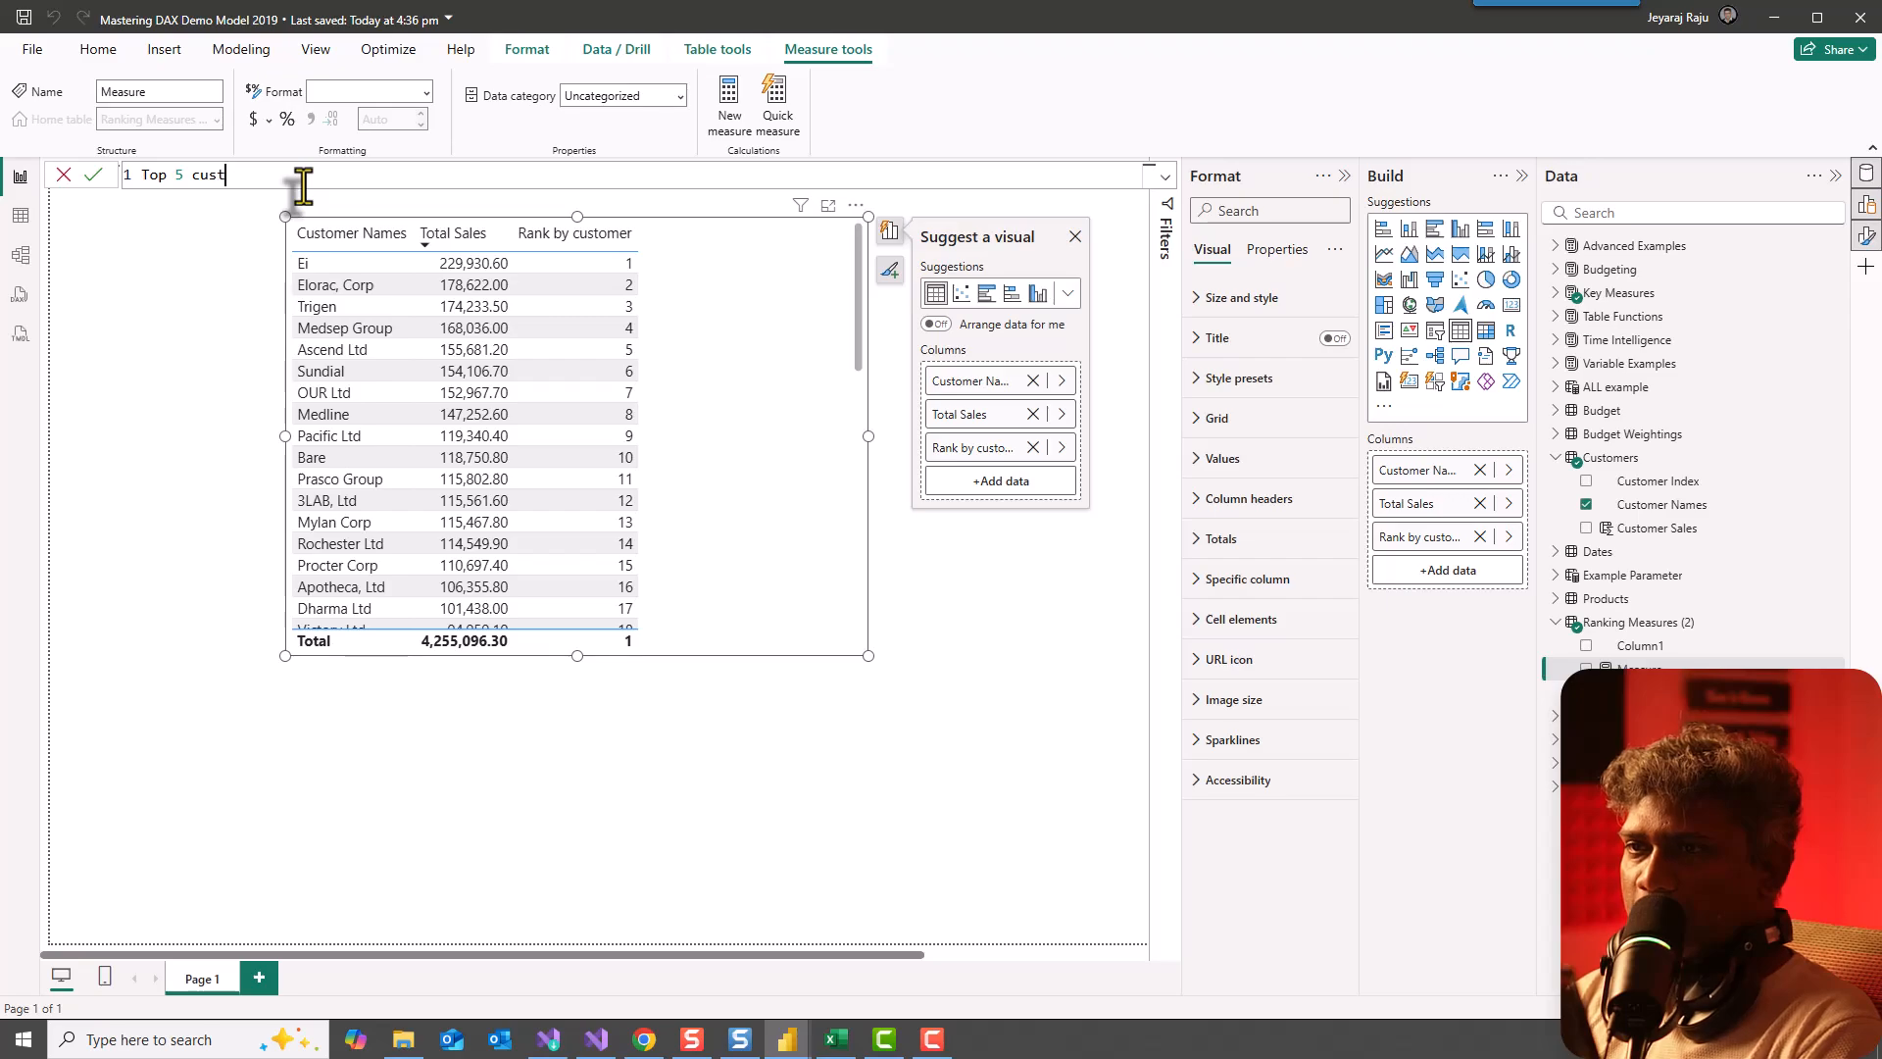
{"action": "type", "text": "omers ="}
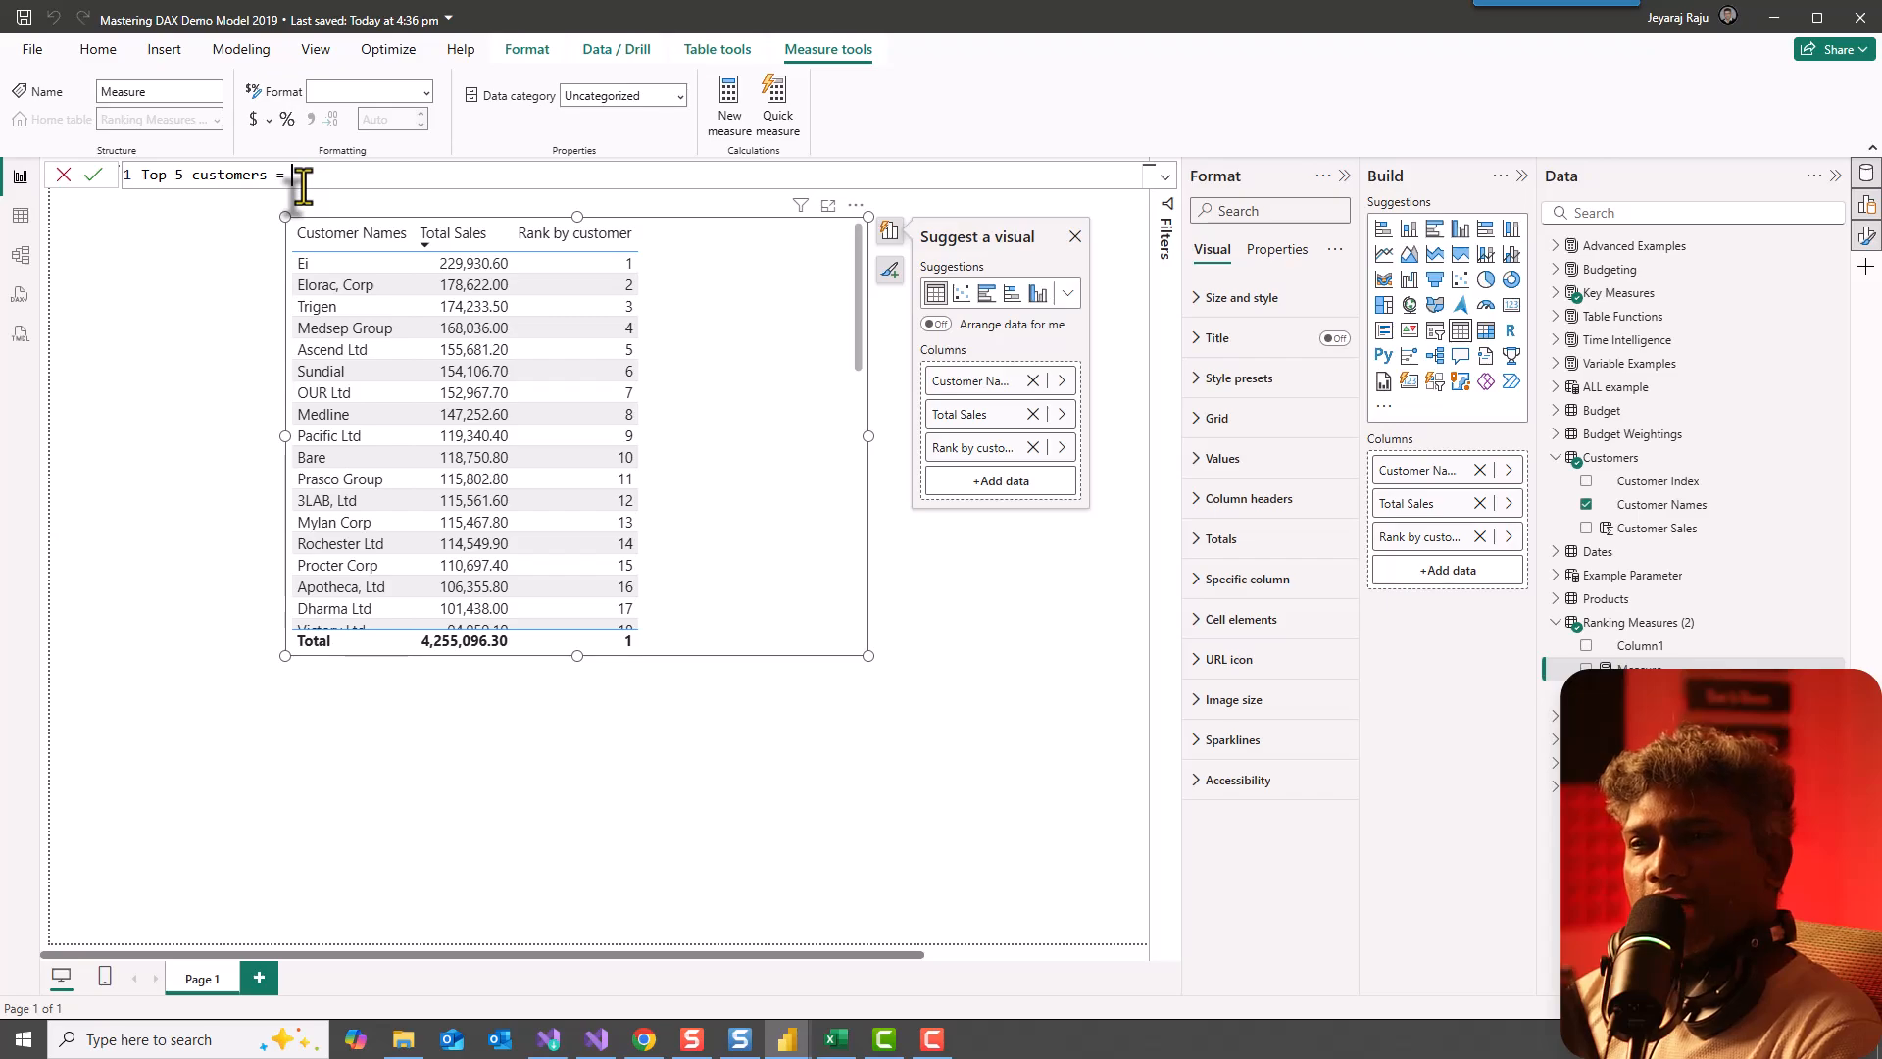
Begin the Top 5 customers formula with an IF function whose logical test is [Rank by customer]<=5.
{"action": "type", "text": "if("}
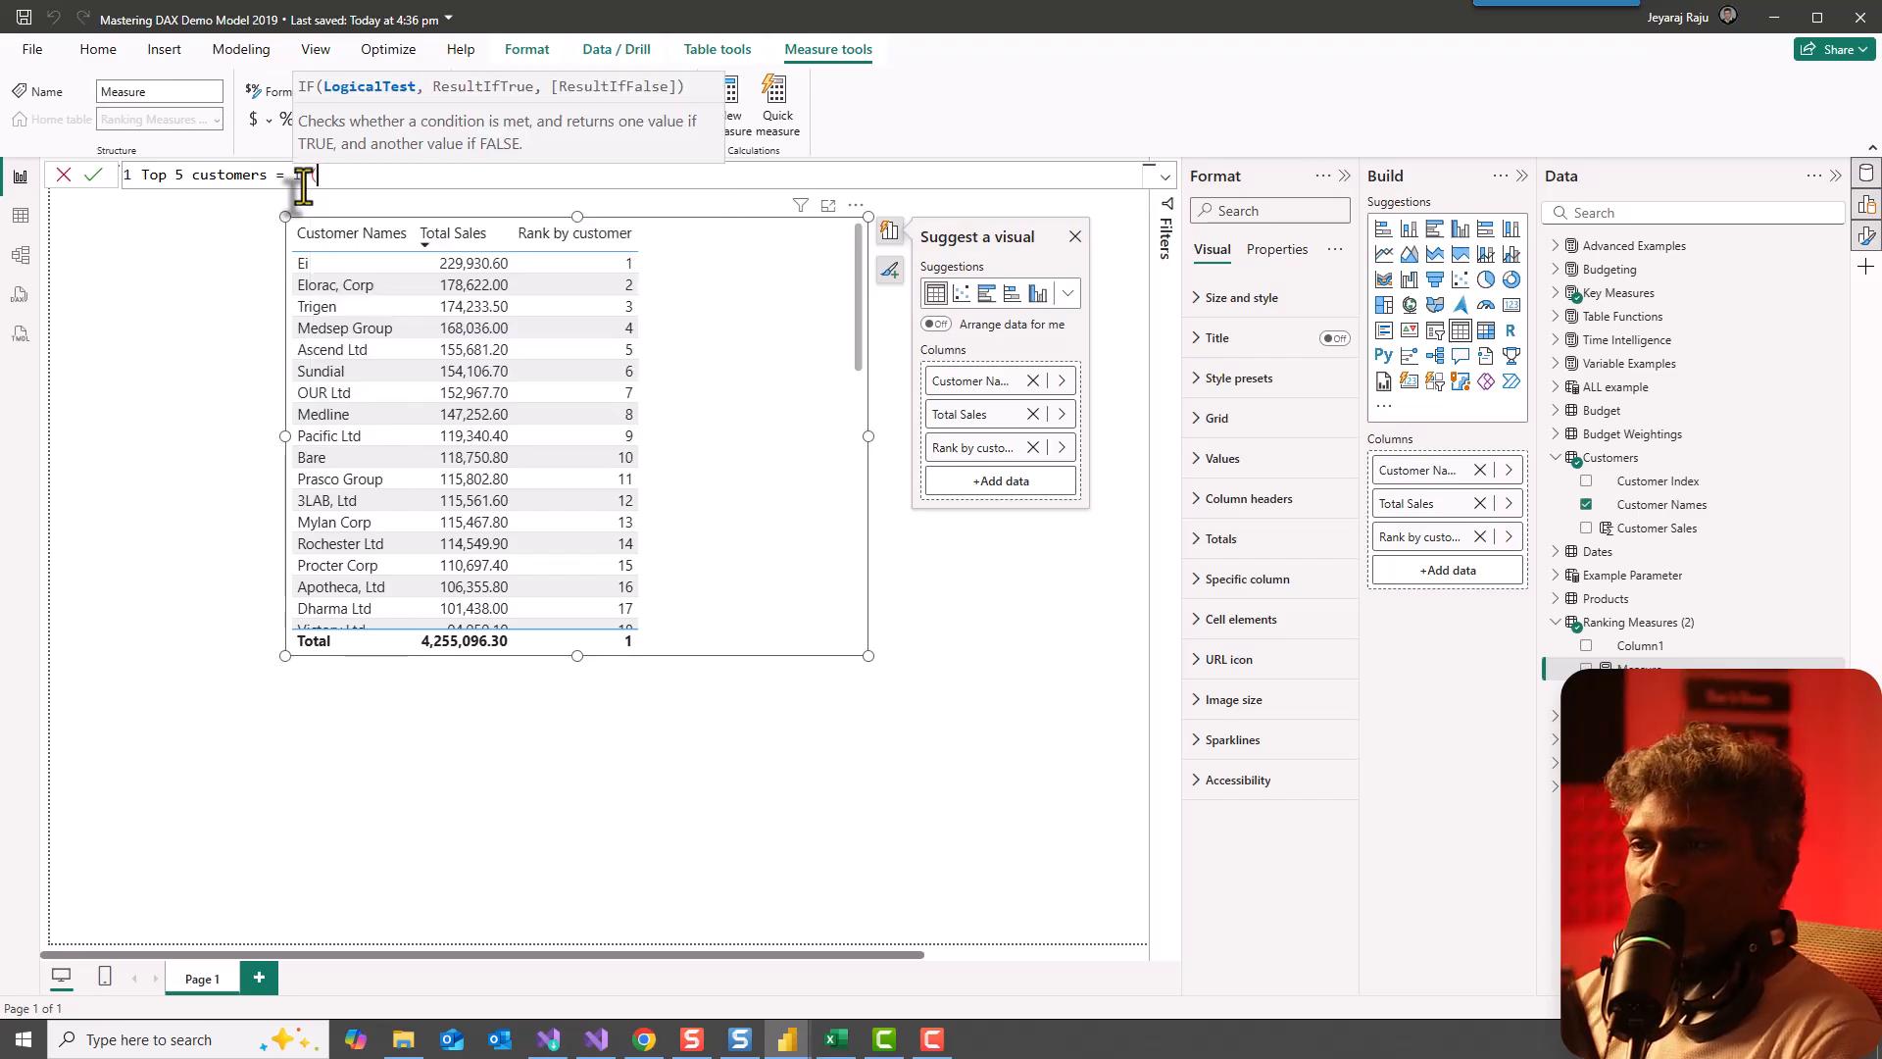
{"action": "type", "text": "rtan"}
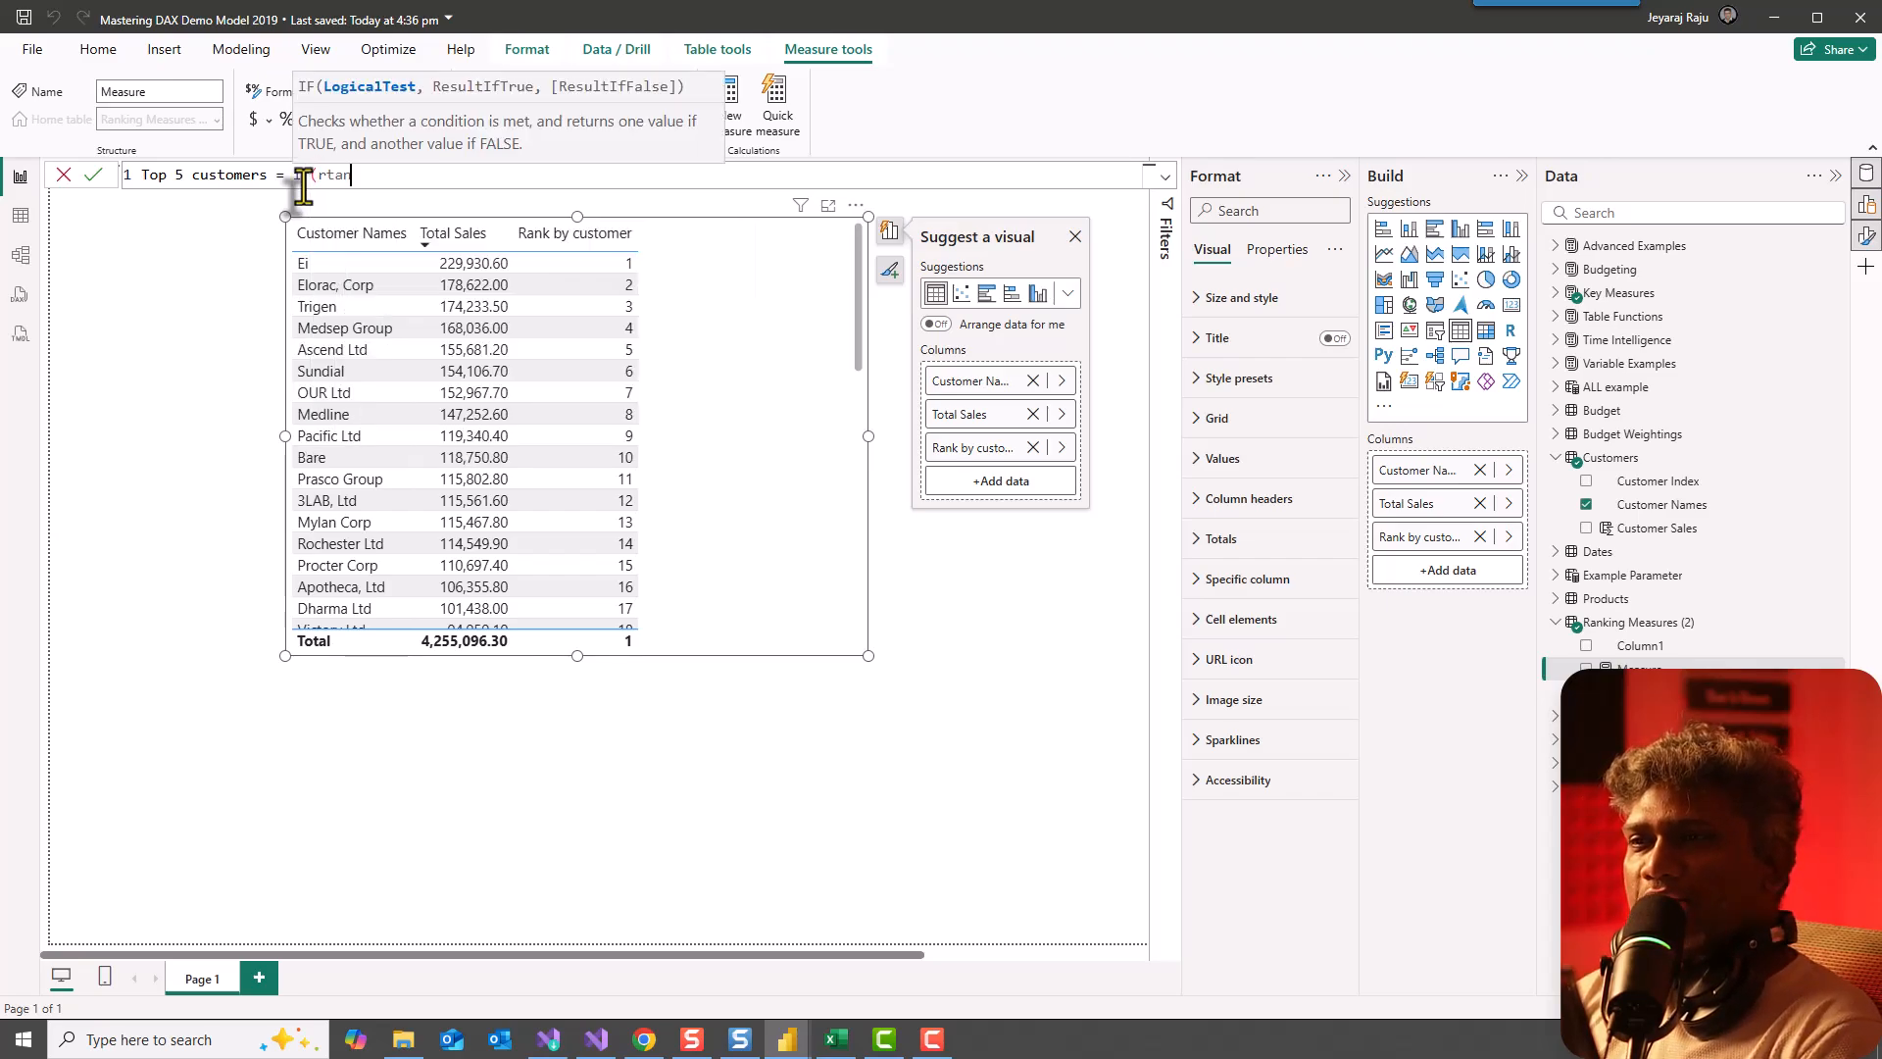
{"action": "type", "text": "k"}
{"action": "key", "text": "BackSpace"}
{"action": "key", "text": "BackSpace"}
{"action": "key", "text": "BackSpace"}
{"action": "key", "text": "BackSpace"}
{"action": "type", "text": "ank"}
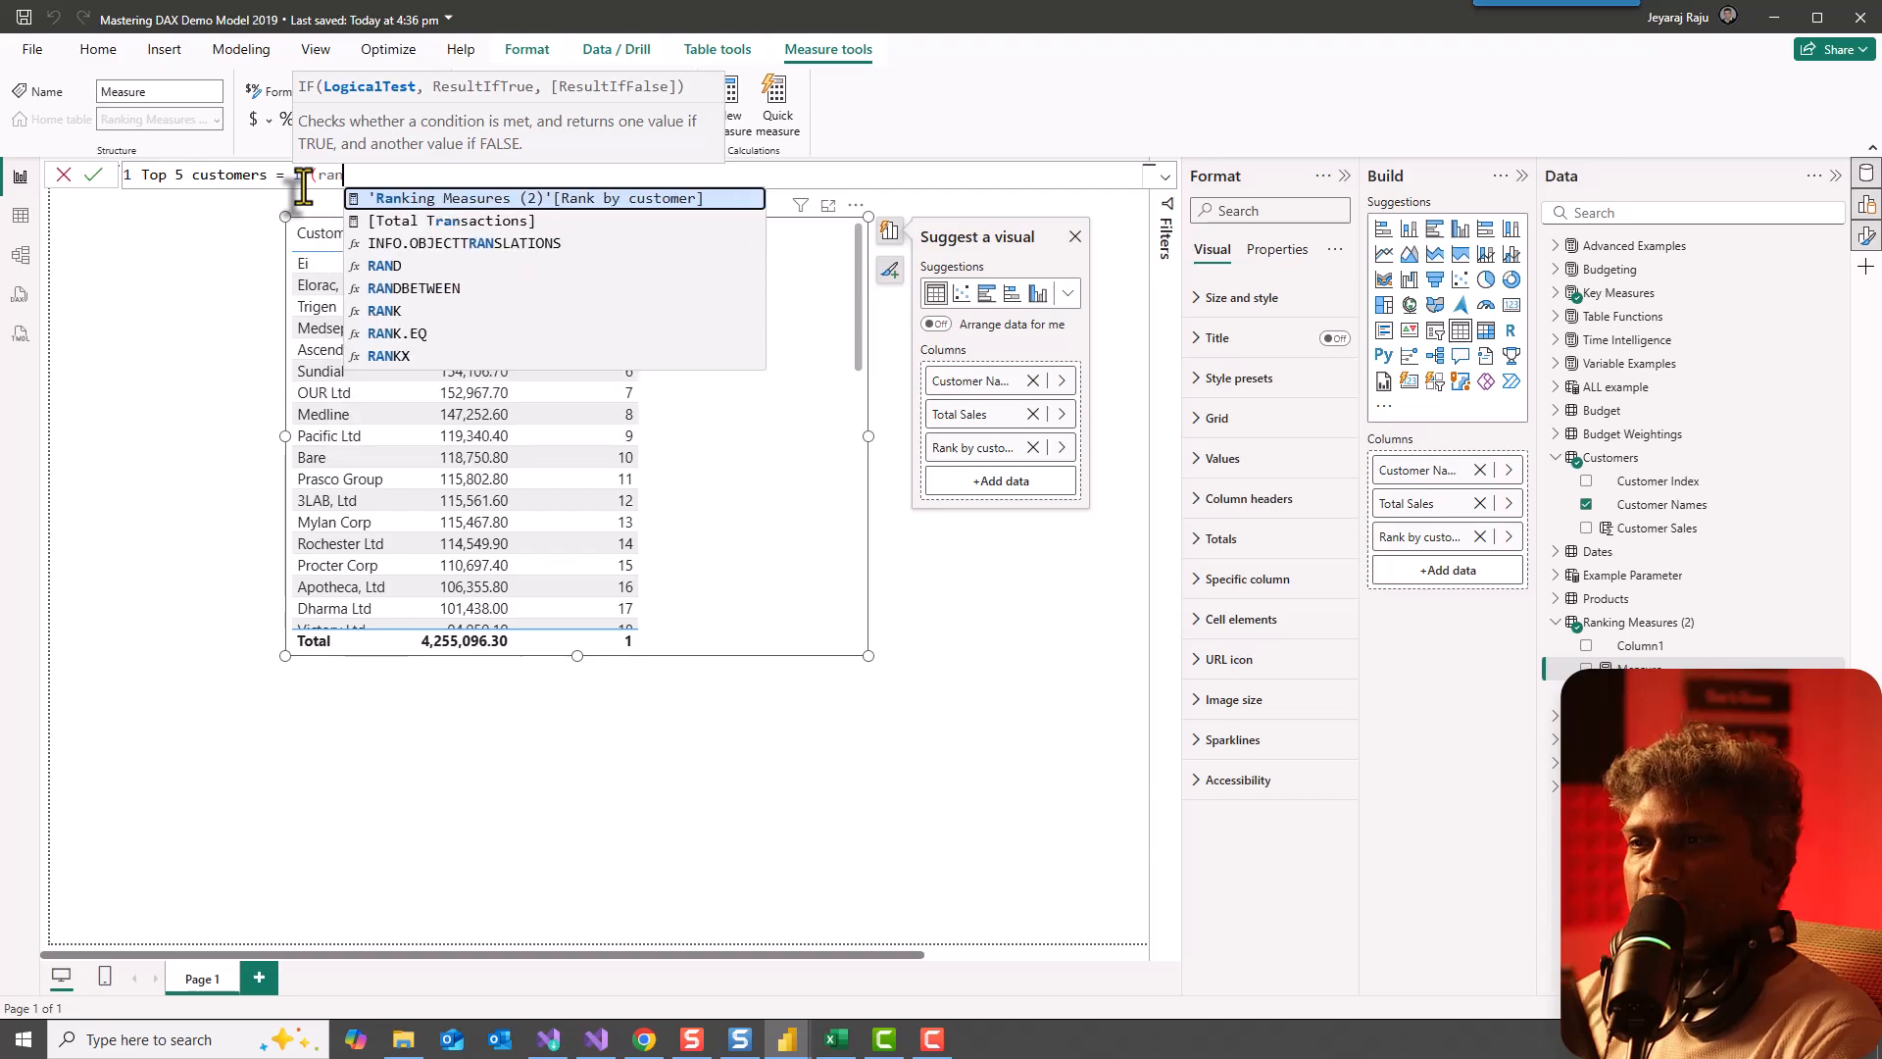
{"action": "type", "text": " by"}
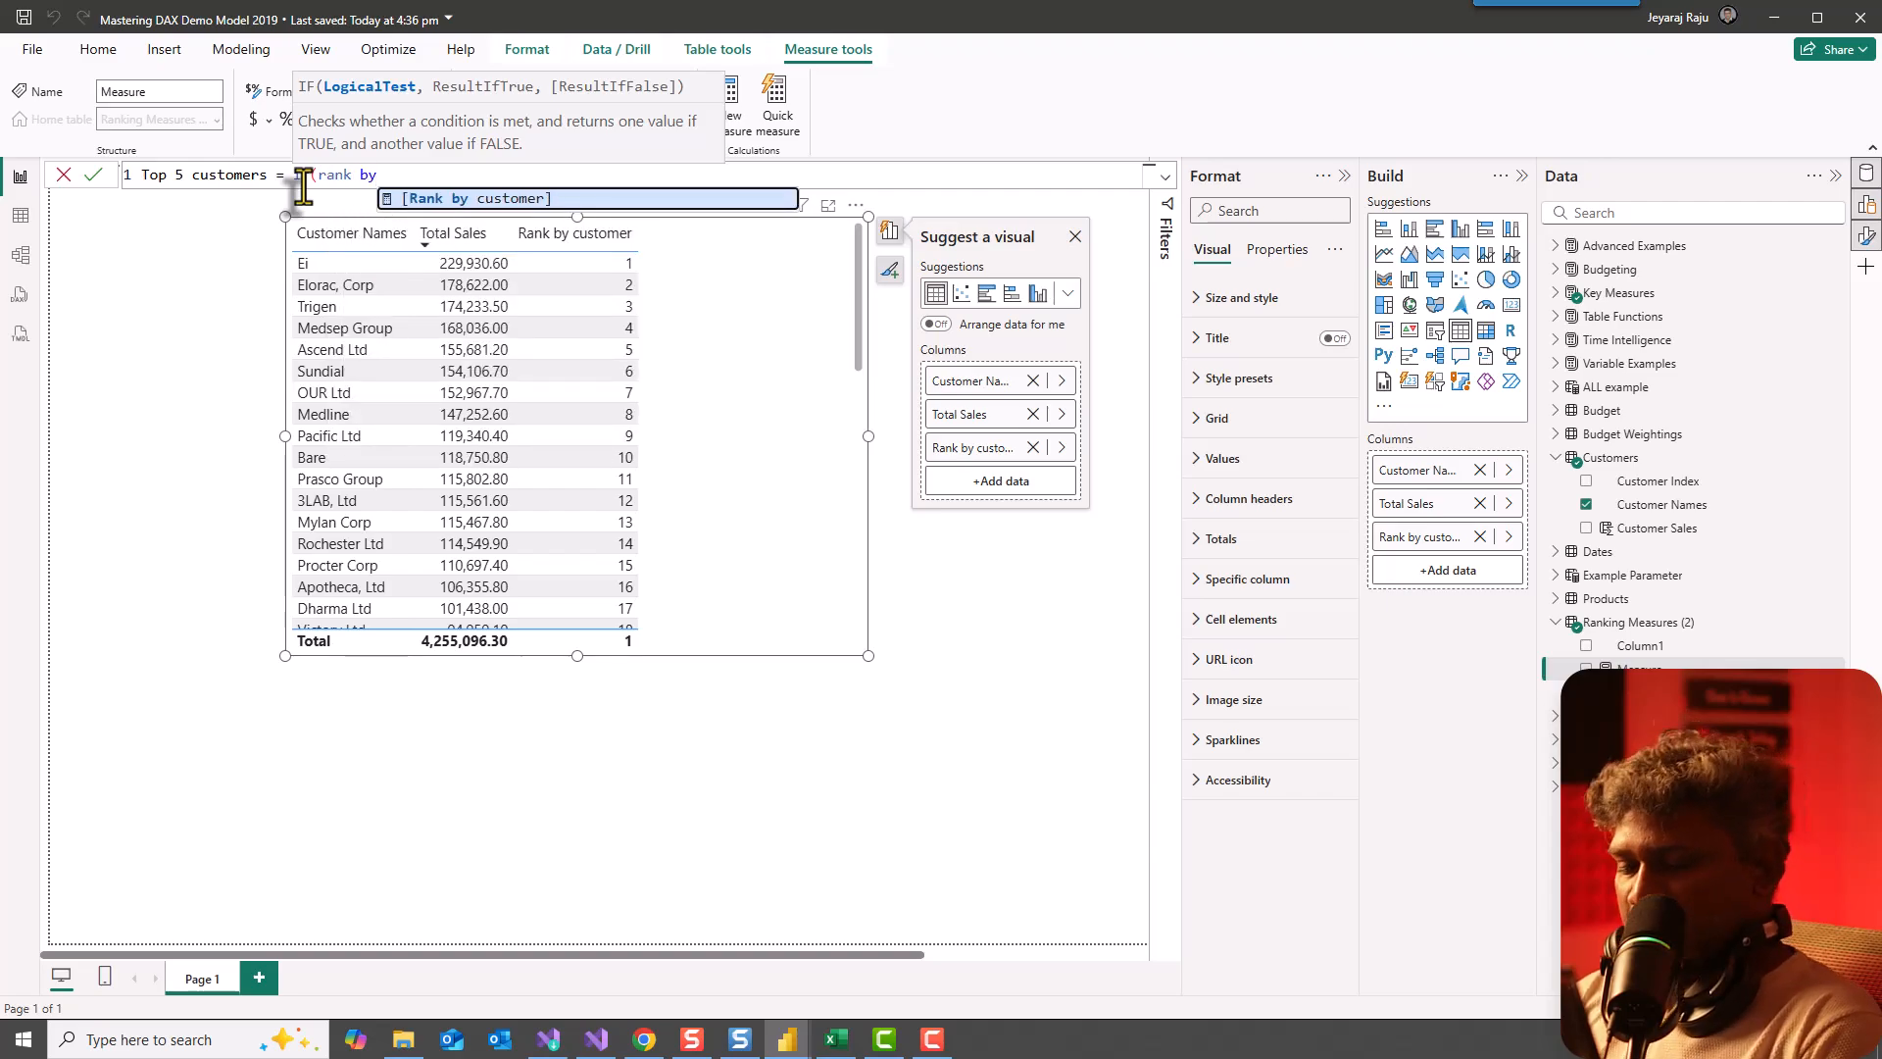
{"action": "key", "text": "Tab"}
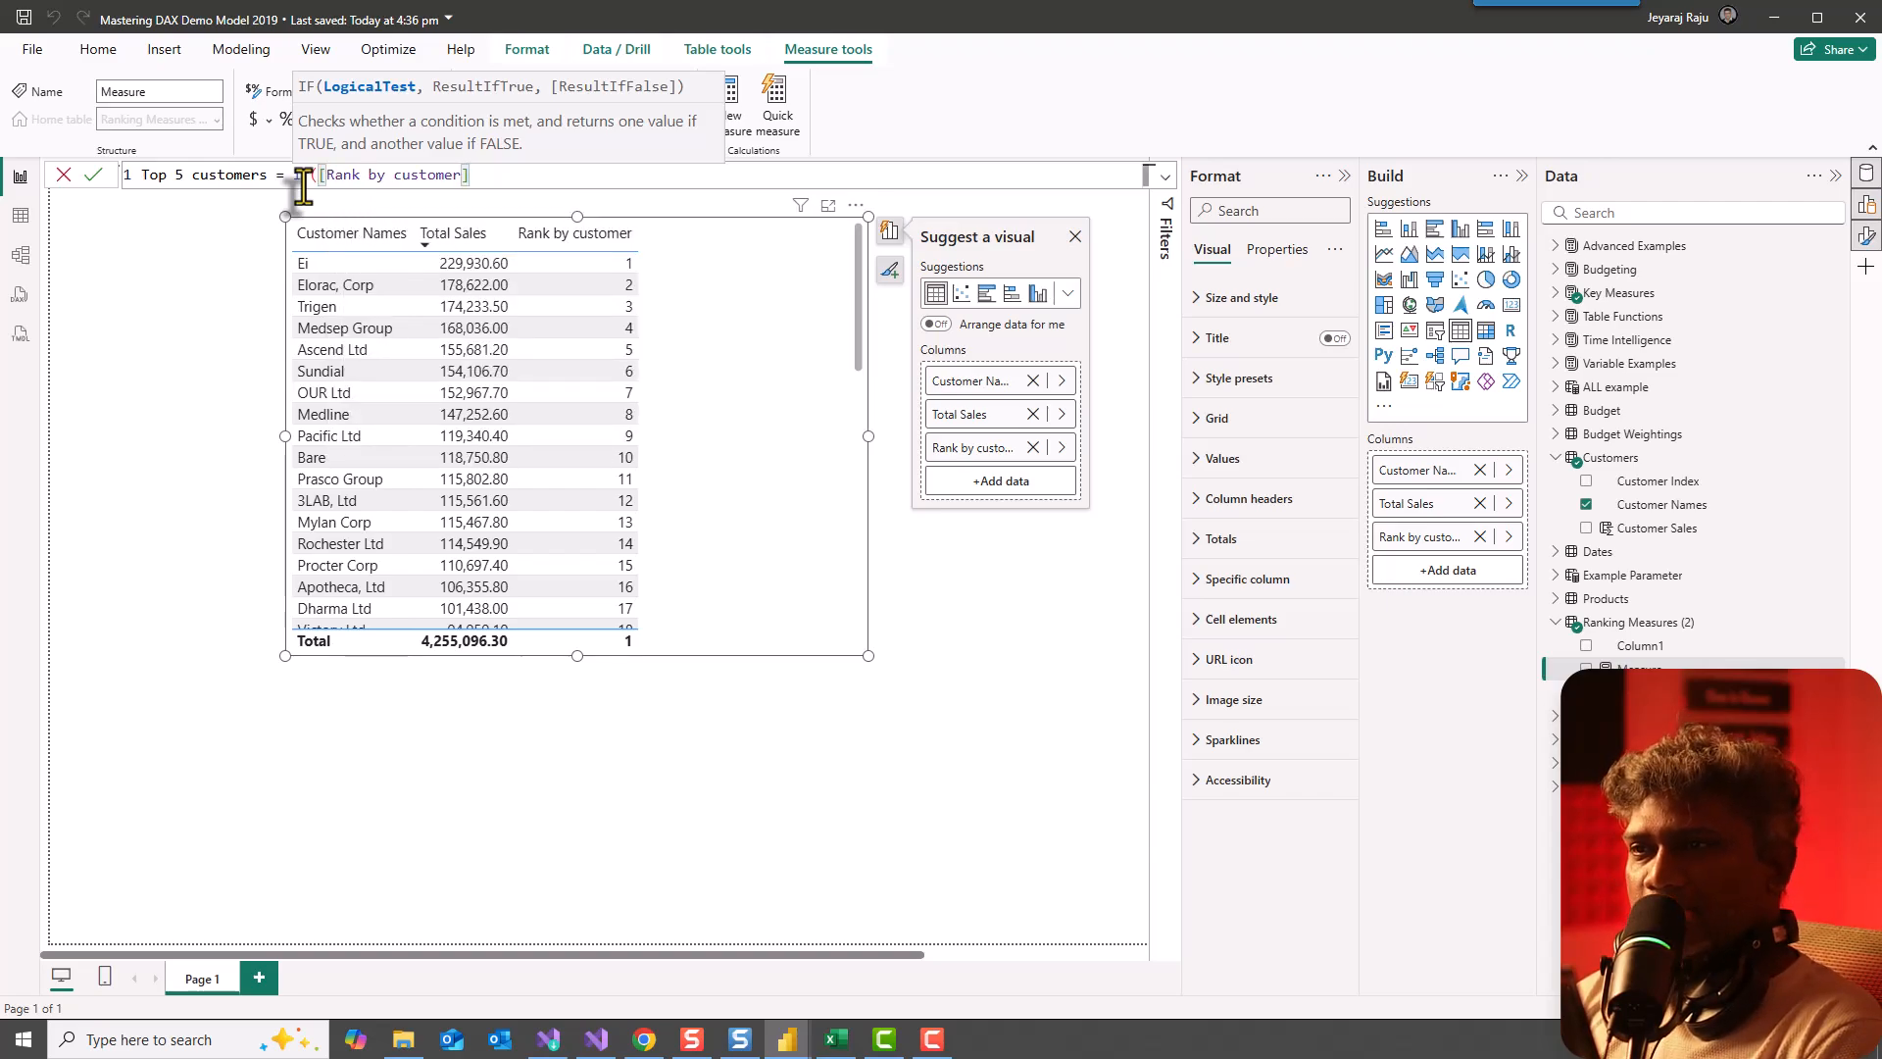
{"action": "type", "text": "<"}
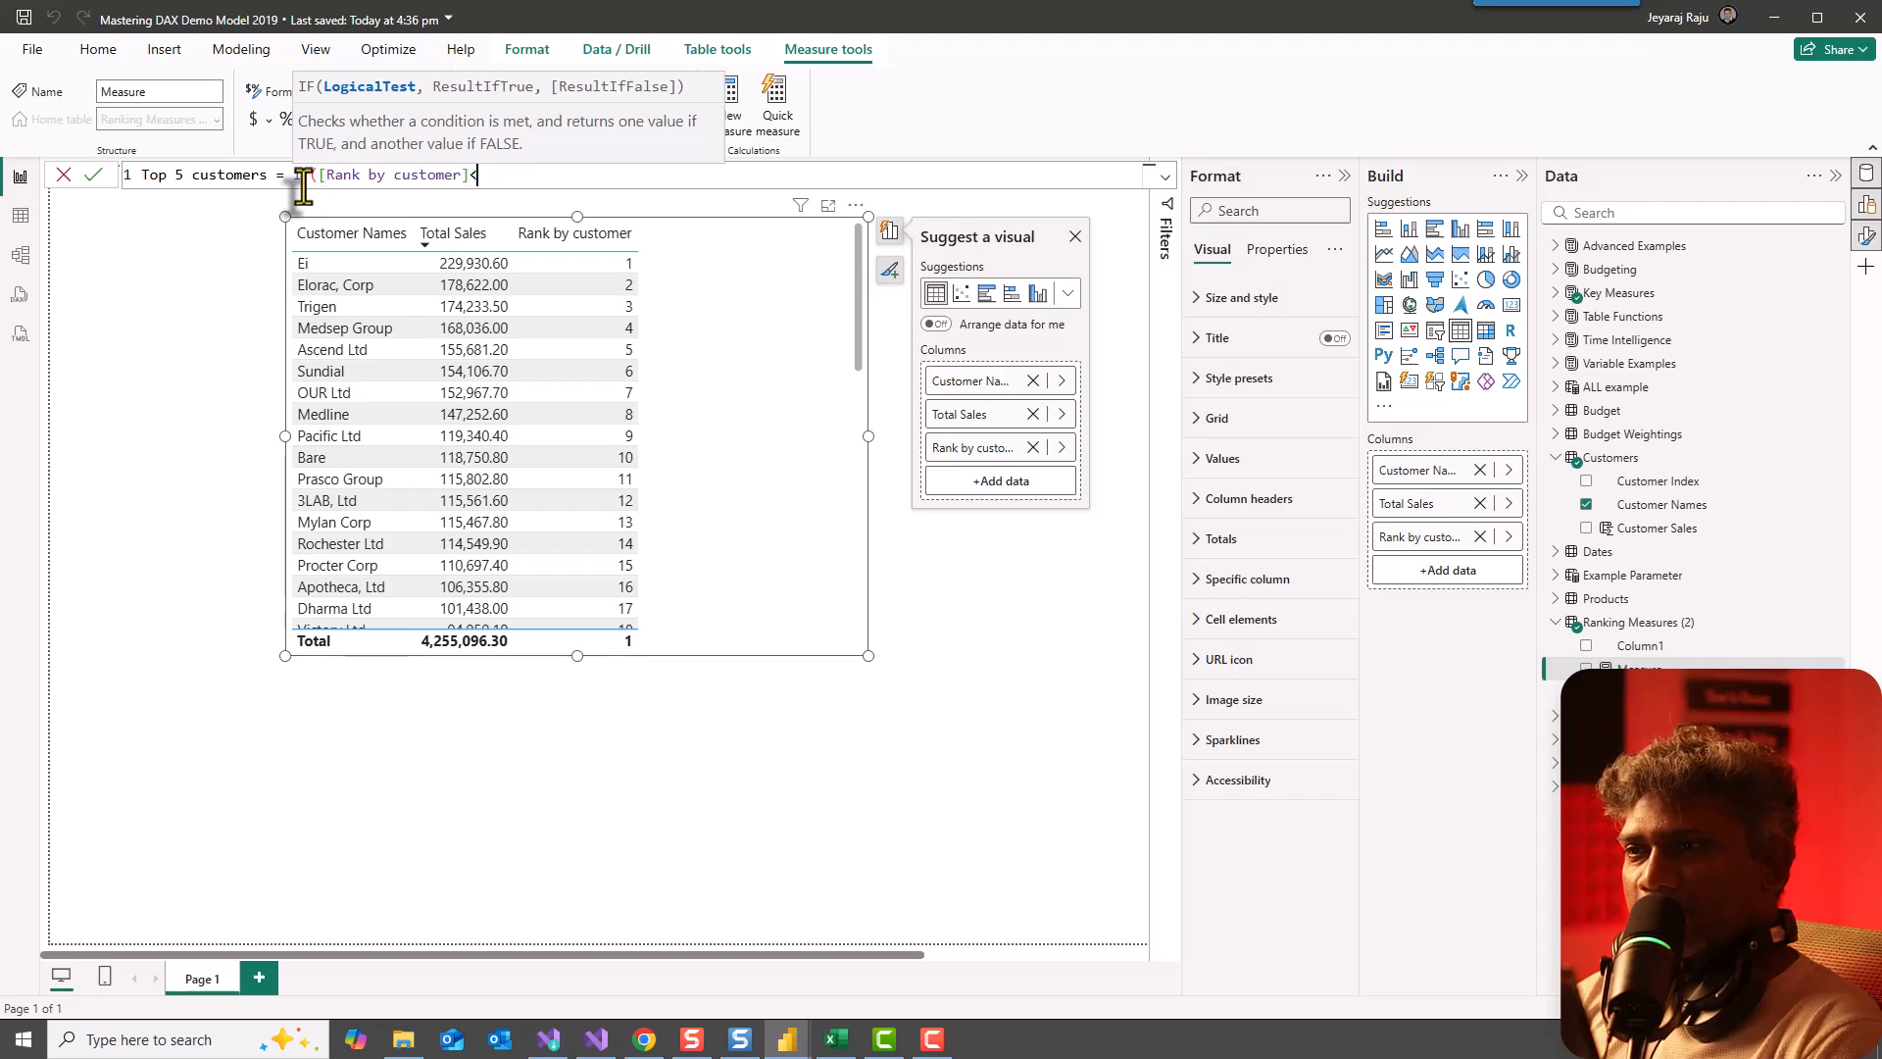
{"action": "type", "text": "=5"}
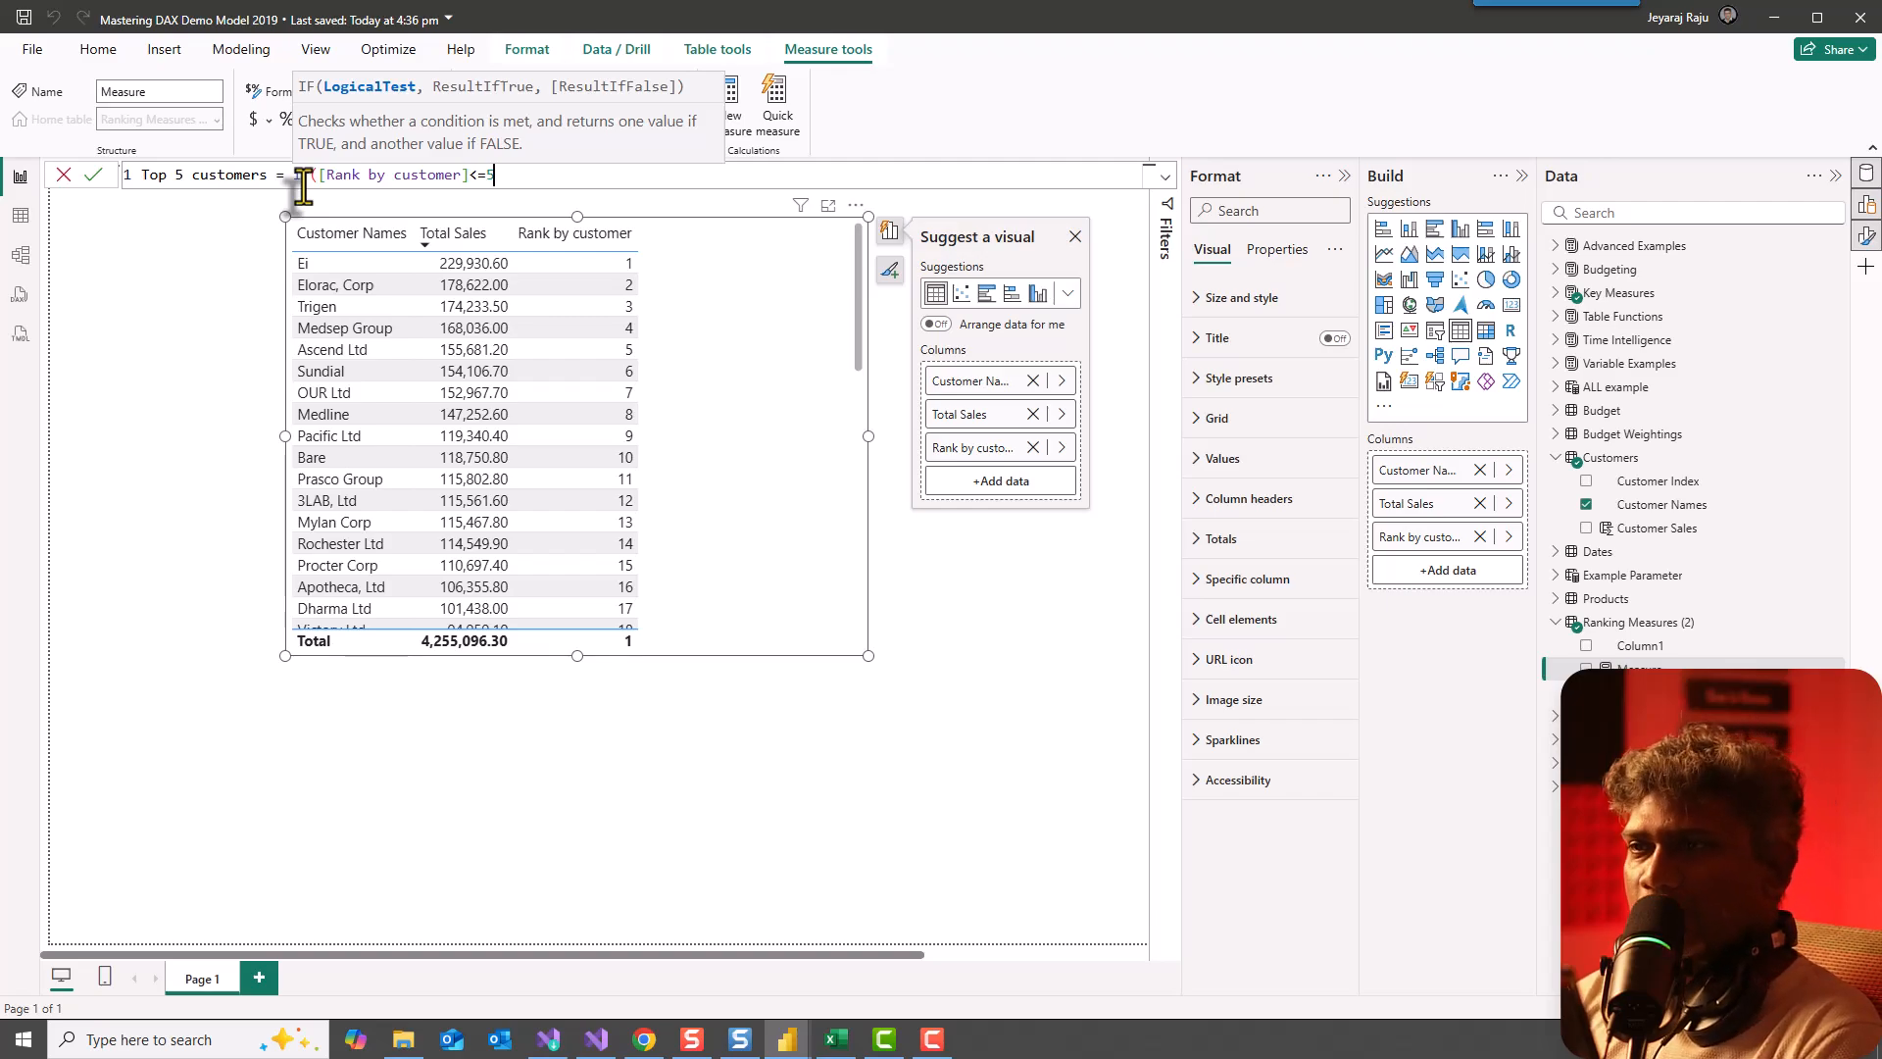
{"action": "type", "text": ","}
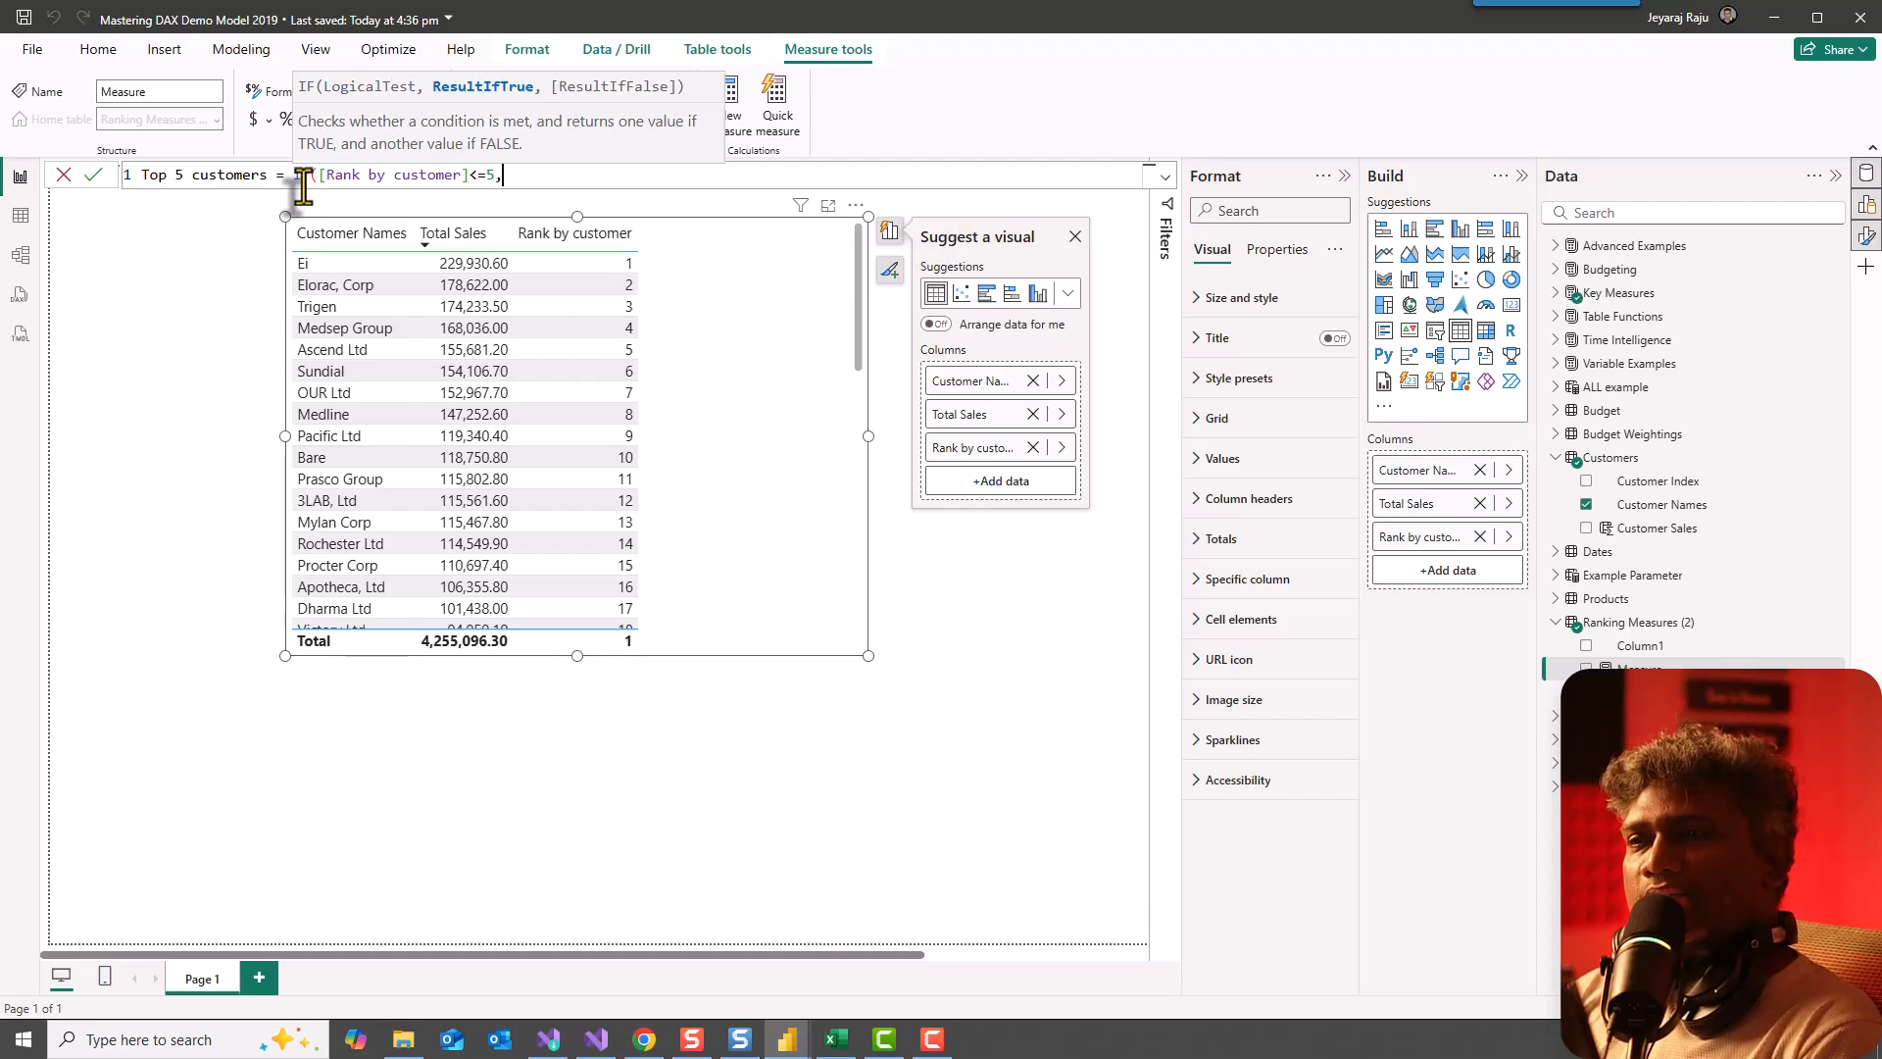
Add the [Total Sales] measure as the result-if-true argument of the Top 5 customers IF formula.
{"action": "type", "text": "tot"}
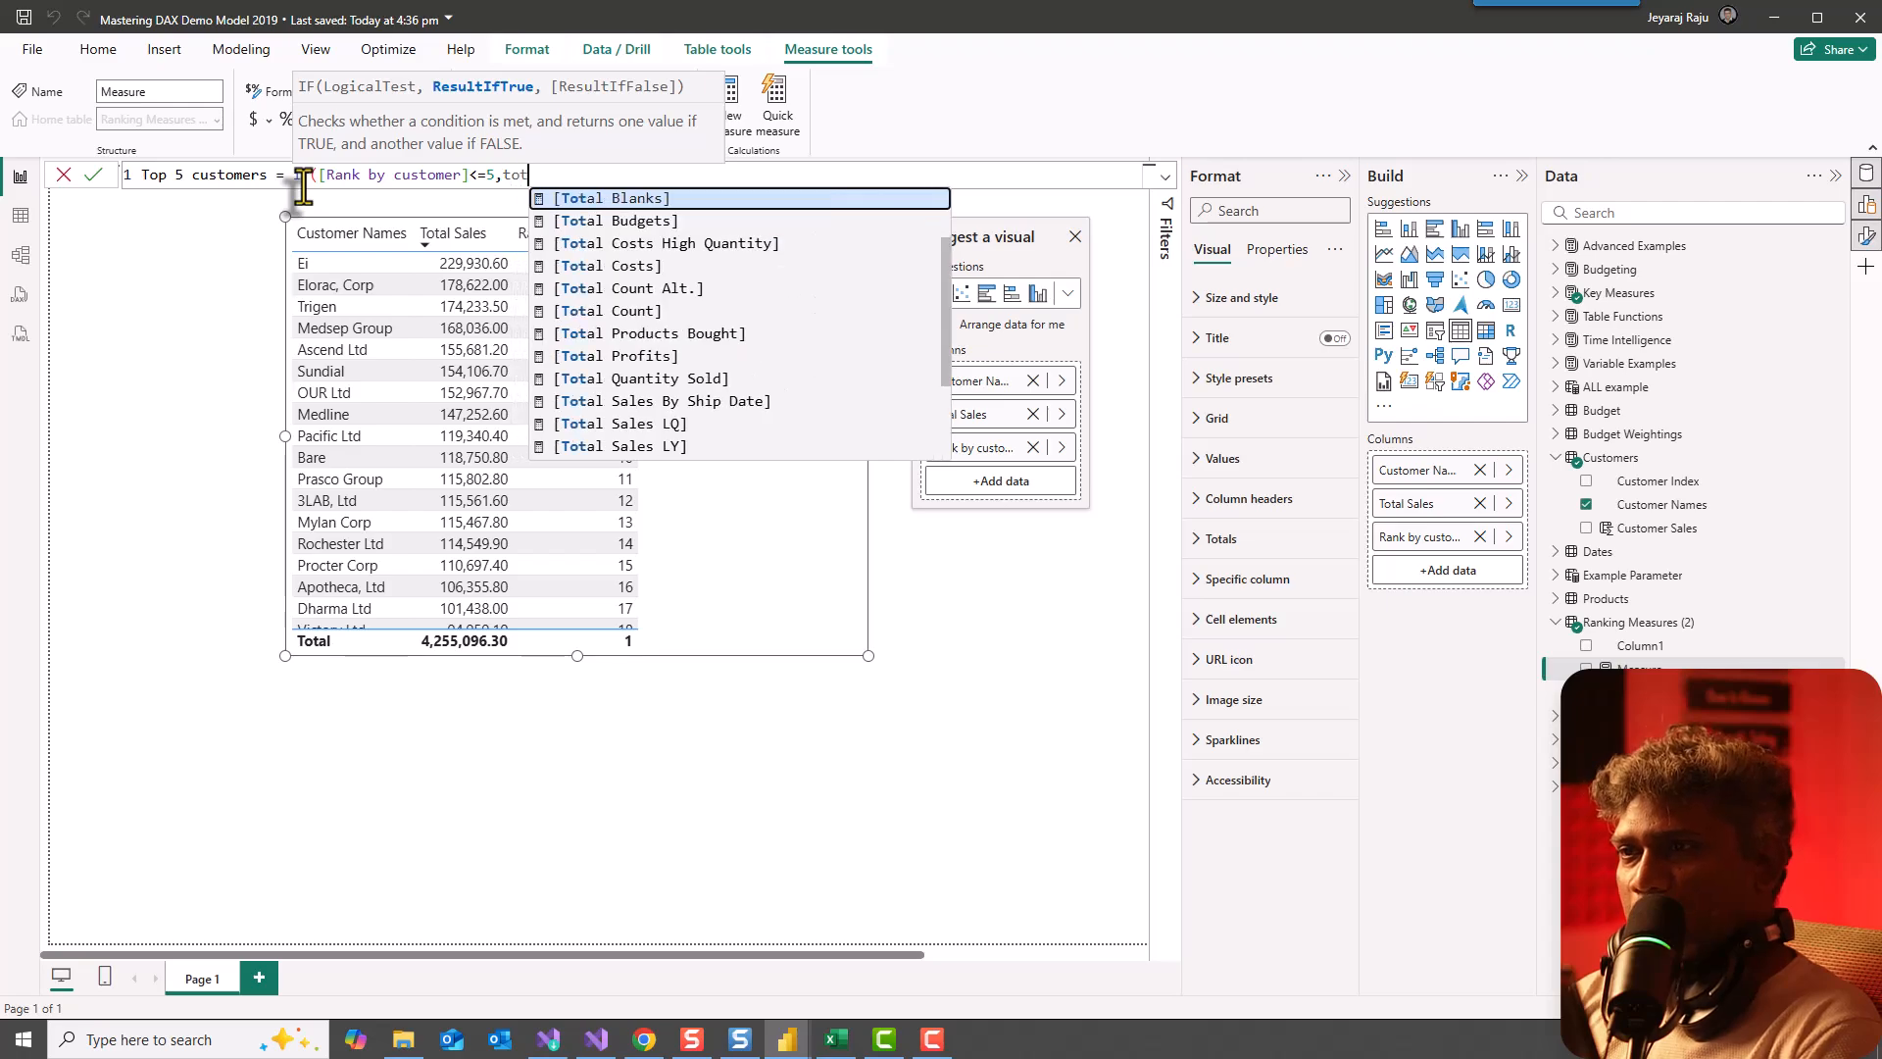
{"action": "type", "text": "al sal"}
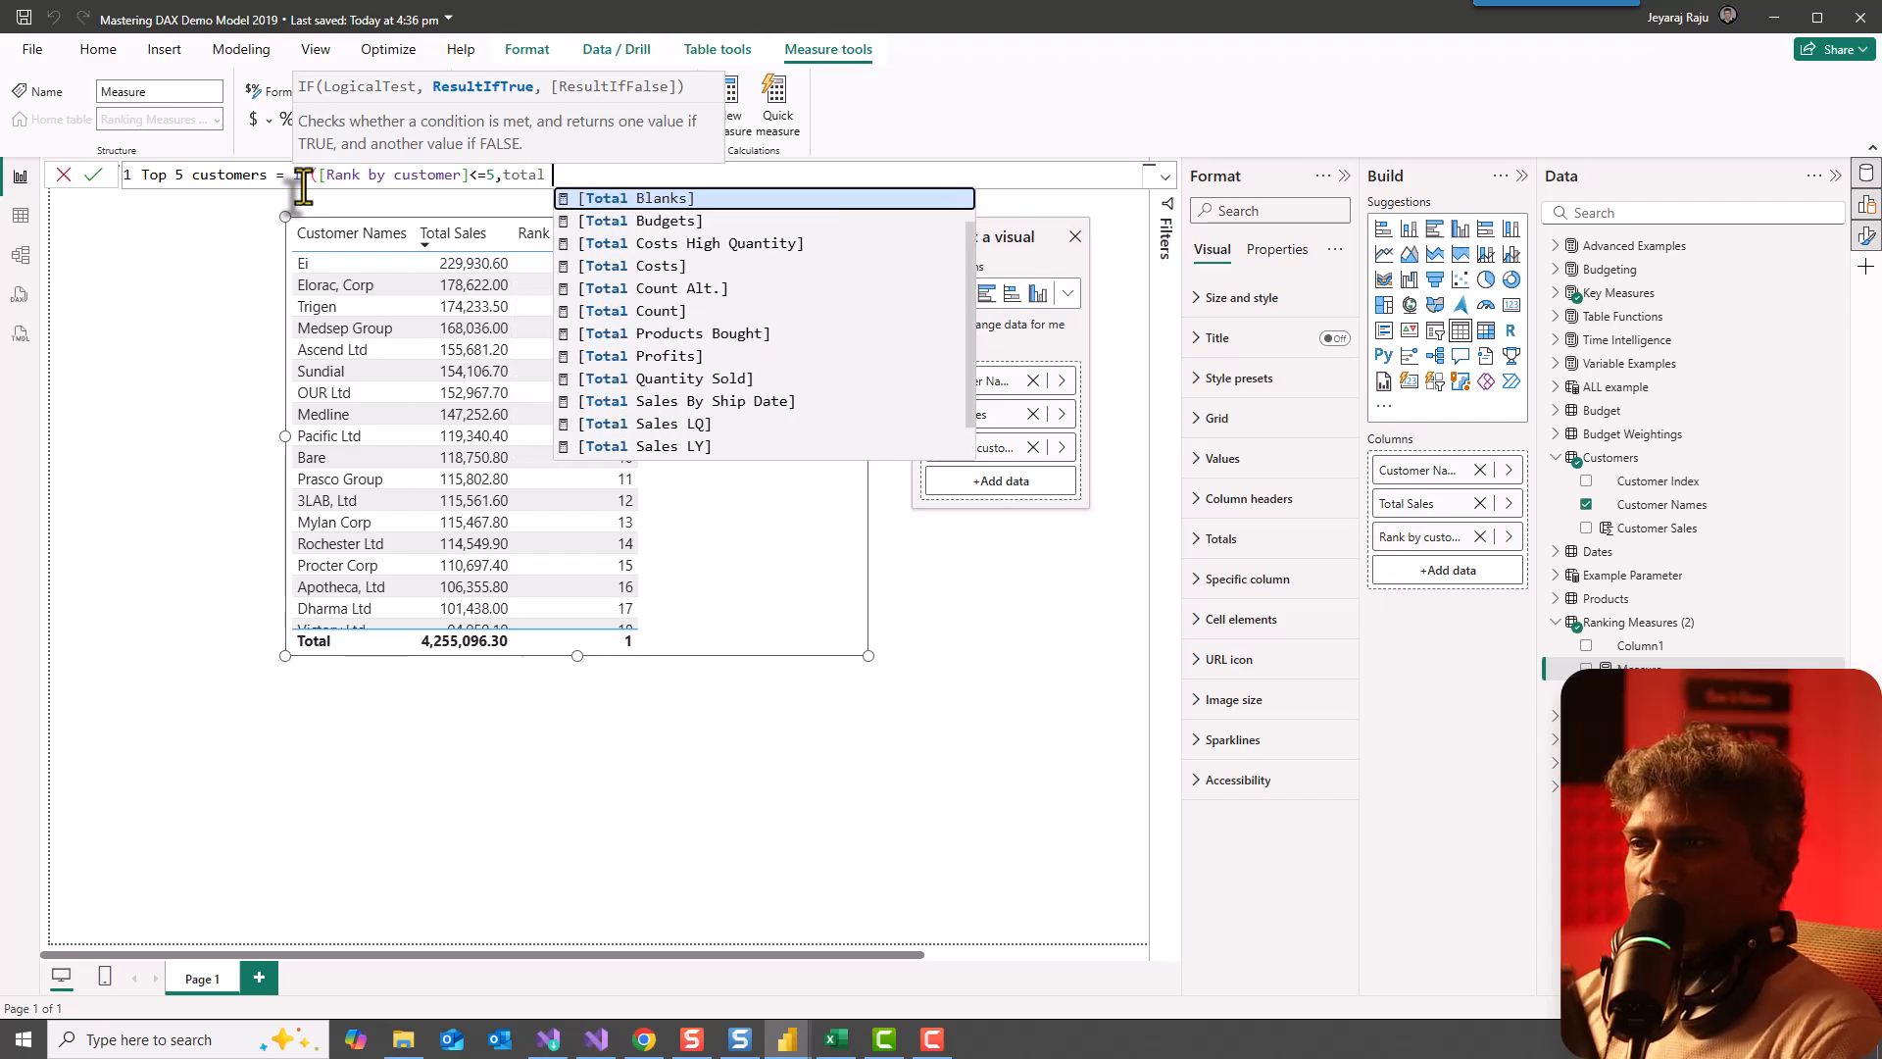
{"action": "key", "text": "Down"}
{"action": "key", "text": "Down"}
{"action": "key", "text": "Down"}
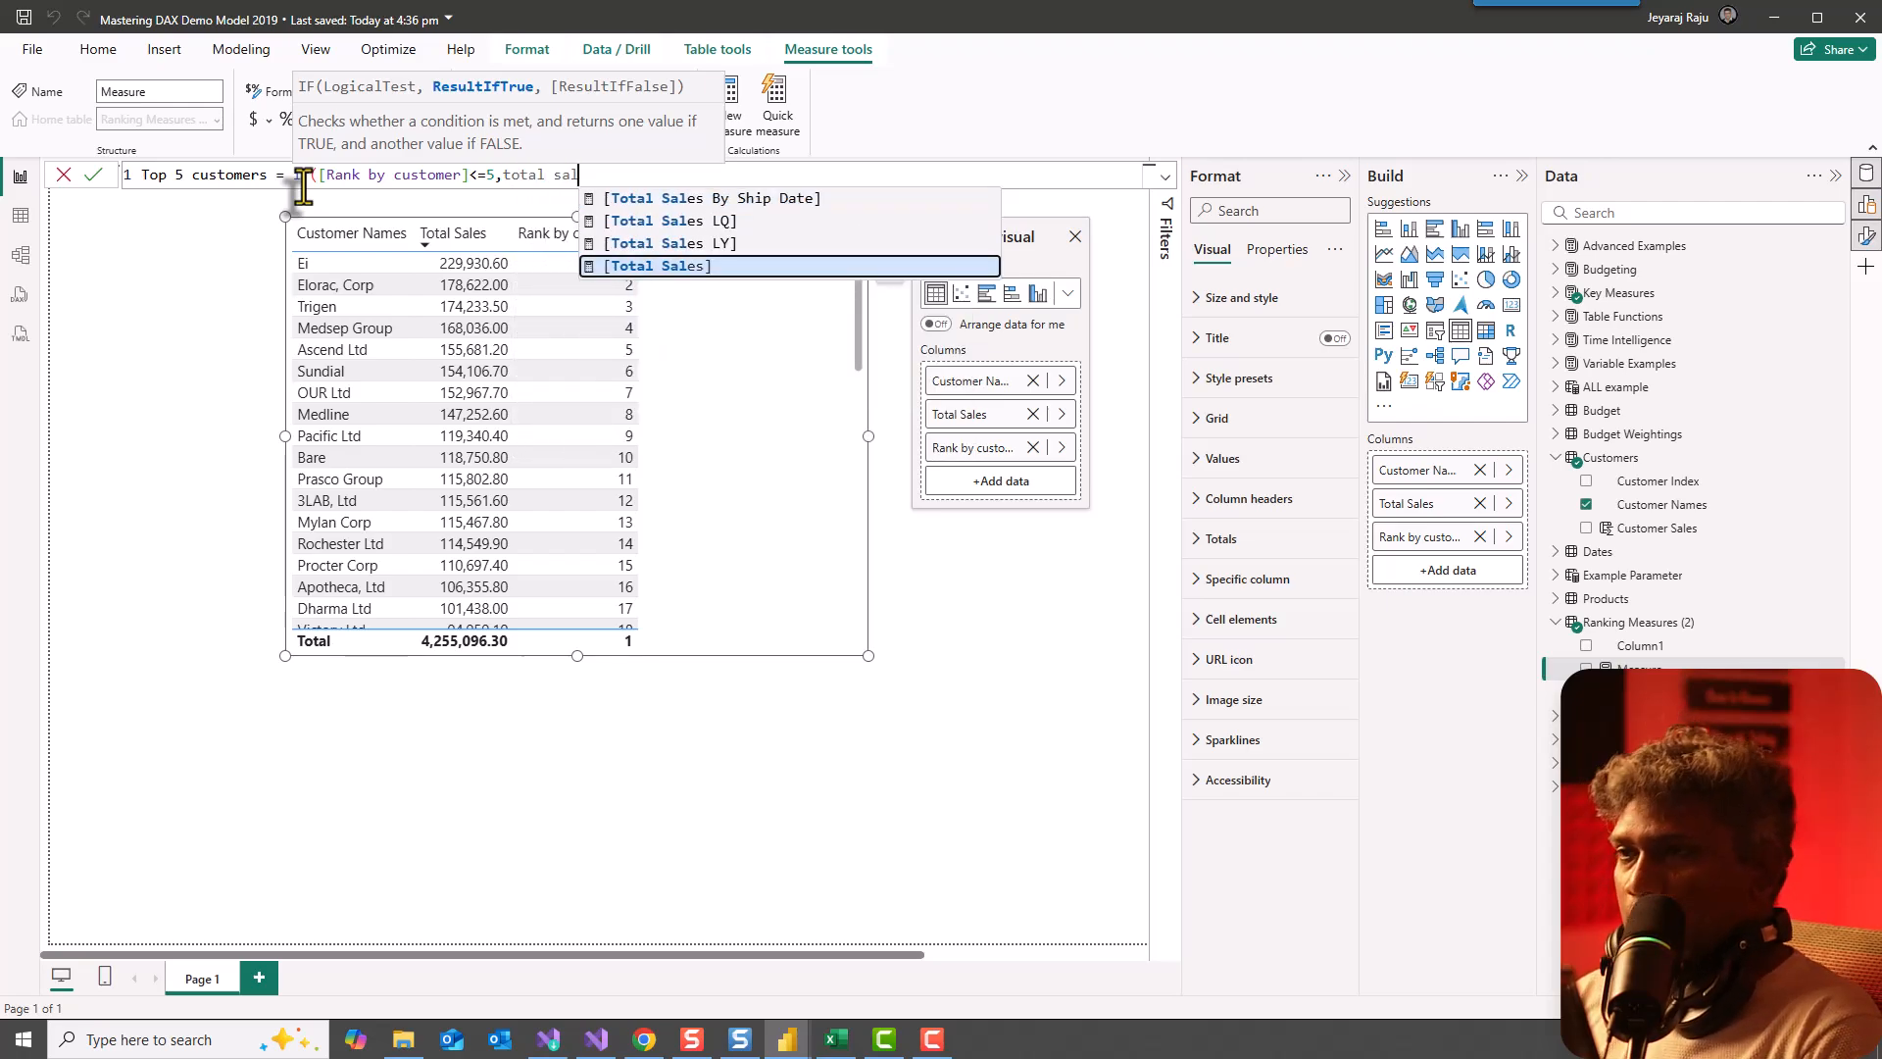
{"action": "key", "text": "Tab"}
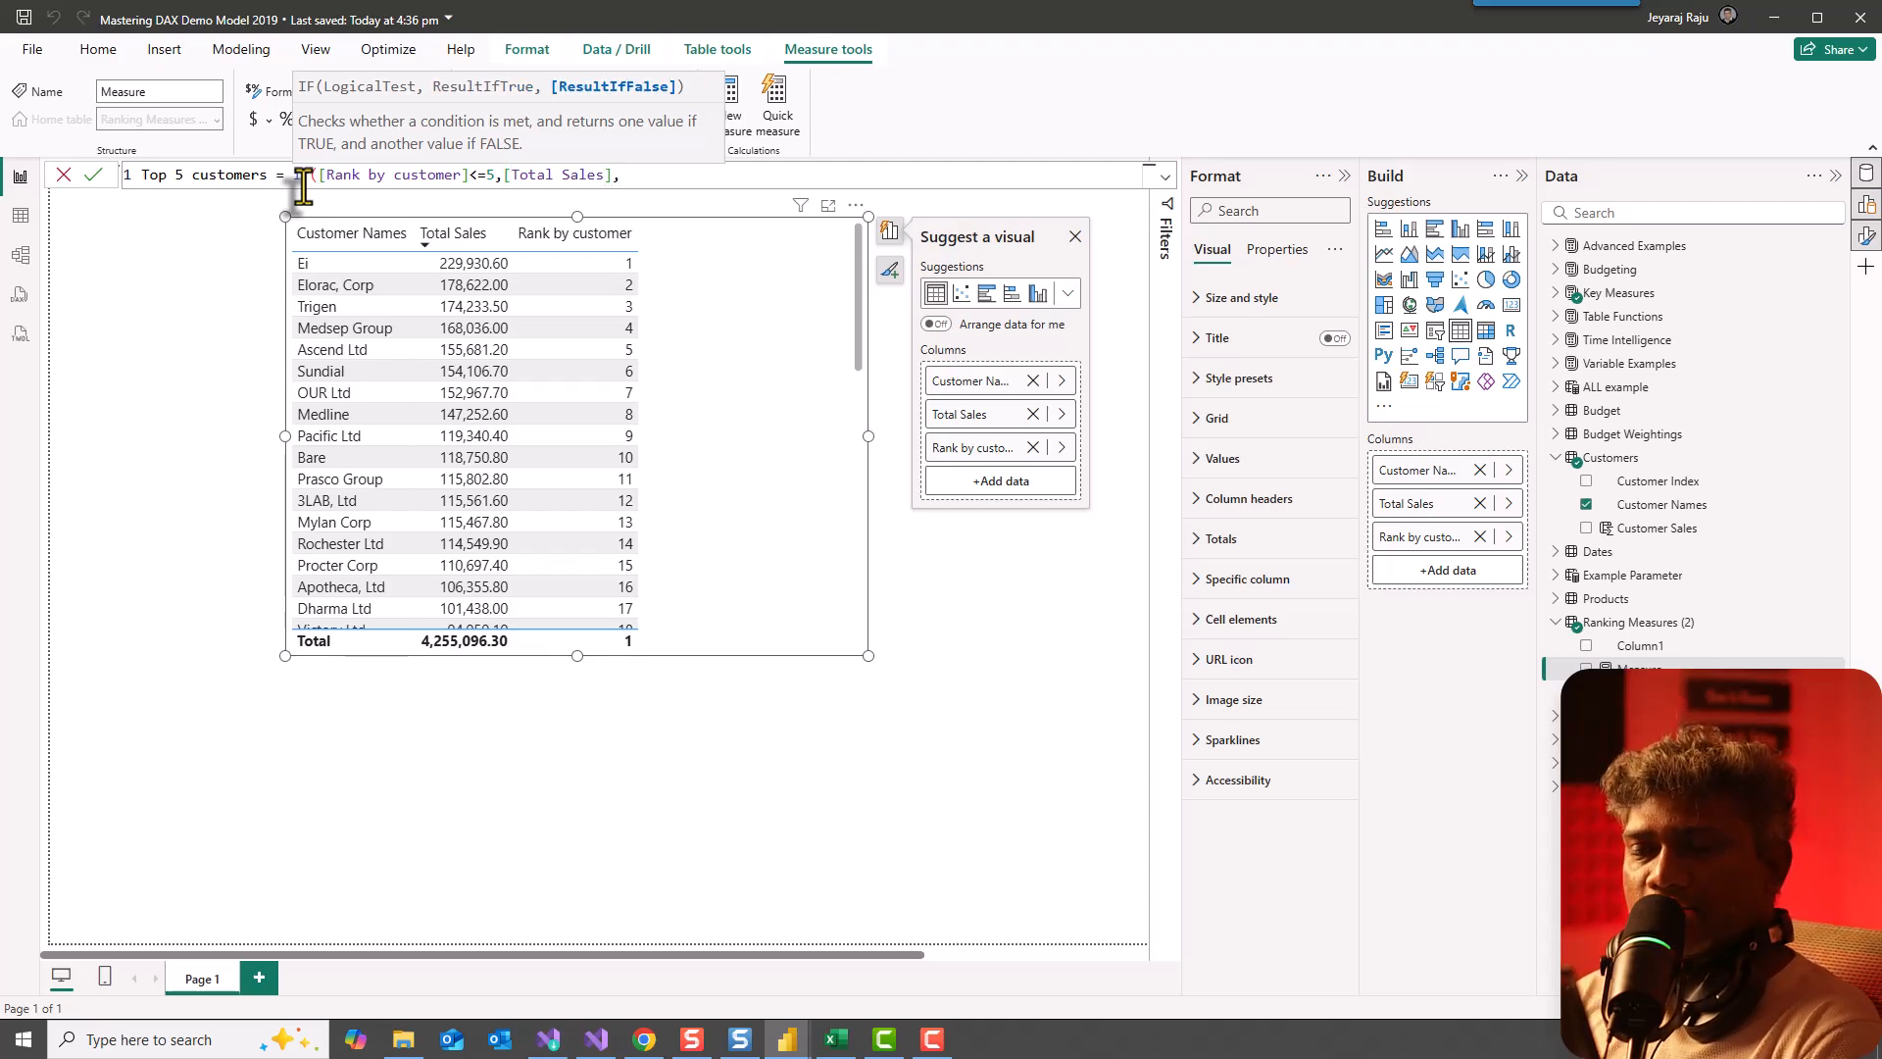
Complete the Top 5 customers formula with BLANK() as the result-if-false argument and commit the measure.
{"action": "type", "text": "bla"}
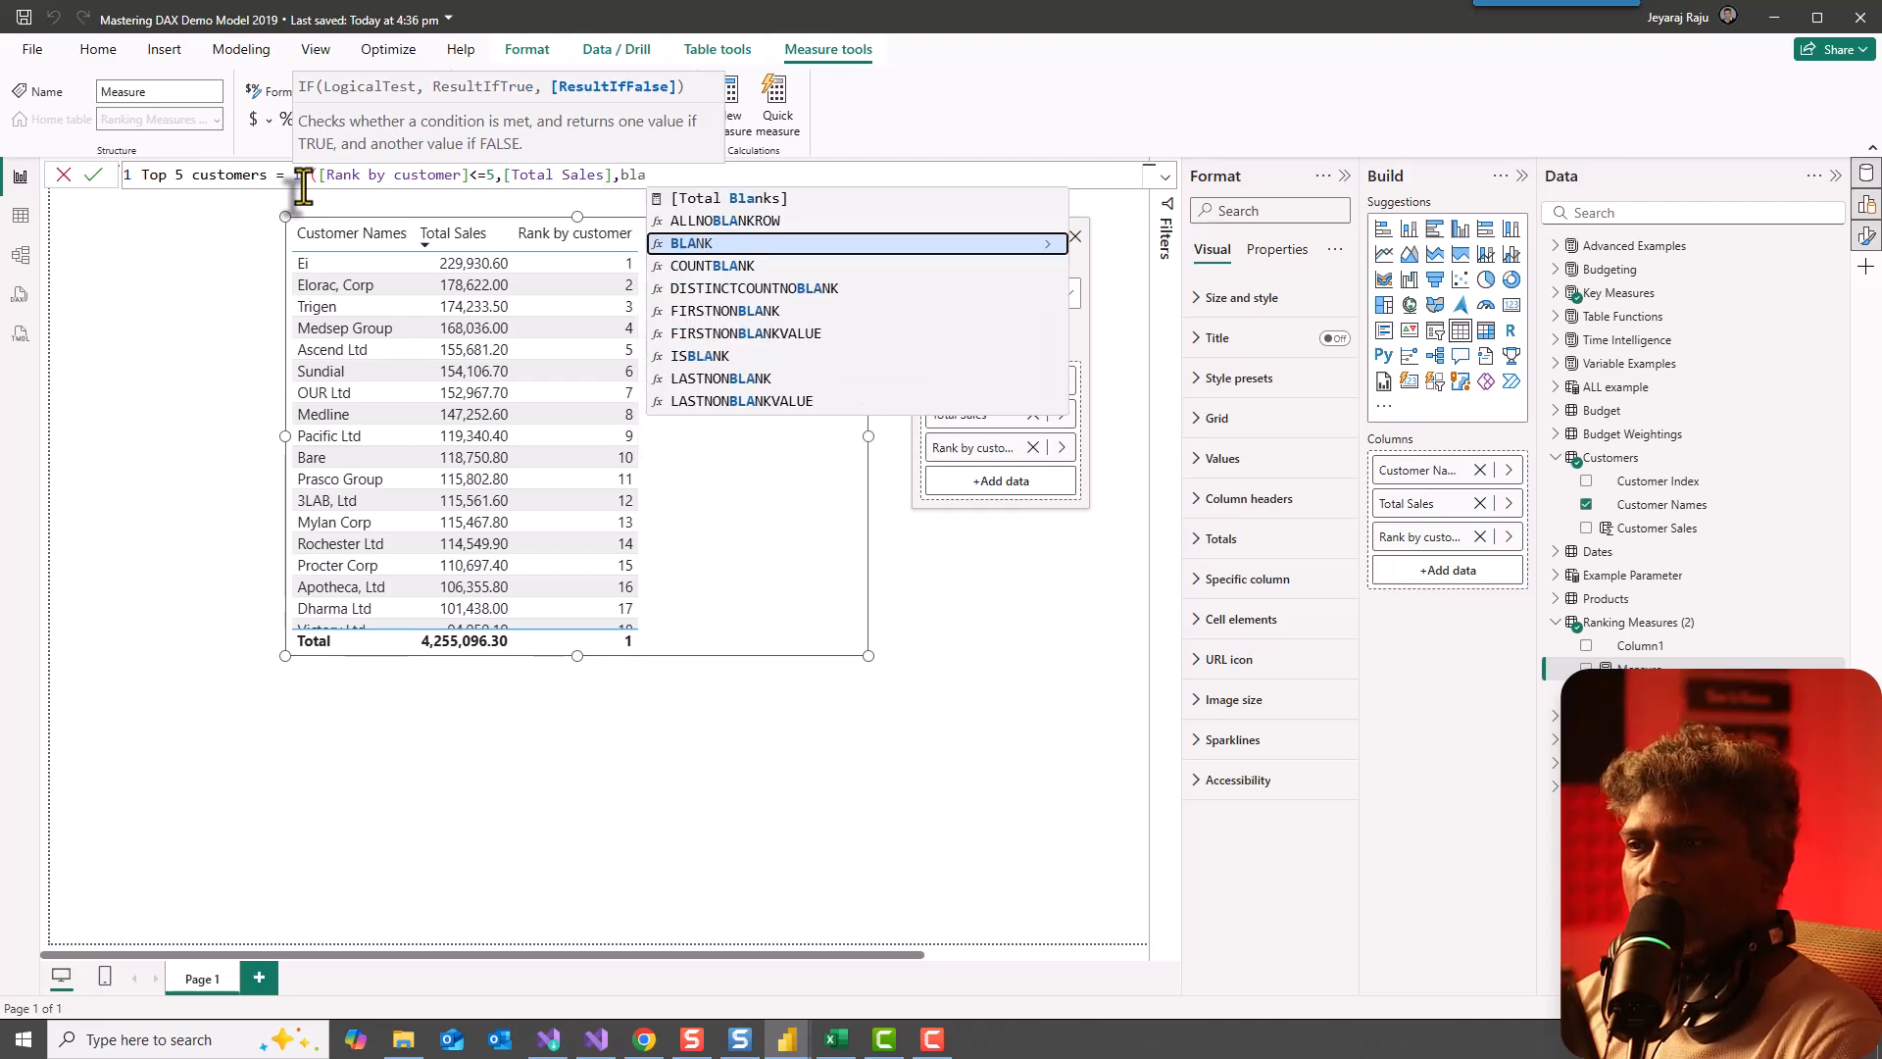
{"action": "key", "text": "Tab"}
{"action": "type", "text": "))"}
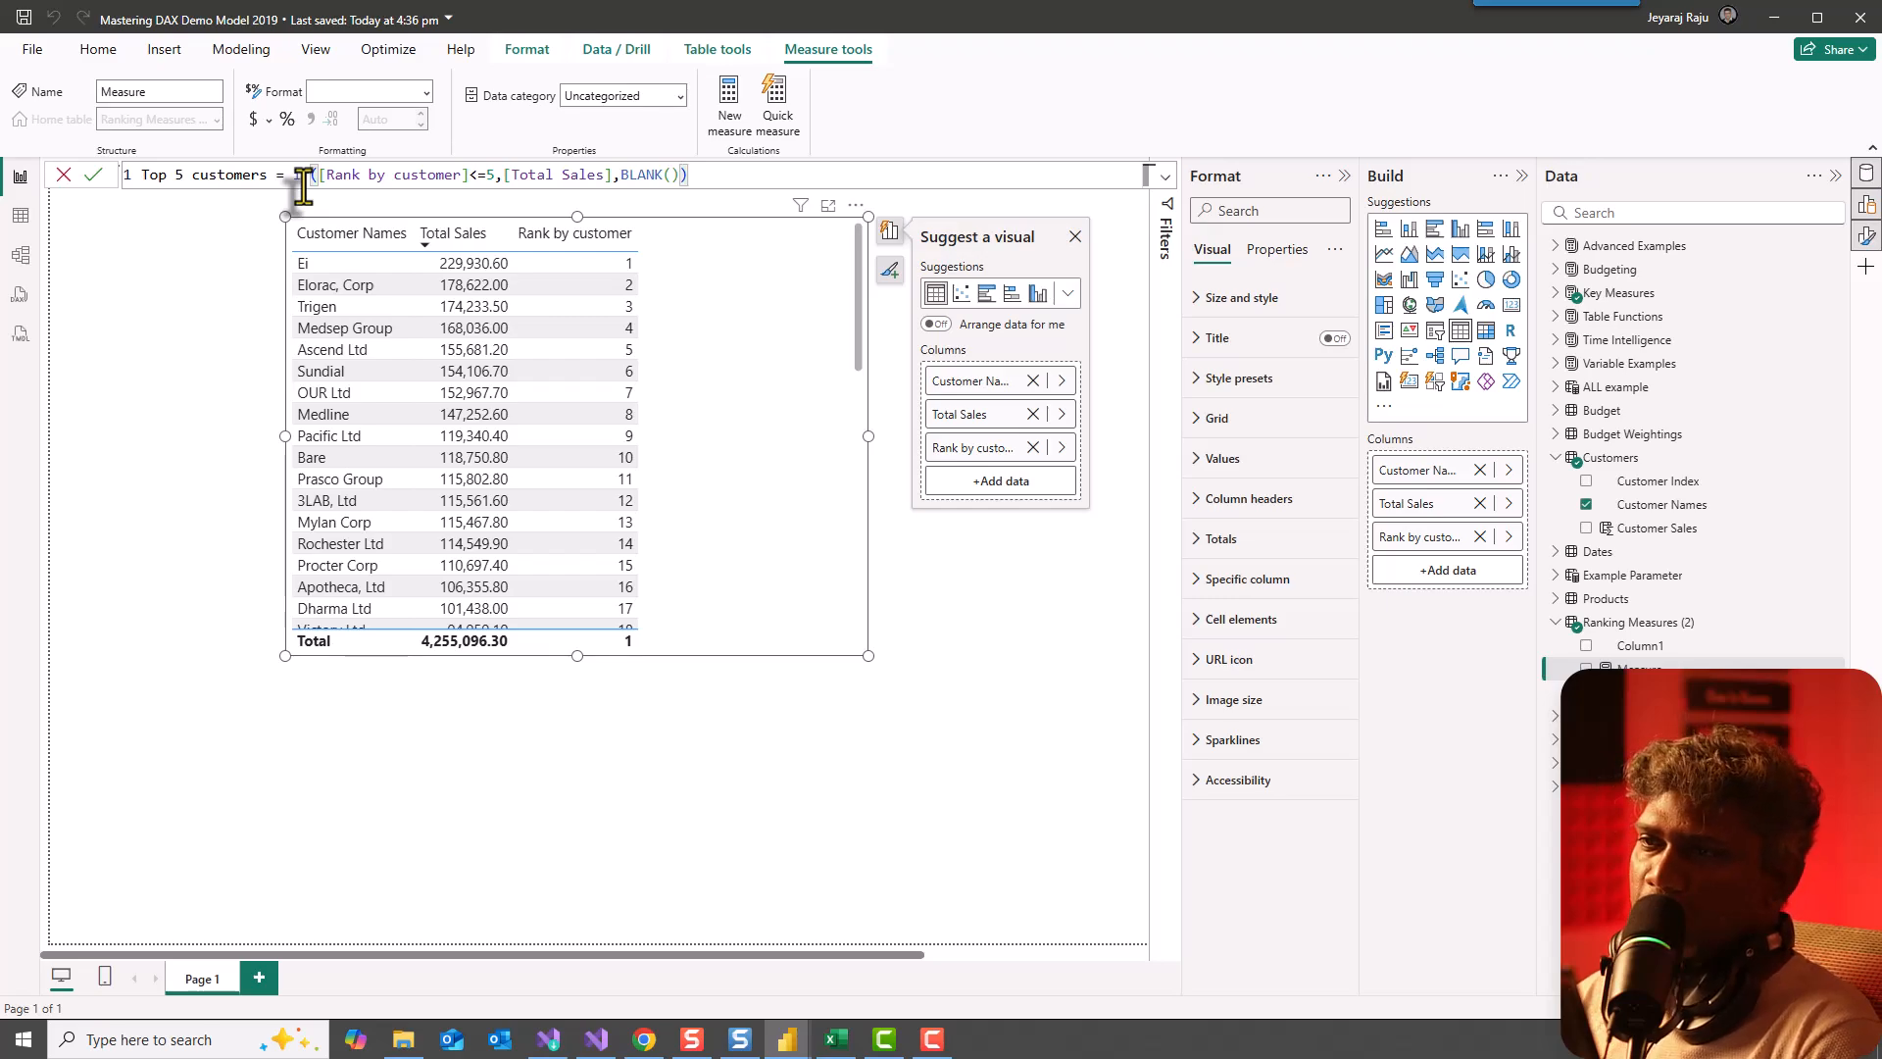
{"action": "key", "text": "Return"}
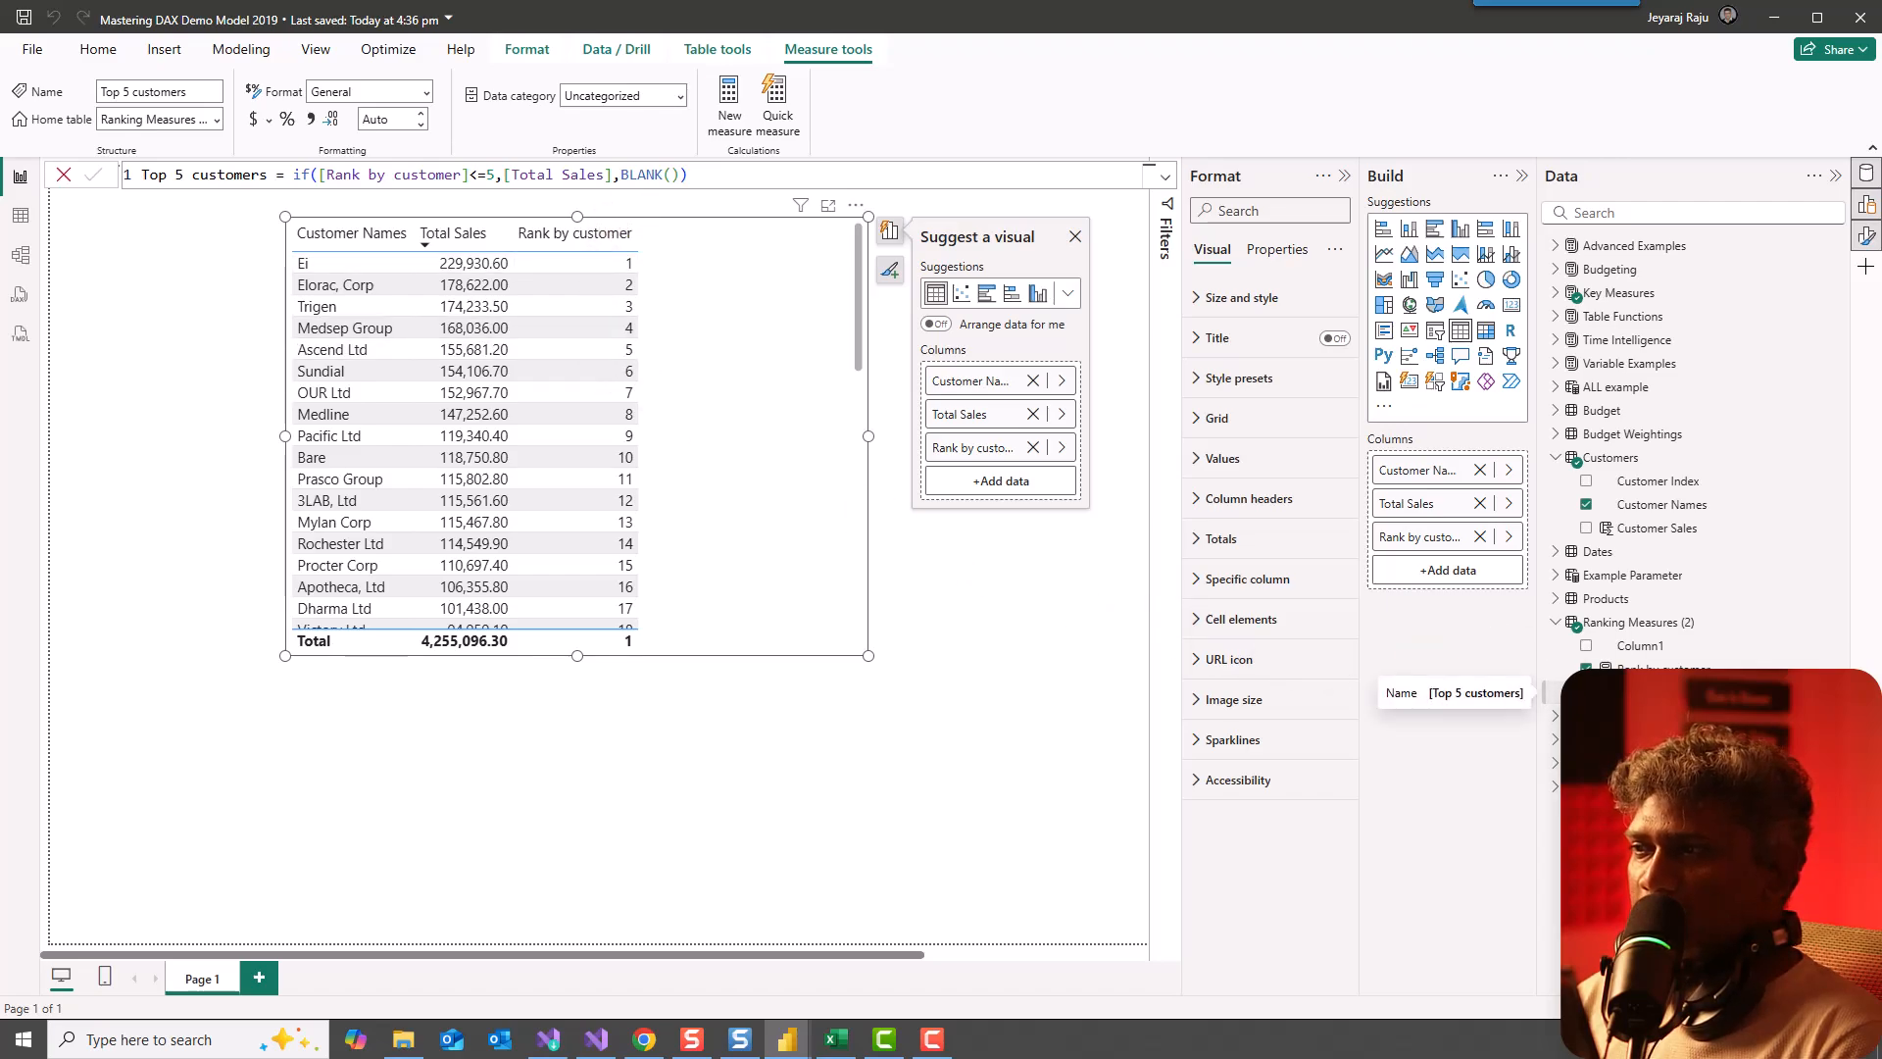
Add the Top 5 customers measure to the customer table visual and move the table to the left edge of the page.
{"action": "left_click_drag", "start_coordinate": [721, 351], "coordinate": [717, 356]}
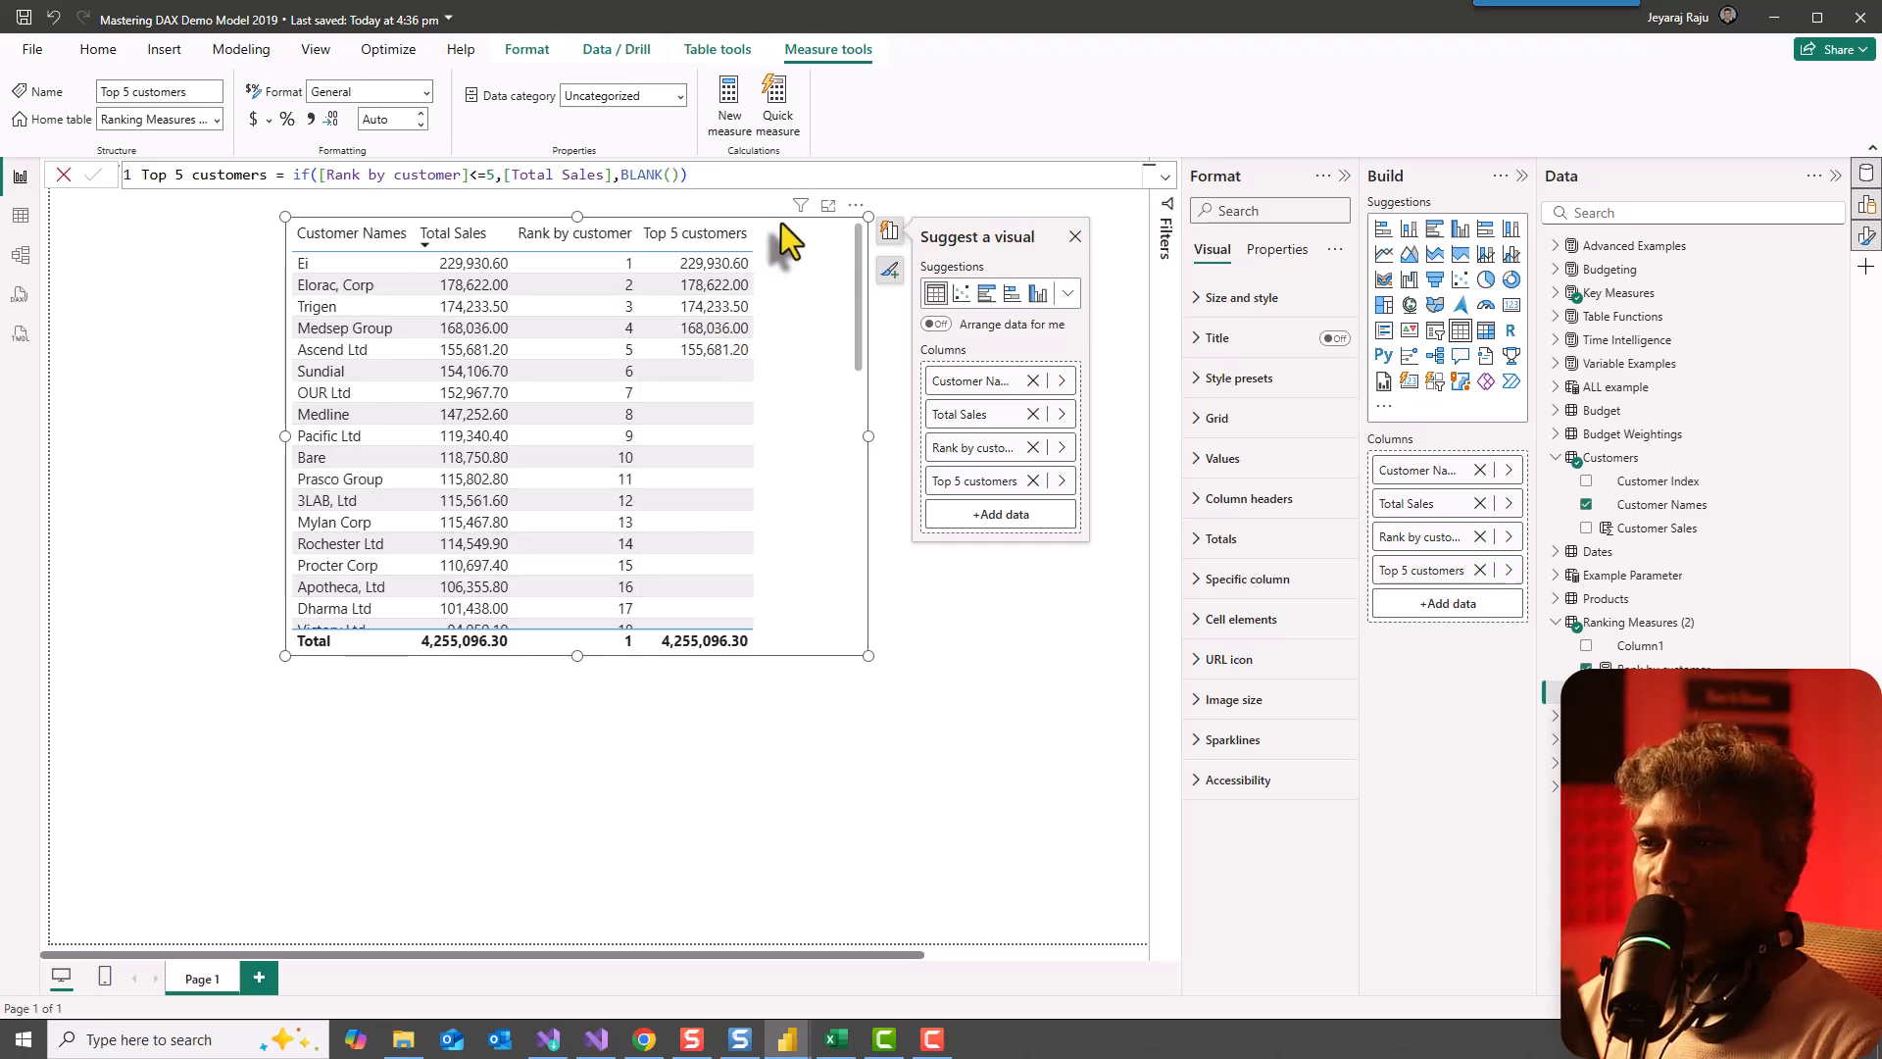
{"action": "left_click_drag", "start_coordinate": [781, 222], "coordinate": [597, 239]}
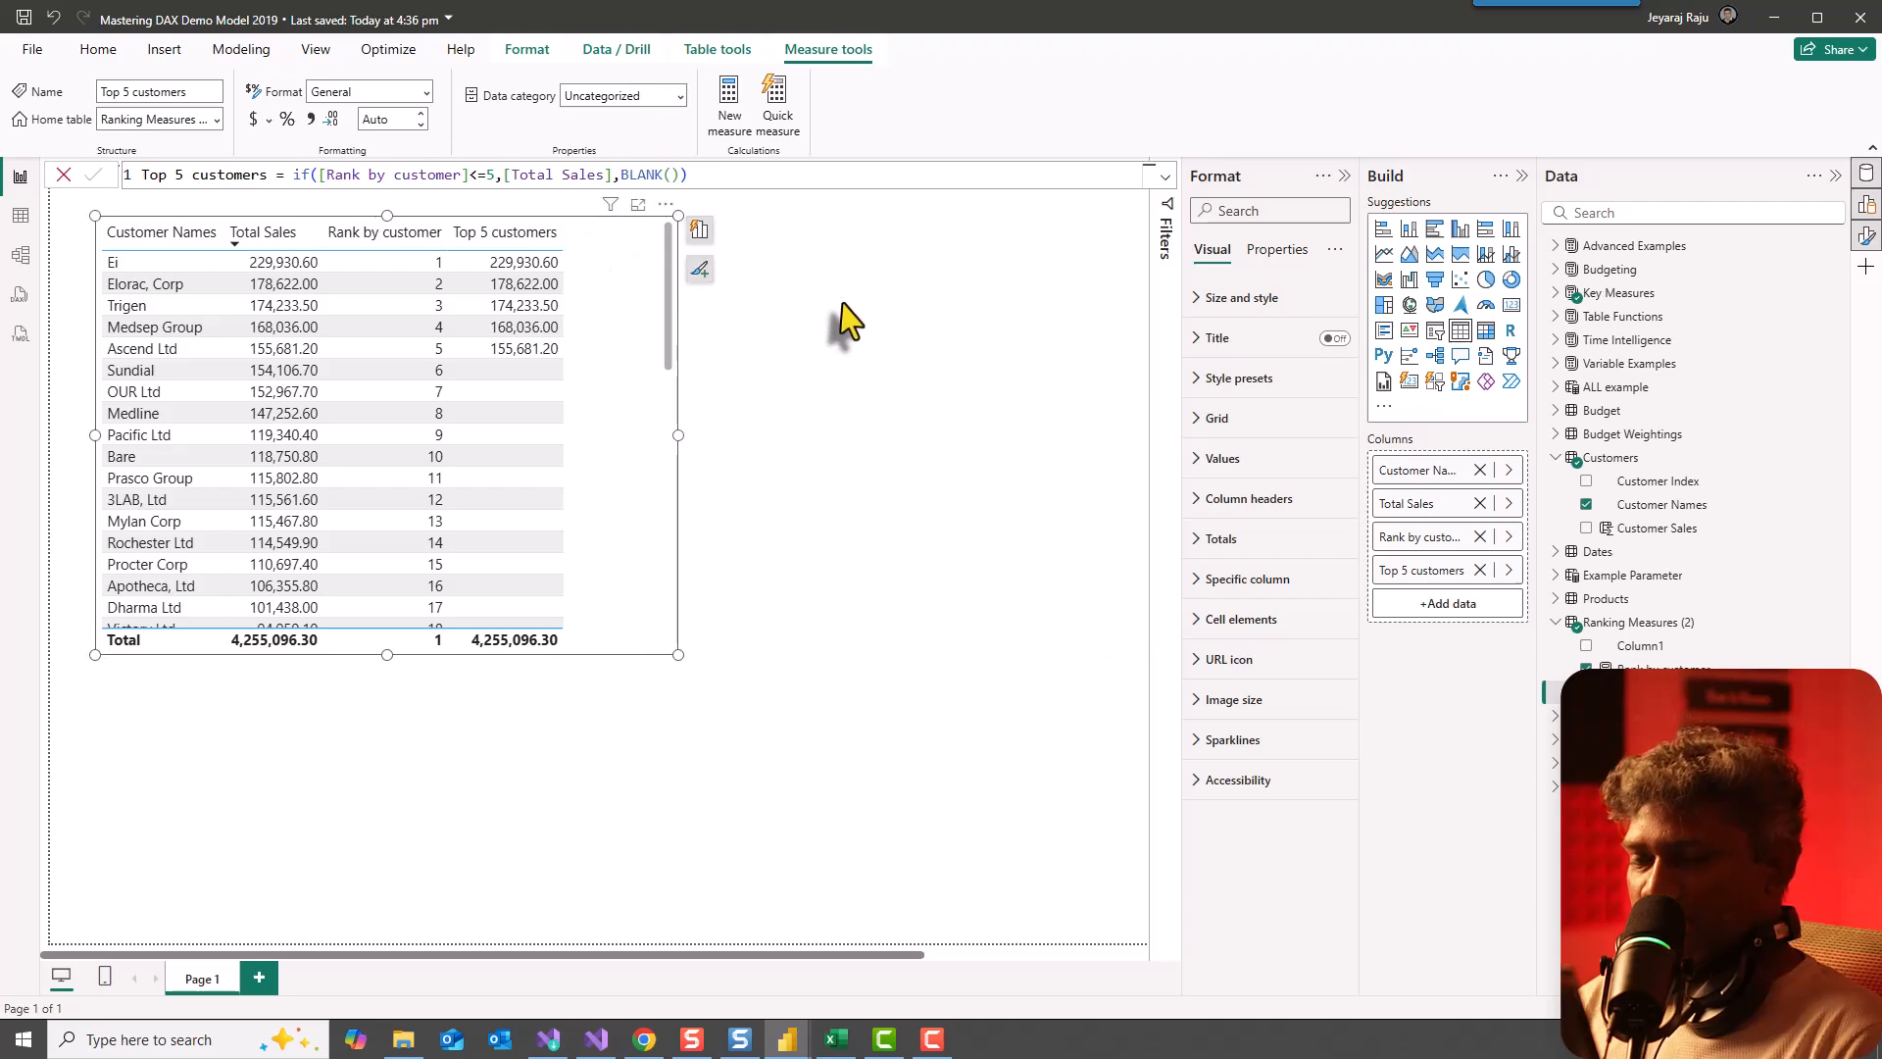
{"action": "left_click", "coordinate": [839, 341]}
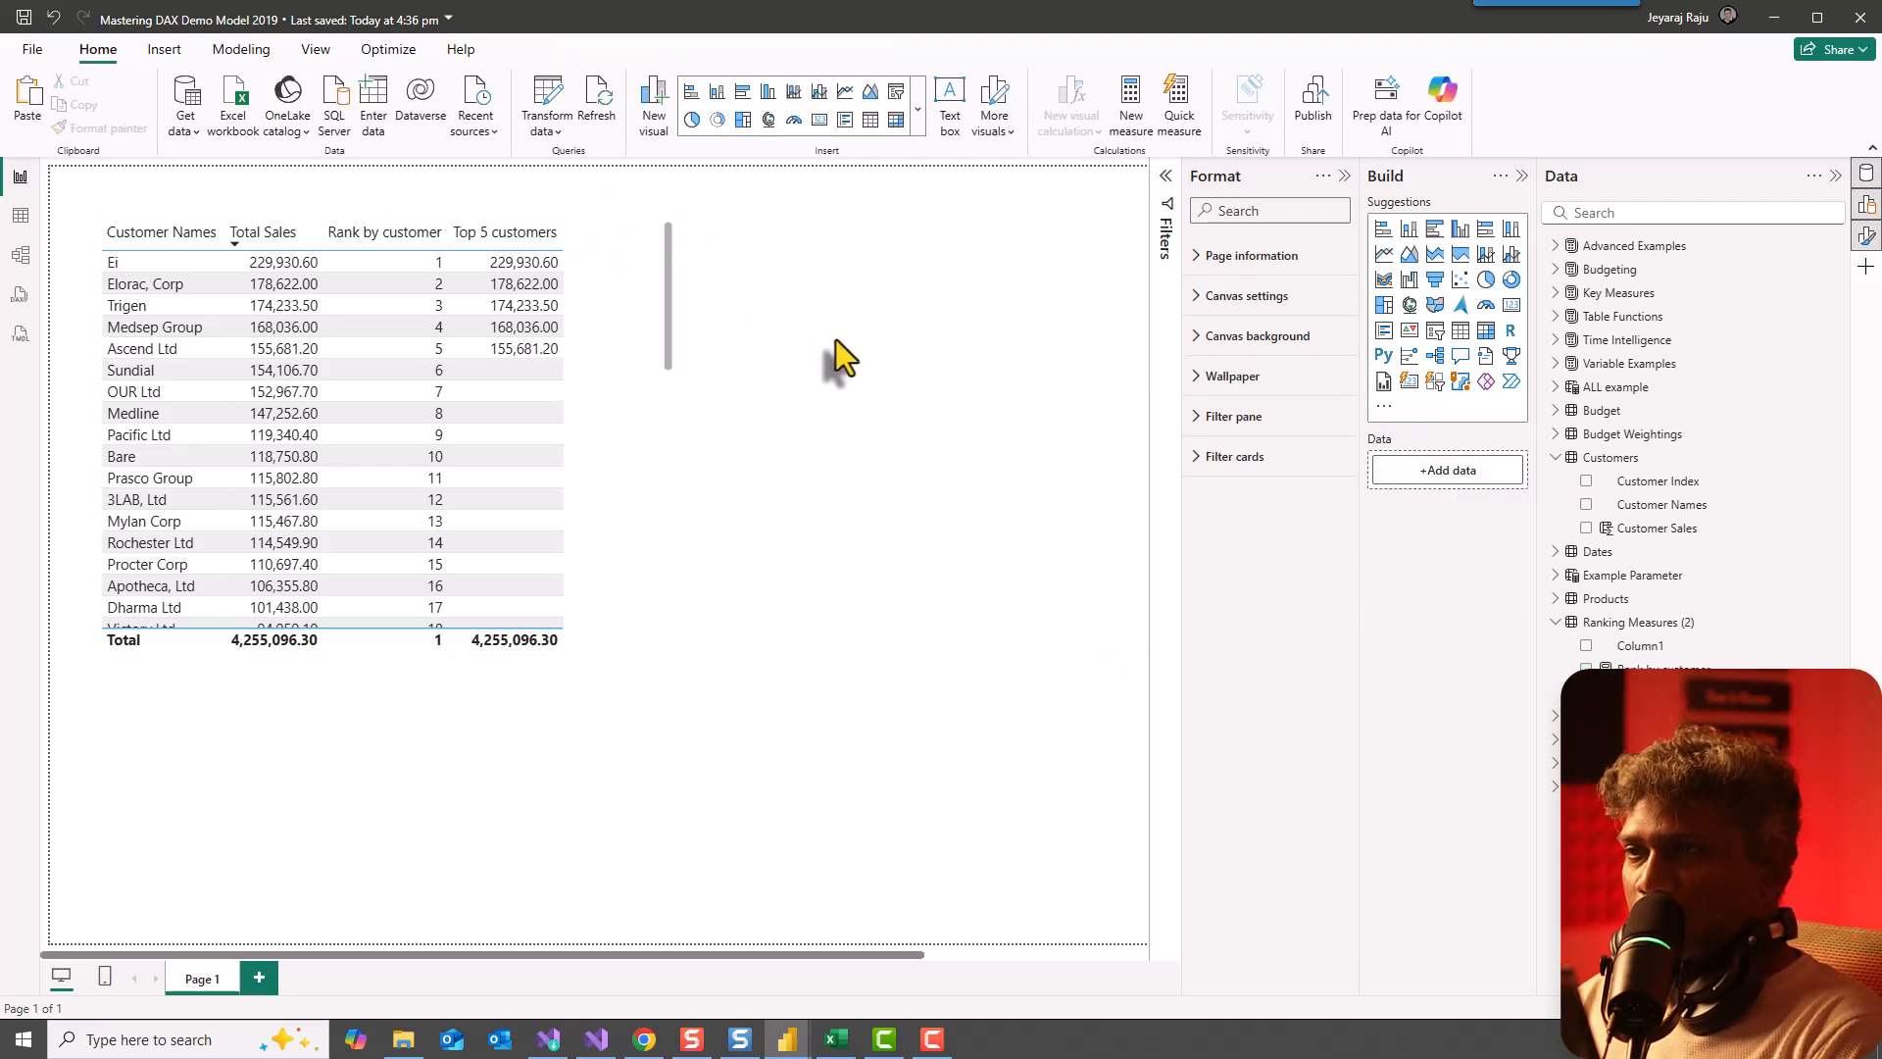
Duplicate the customer table visual, place the copy beside the original, and collapse the Format and Build panes.
{"action": "left_click", "coordinate": [421, 236]}
{"action": "left_click_drag", "start_coordinate": [126, 232], "coordinate": [693, 252]}
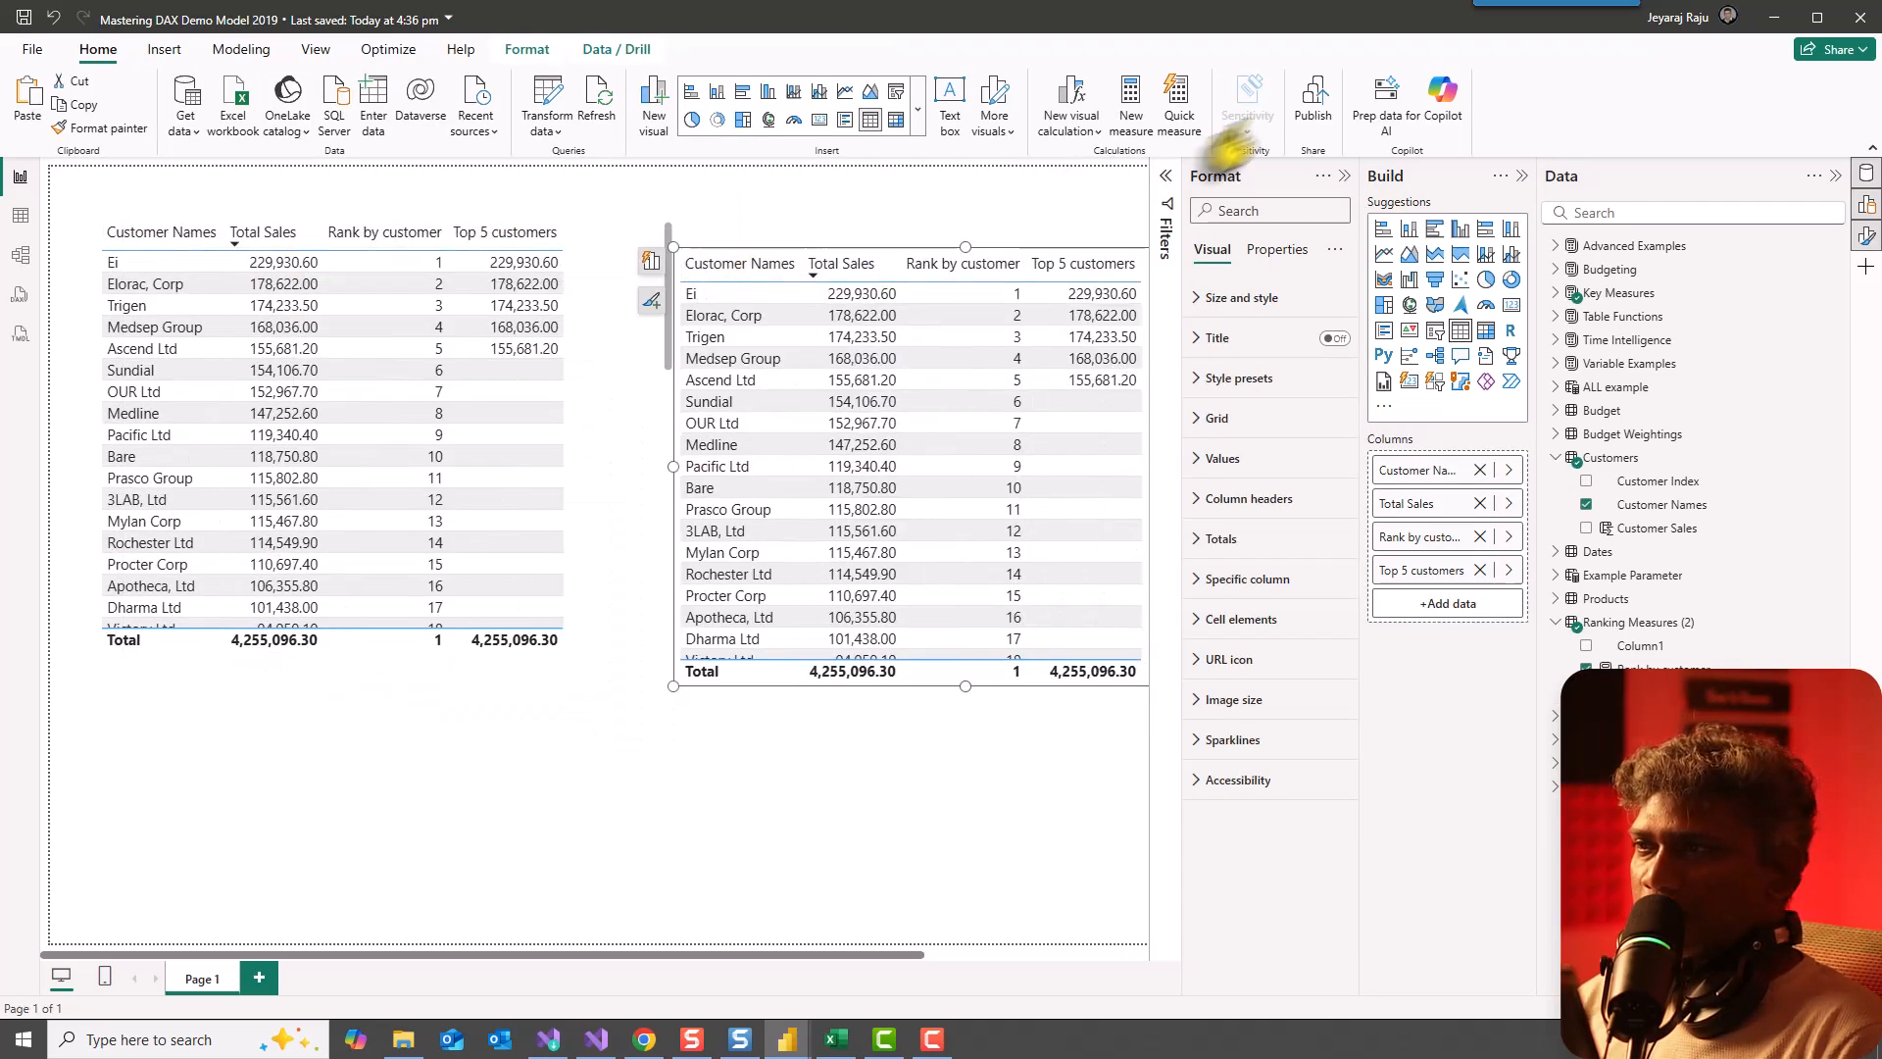
{"action": "left_click", "coordinate": [1344, 175]}
{"action": "left_click", "coordinate": [1522, 175]}
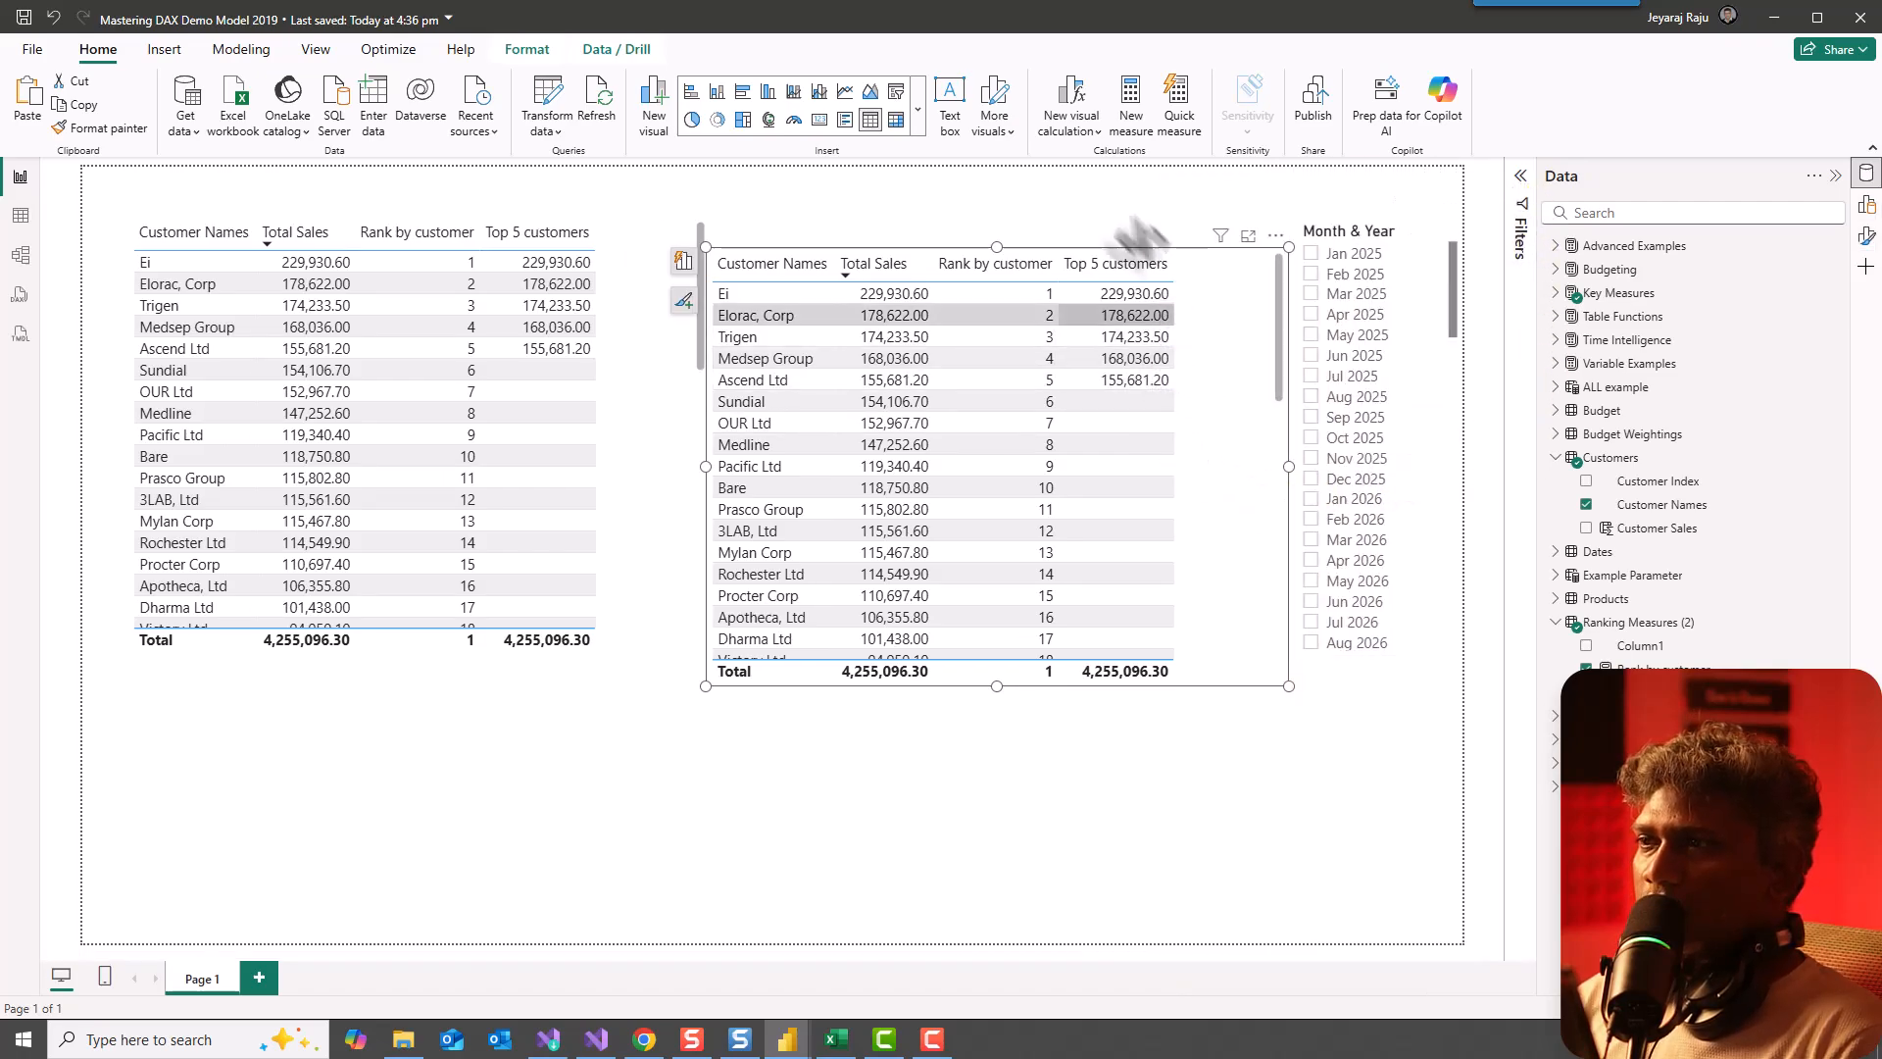
Convert the copied table into a clustered bar chart and remove Total Sales and Rank by customer from its X-axis.
{"action": "left_click", "coordinate": [742, 90]}
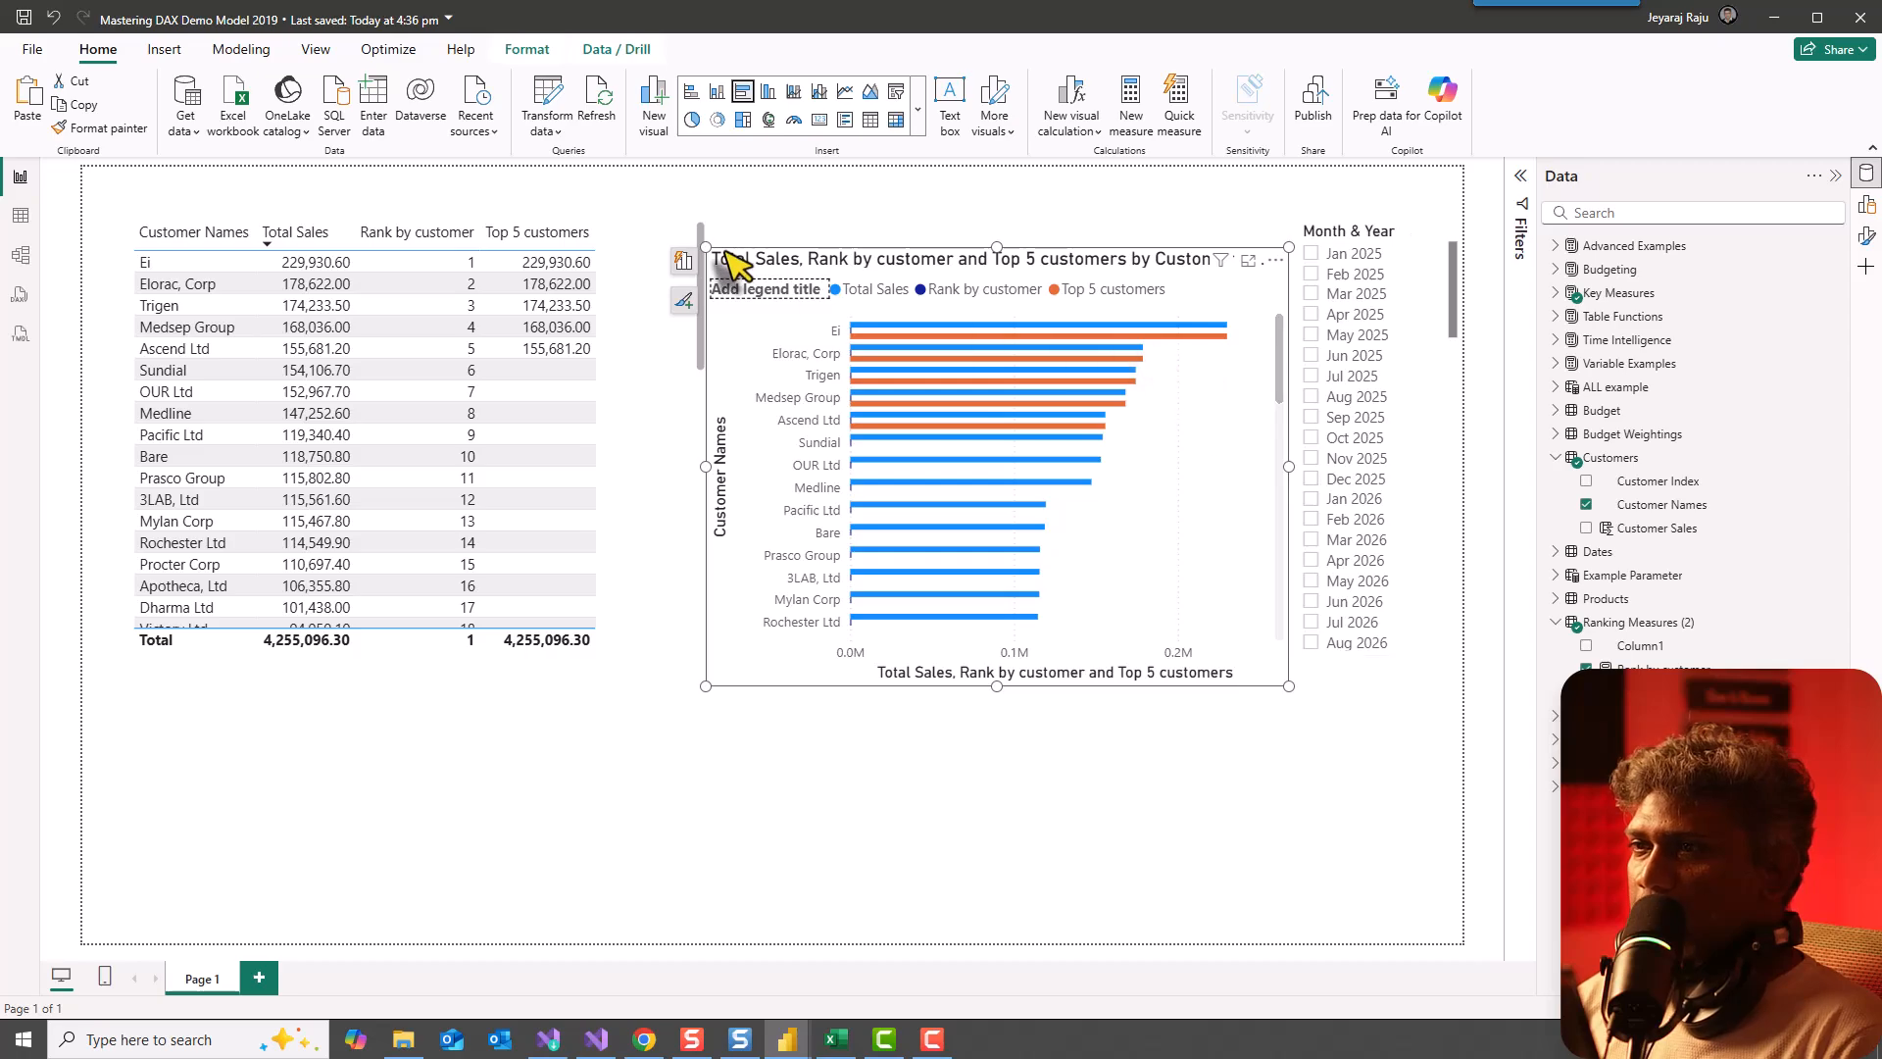
{"action": "left_click", "coordinate": [684, 262]}
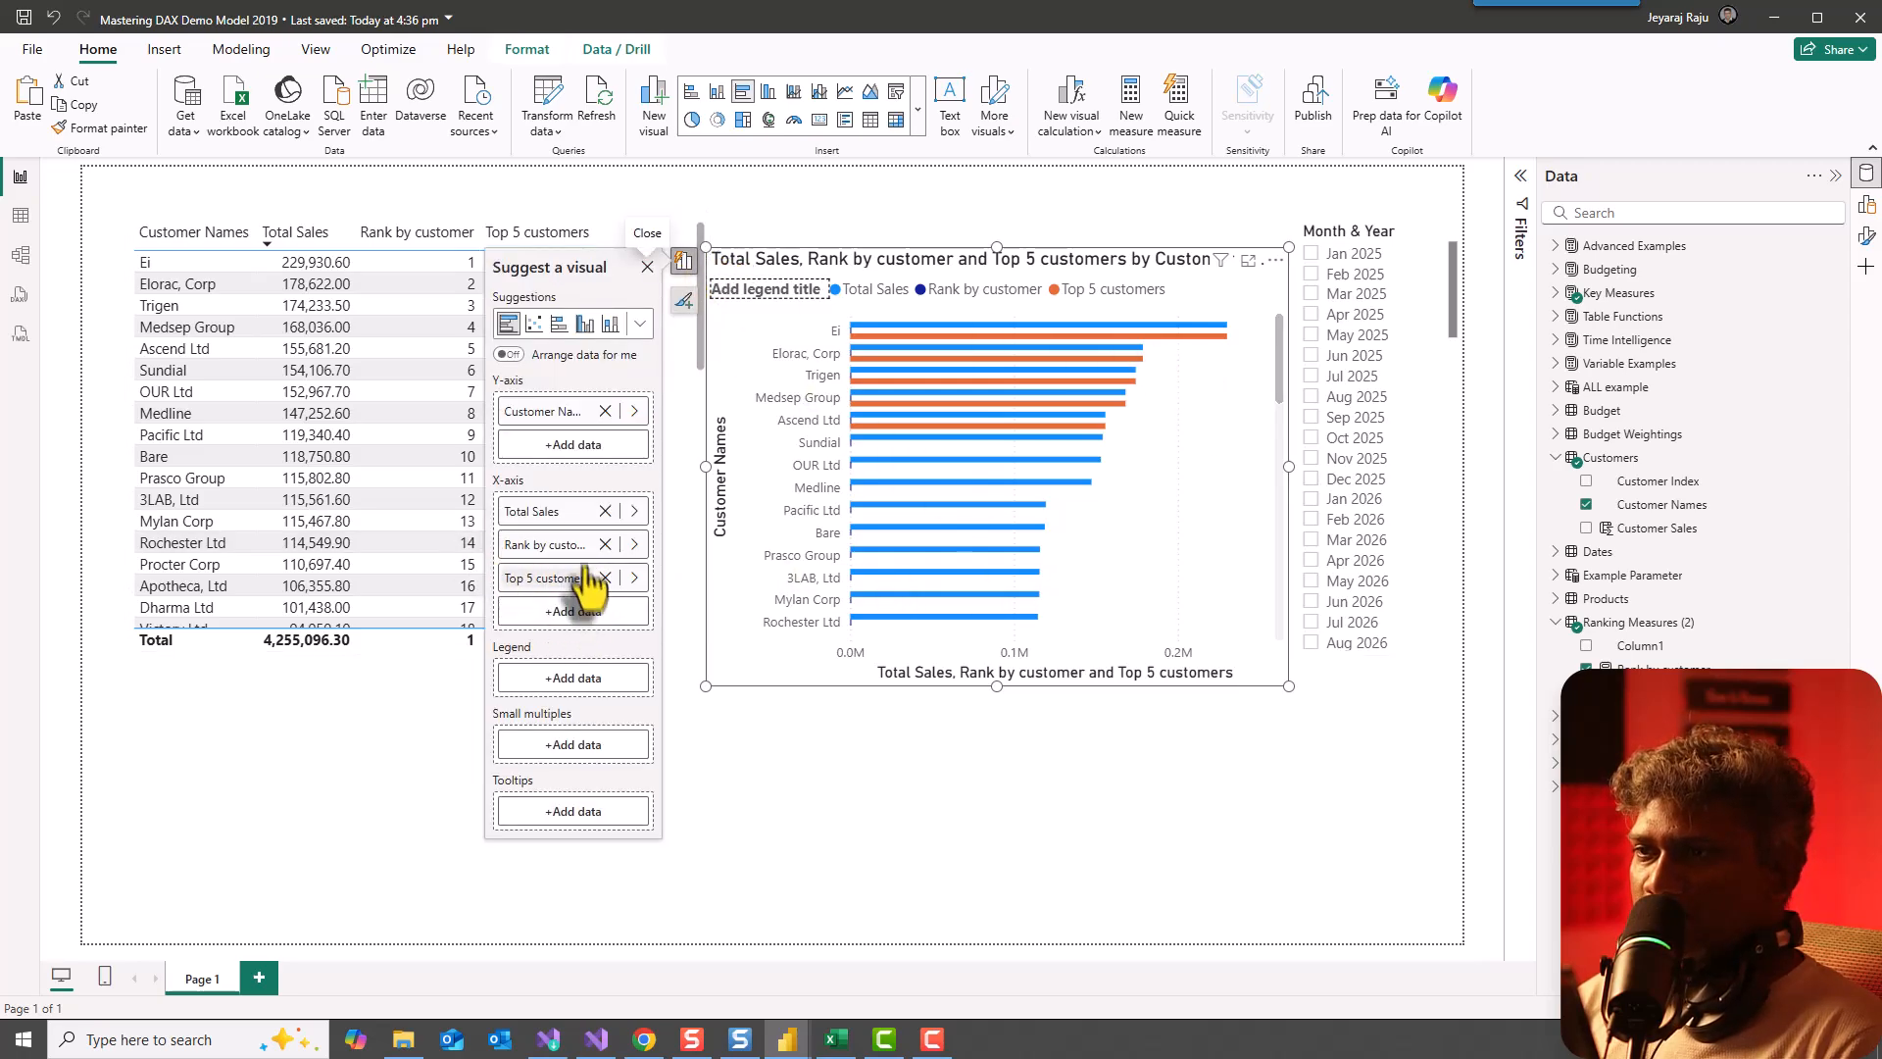
{"action": "left_click", "coordinate": [605, 510]}
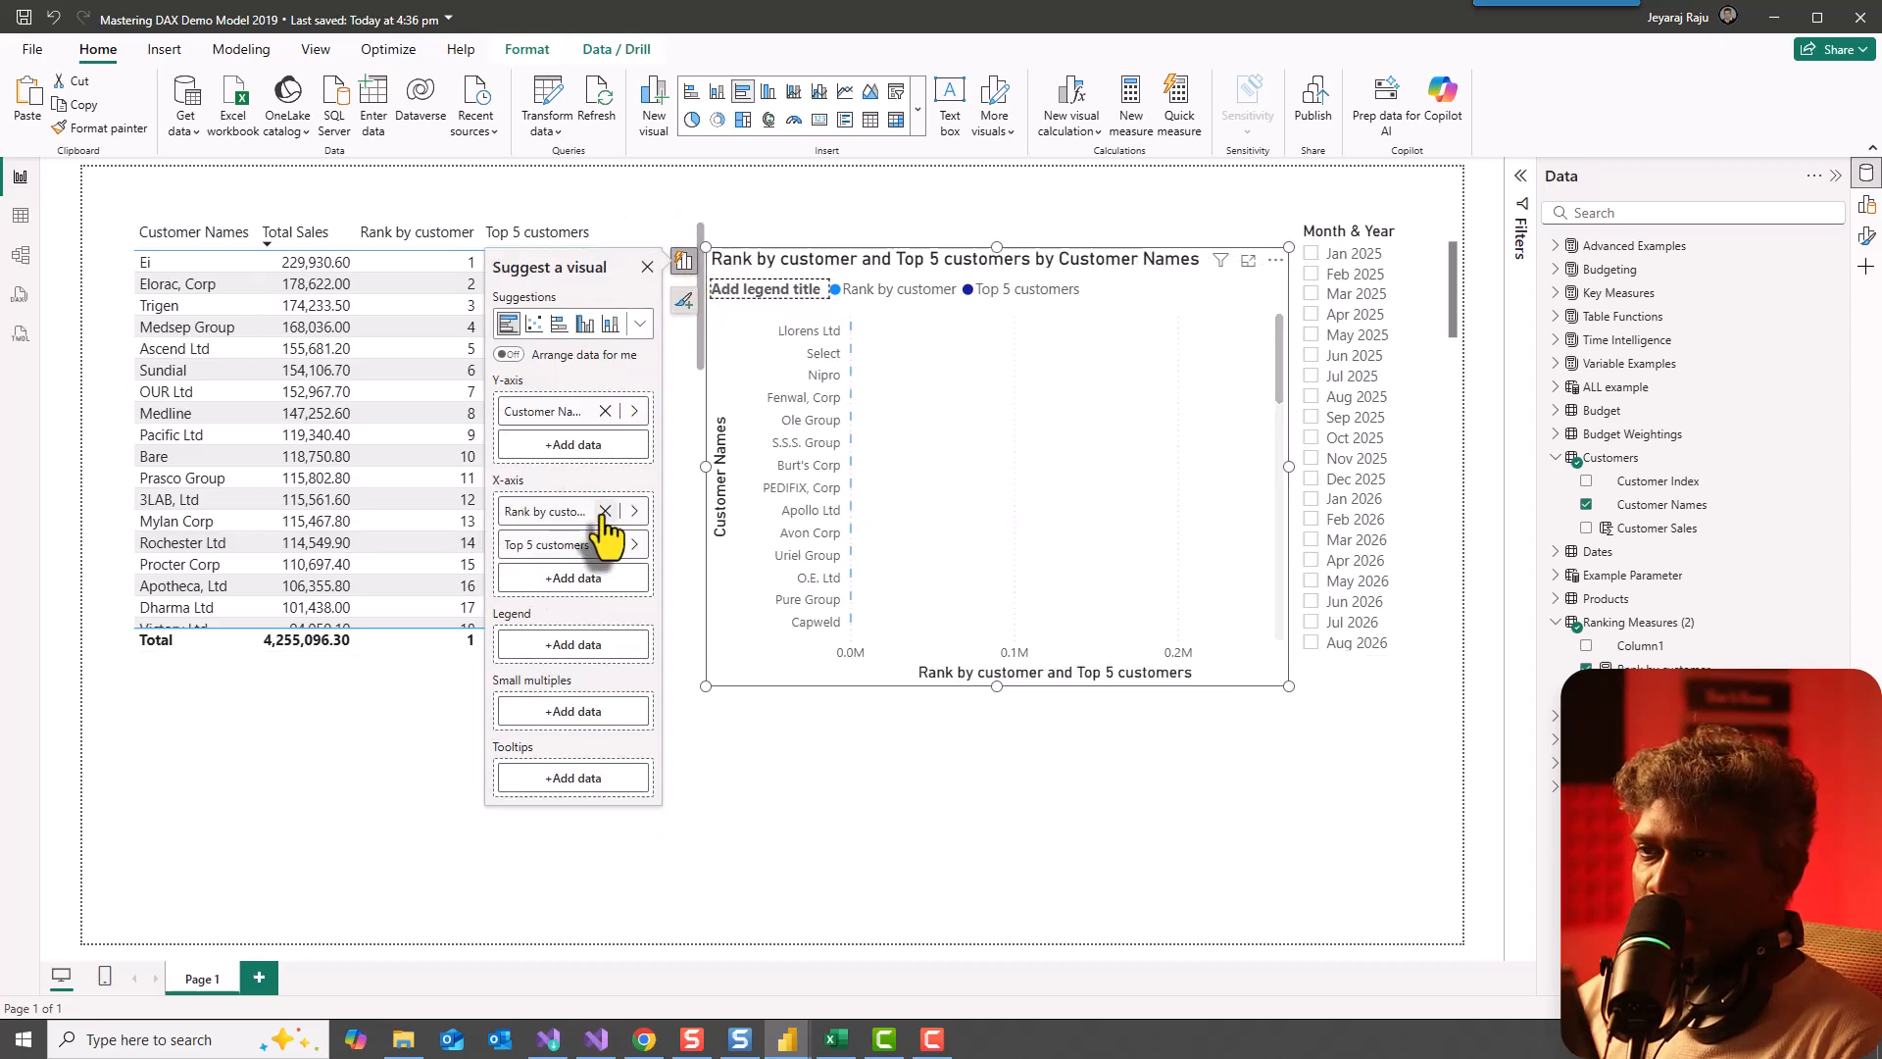
{"action": "left_click", "coordinate": [605, 511]}
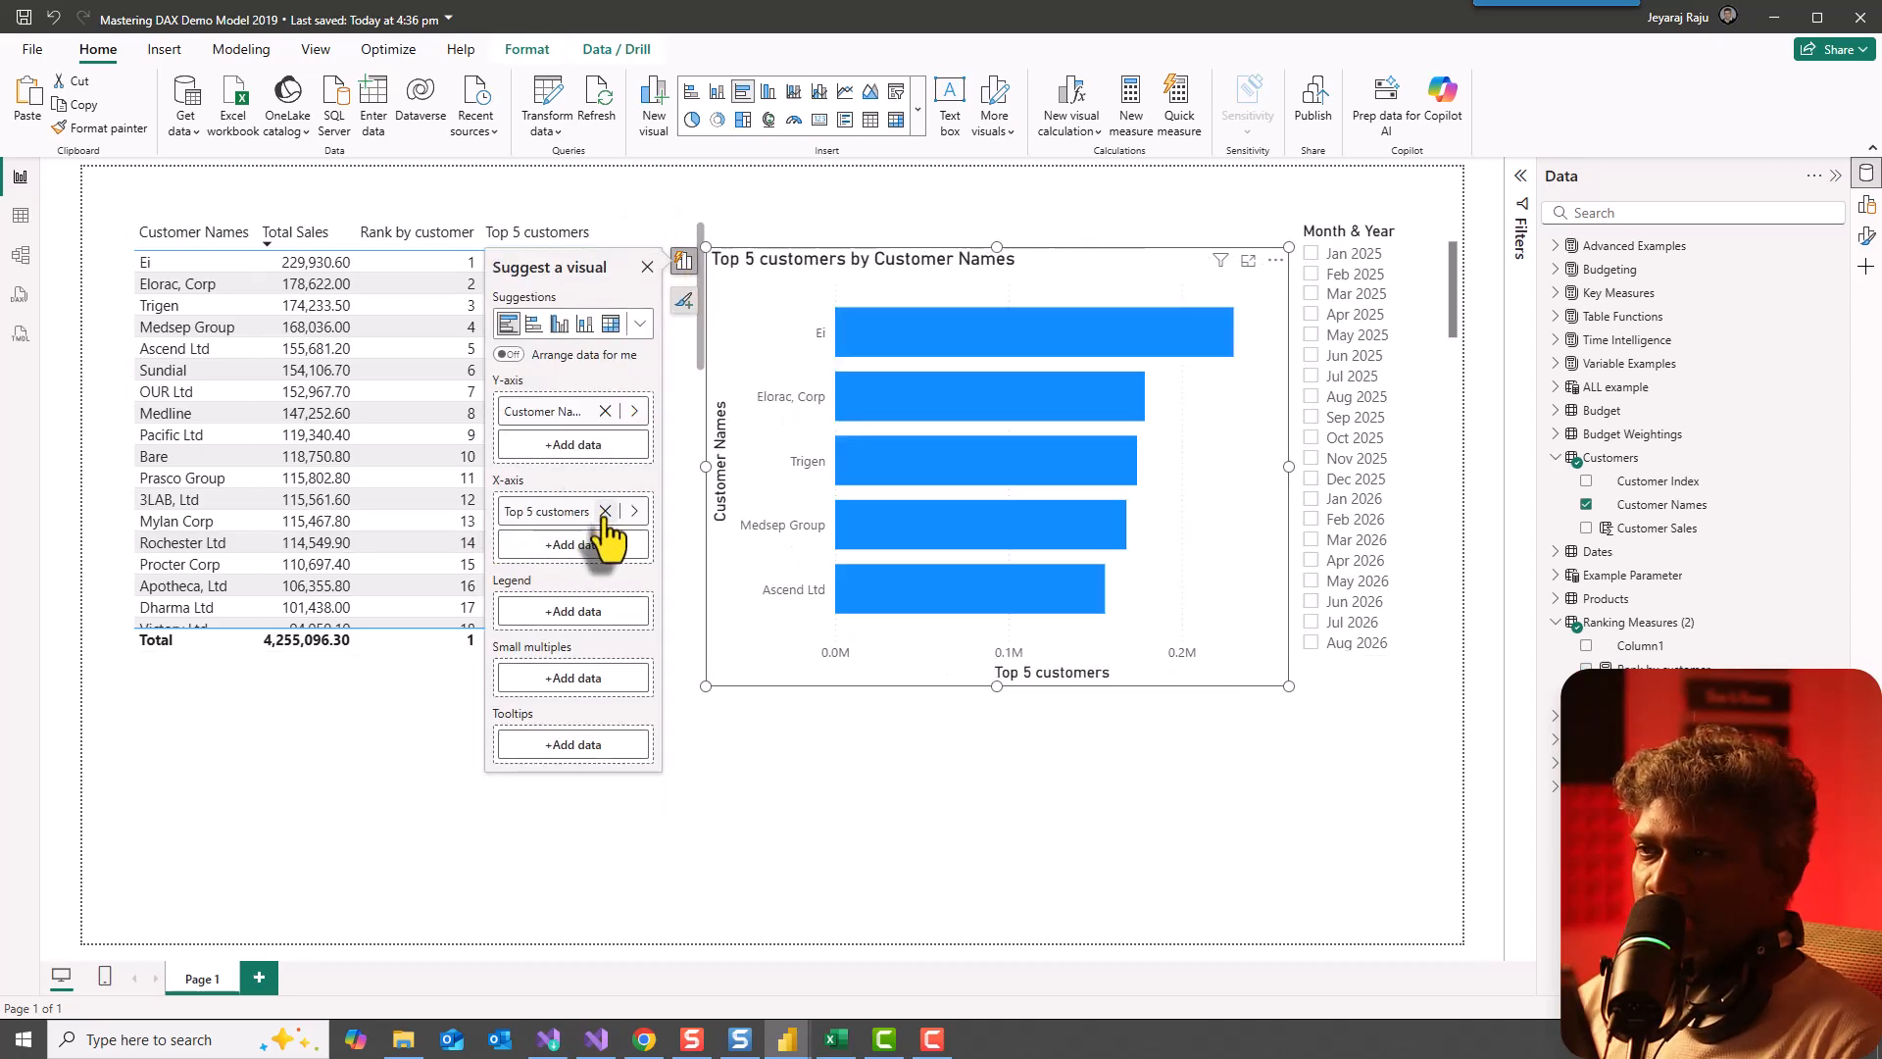
{"action": "left_click", "coordinate": [798, 814]}
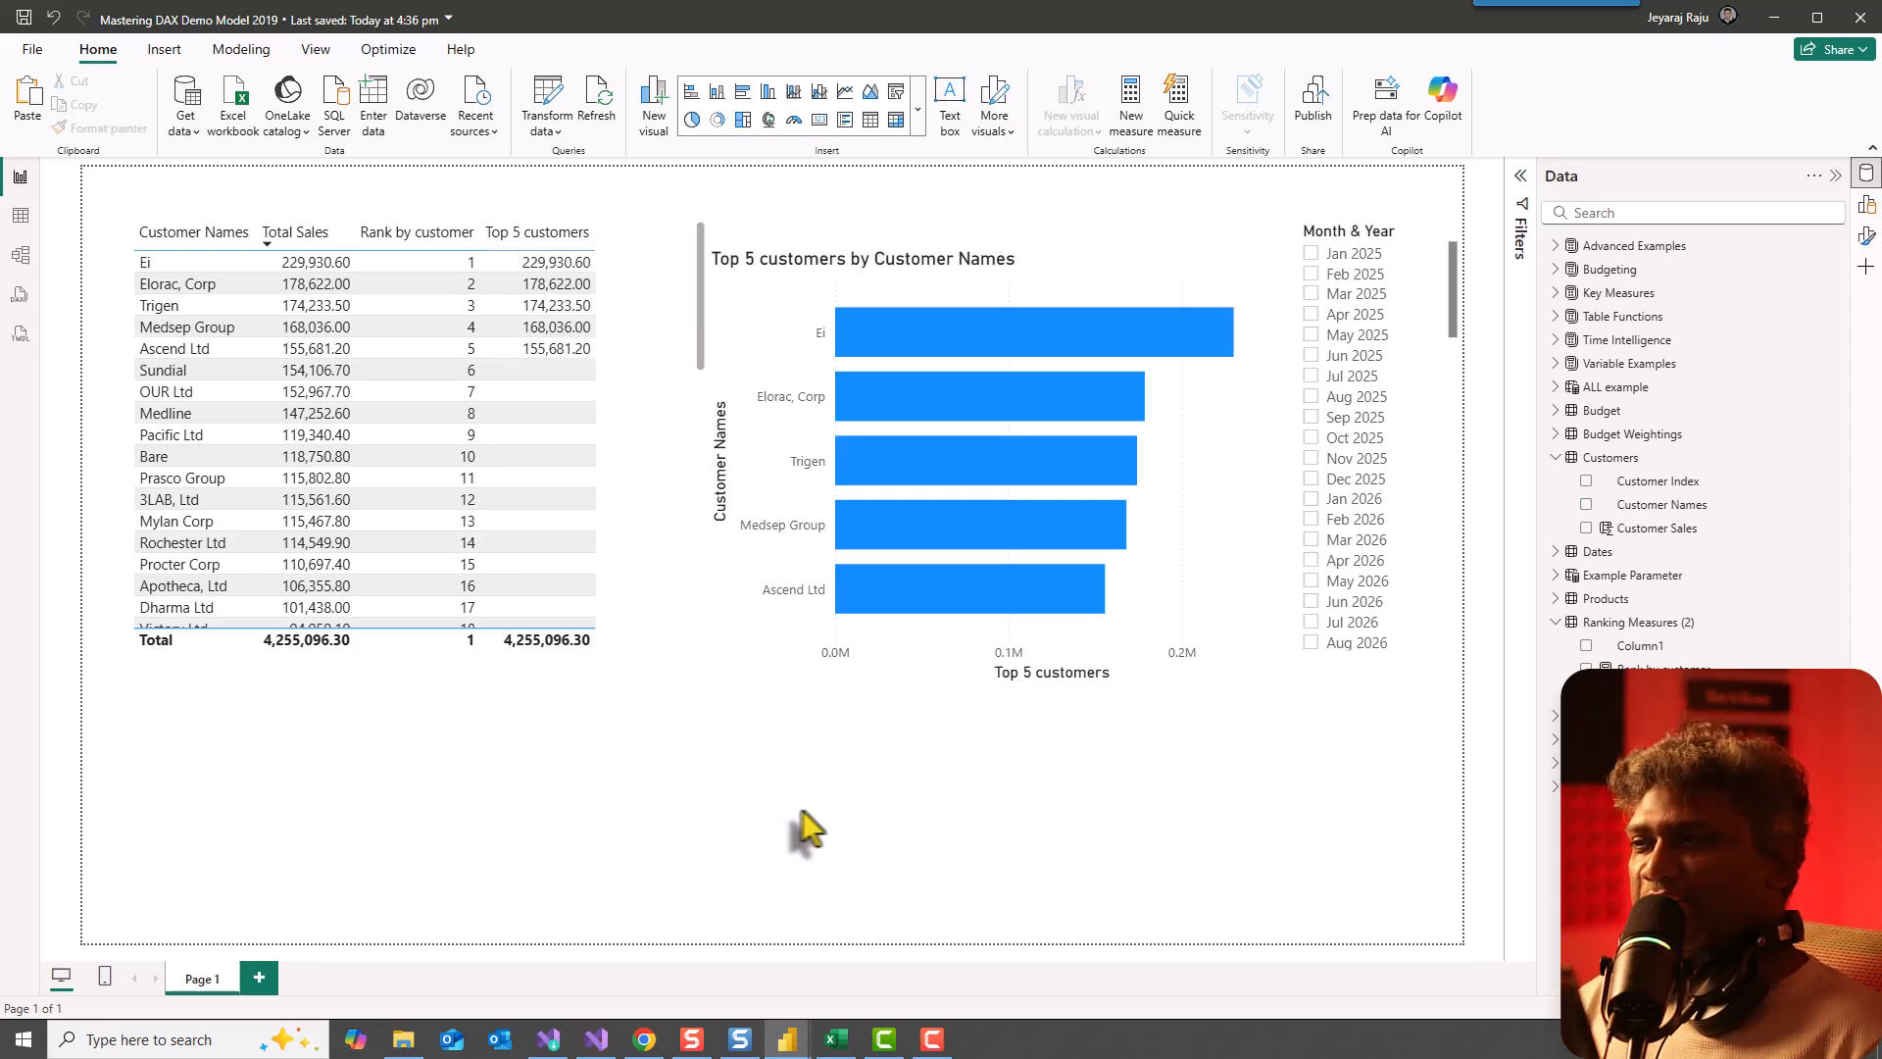
Test the top 5 chart with different months in the Month & Year slicer, including Apr and Oct 2025, ending on Dec 2025.
{"action": "left_click", "coordinate": [1313, 314]}
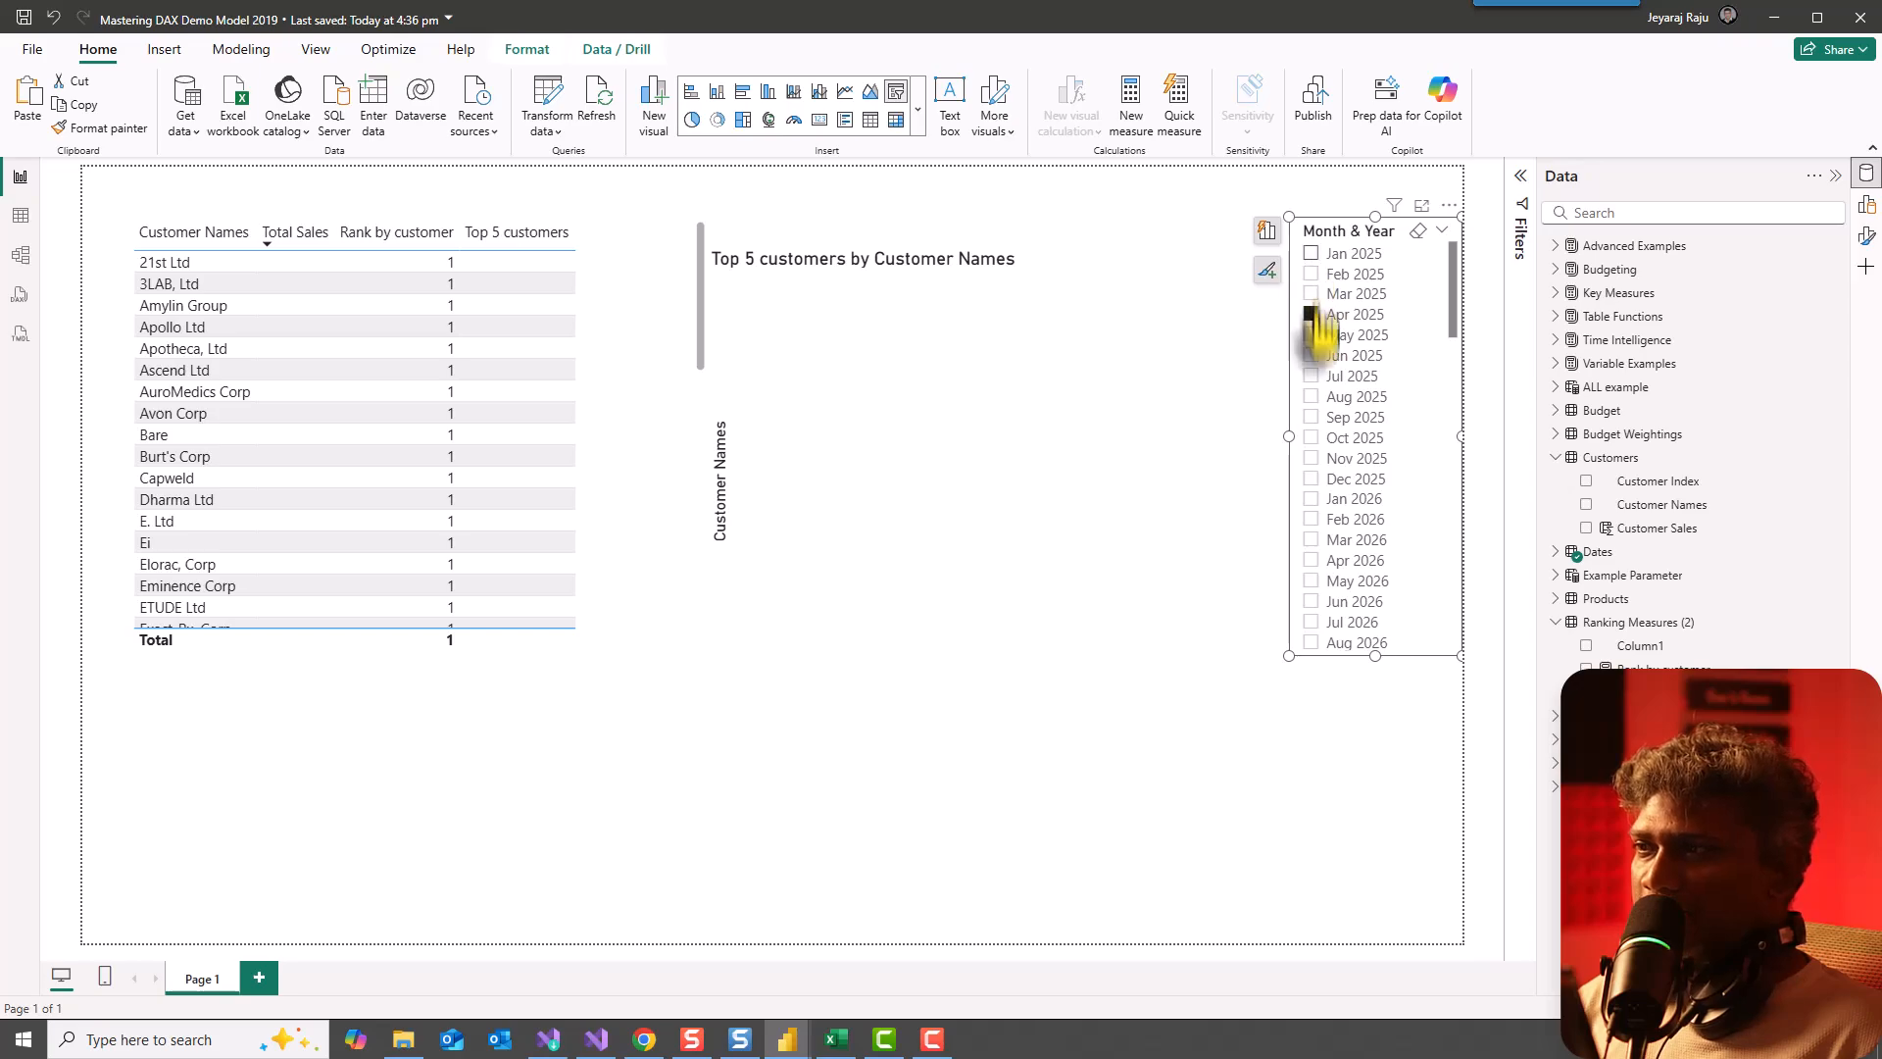
{"action": "left_click", "coordinate": [1312, 417]}
{"action": "left_click", "coordinate": [1311, 438]}
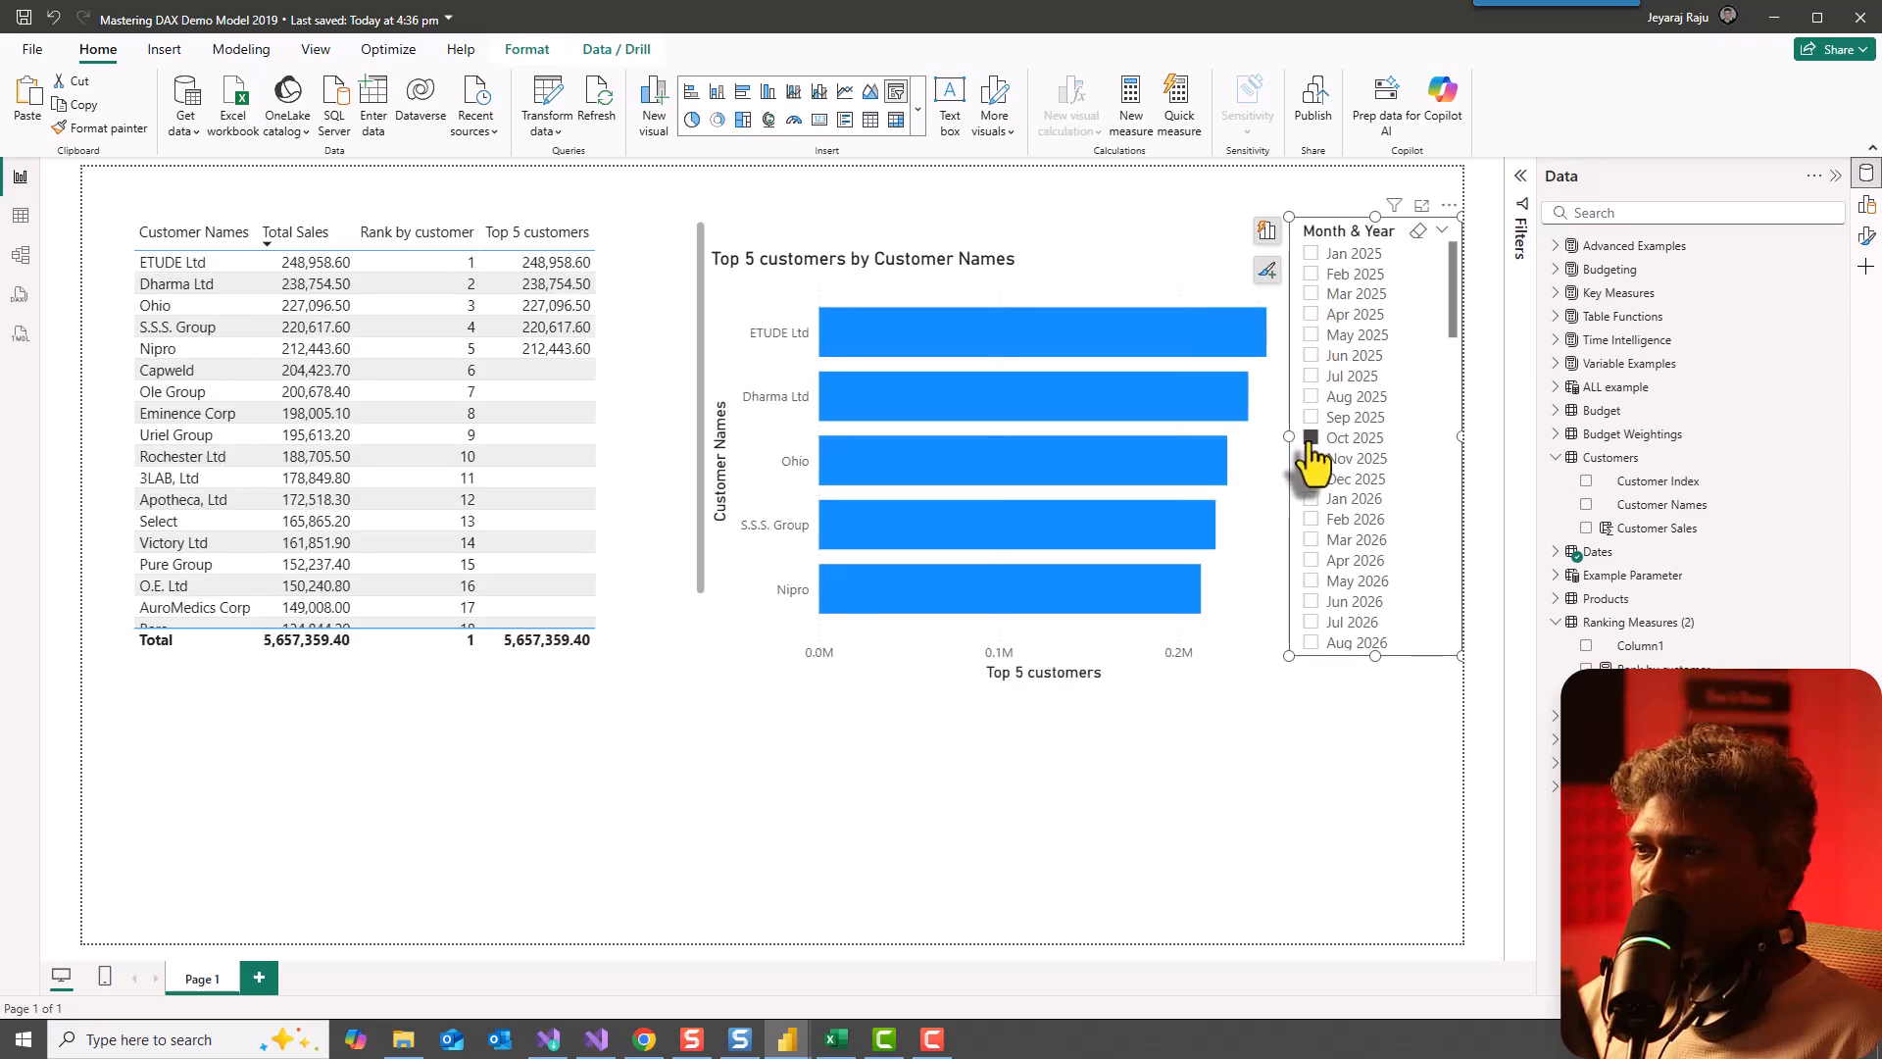
{"action": "left_click", "coordinate": [1312, 417]}
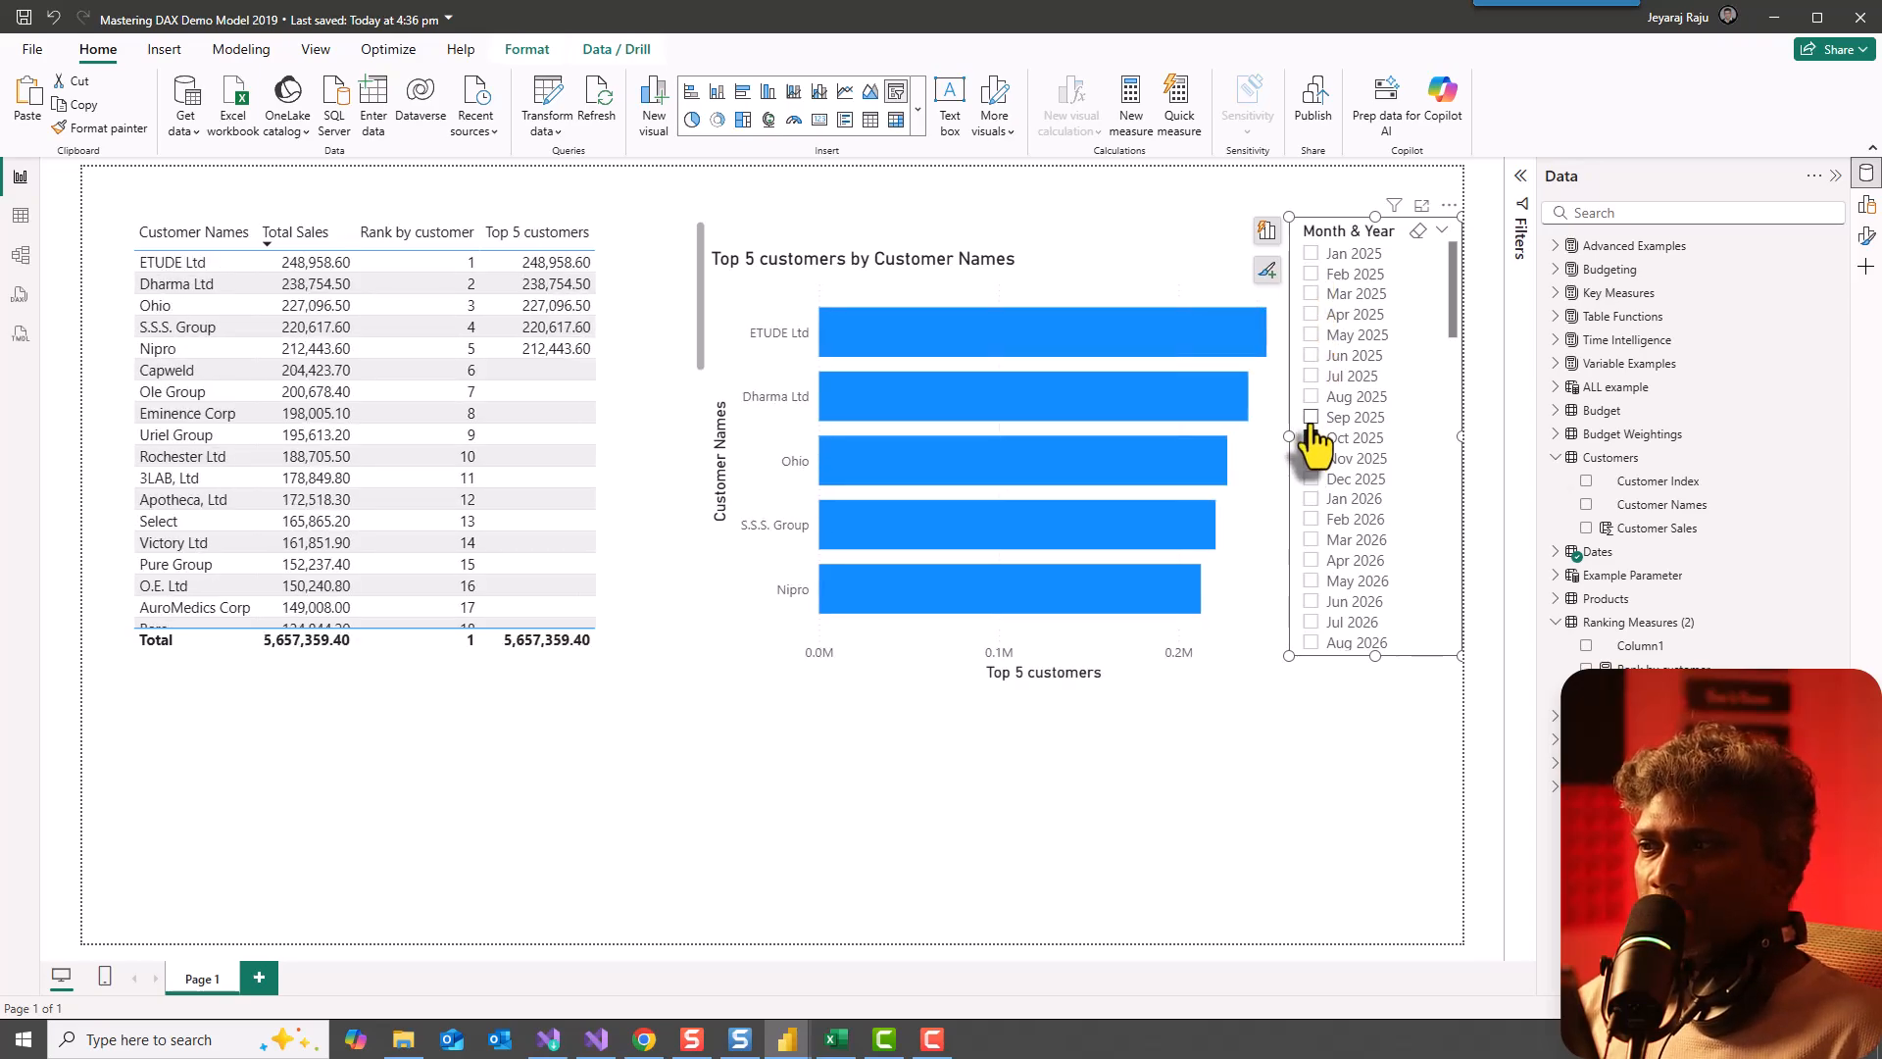
{"action": "left_click", "coordinate": [1311, 480]}
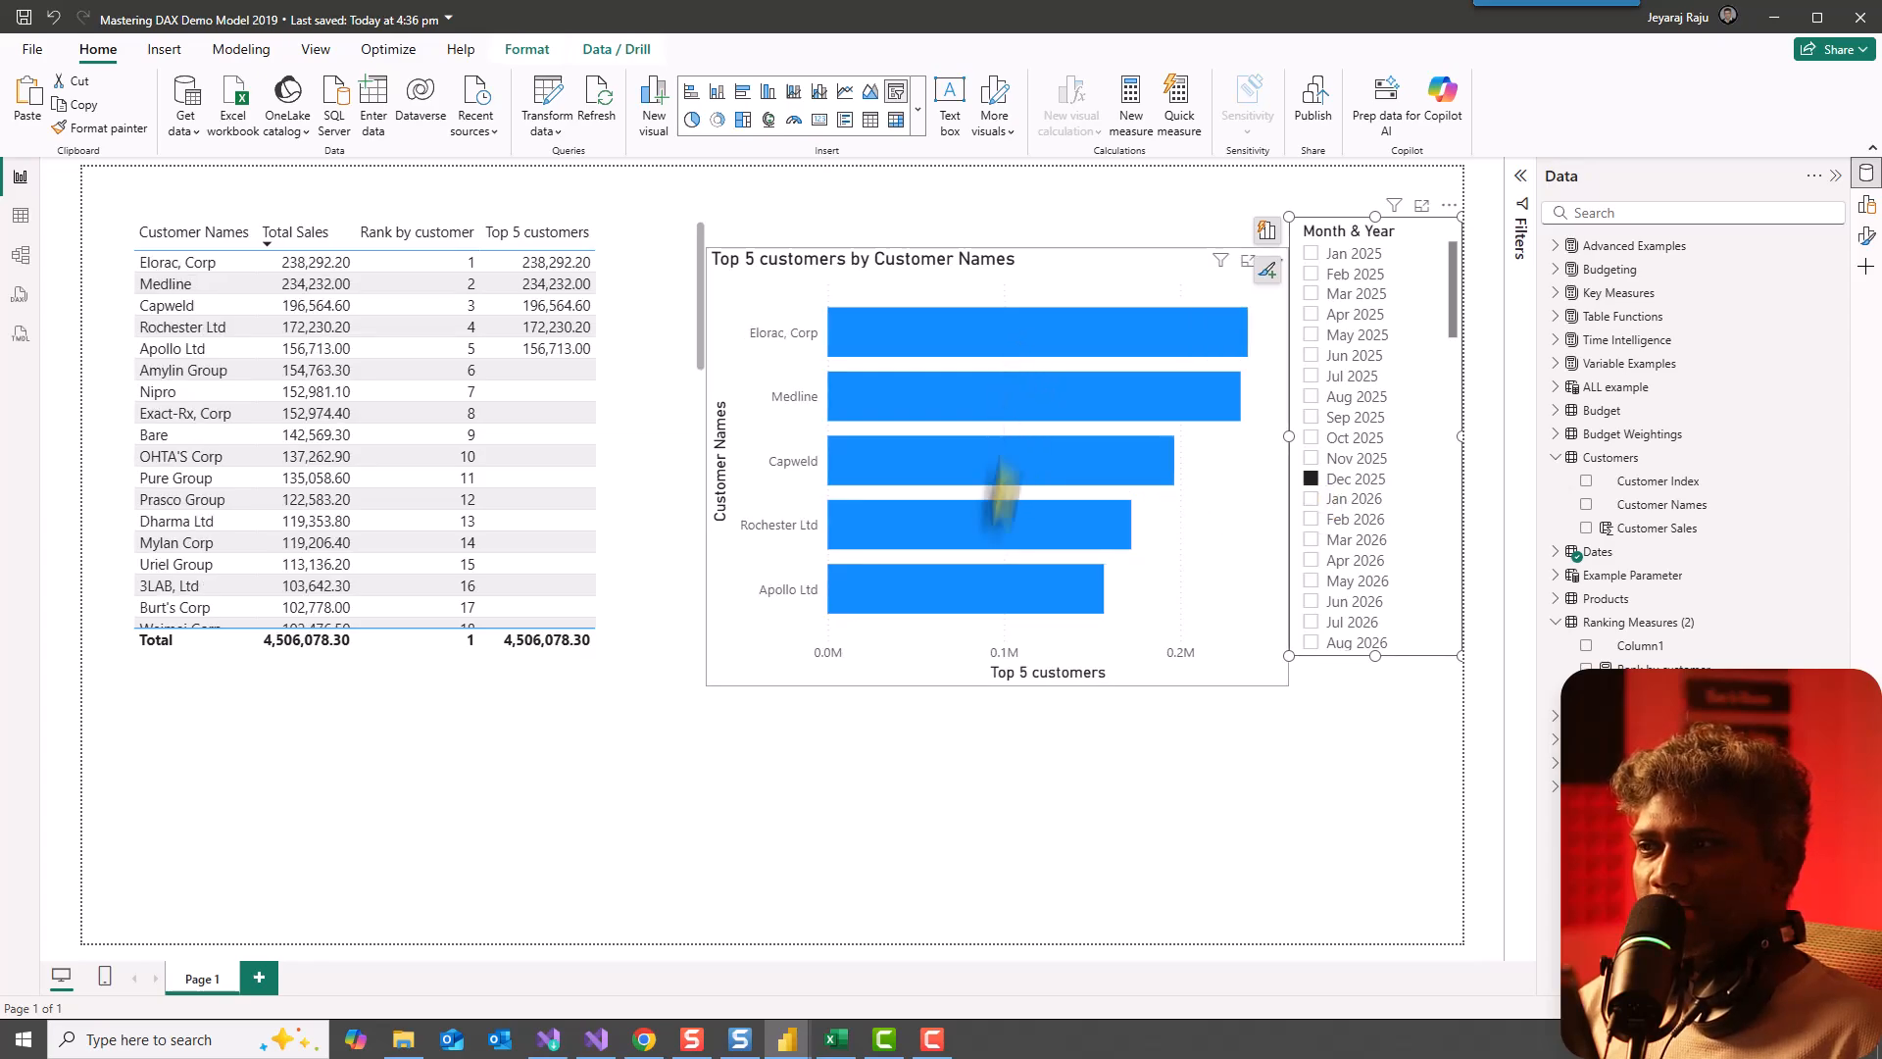
{"action": "mouse_move", "coordinate": [1162, 313]}
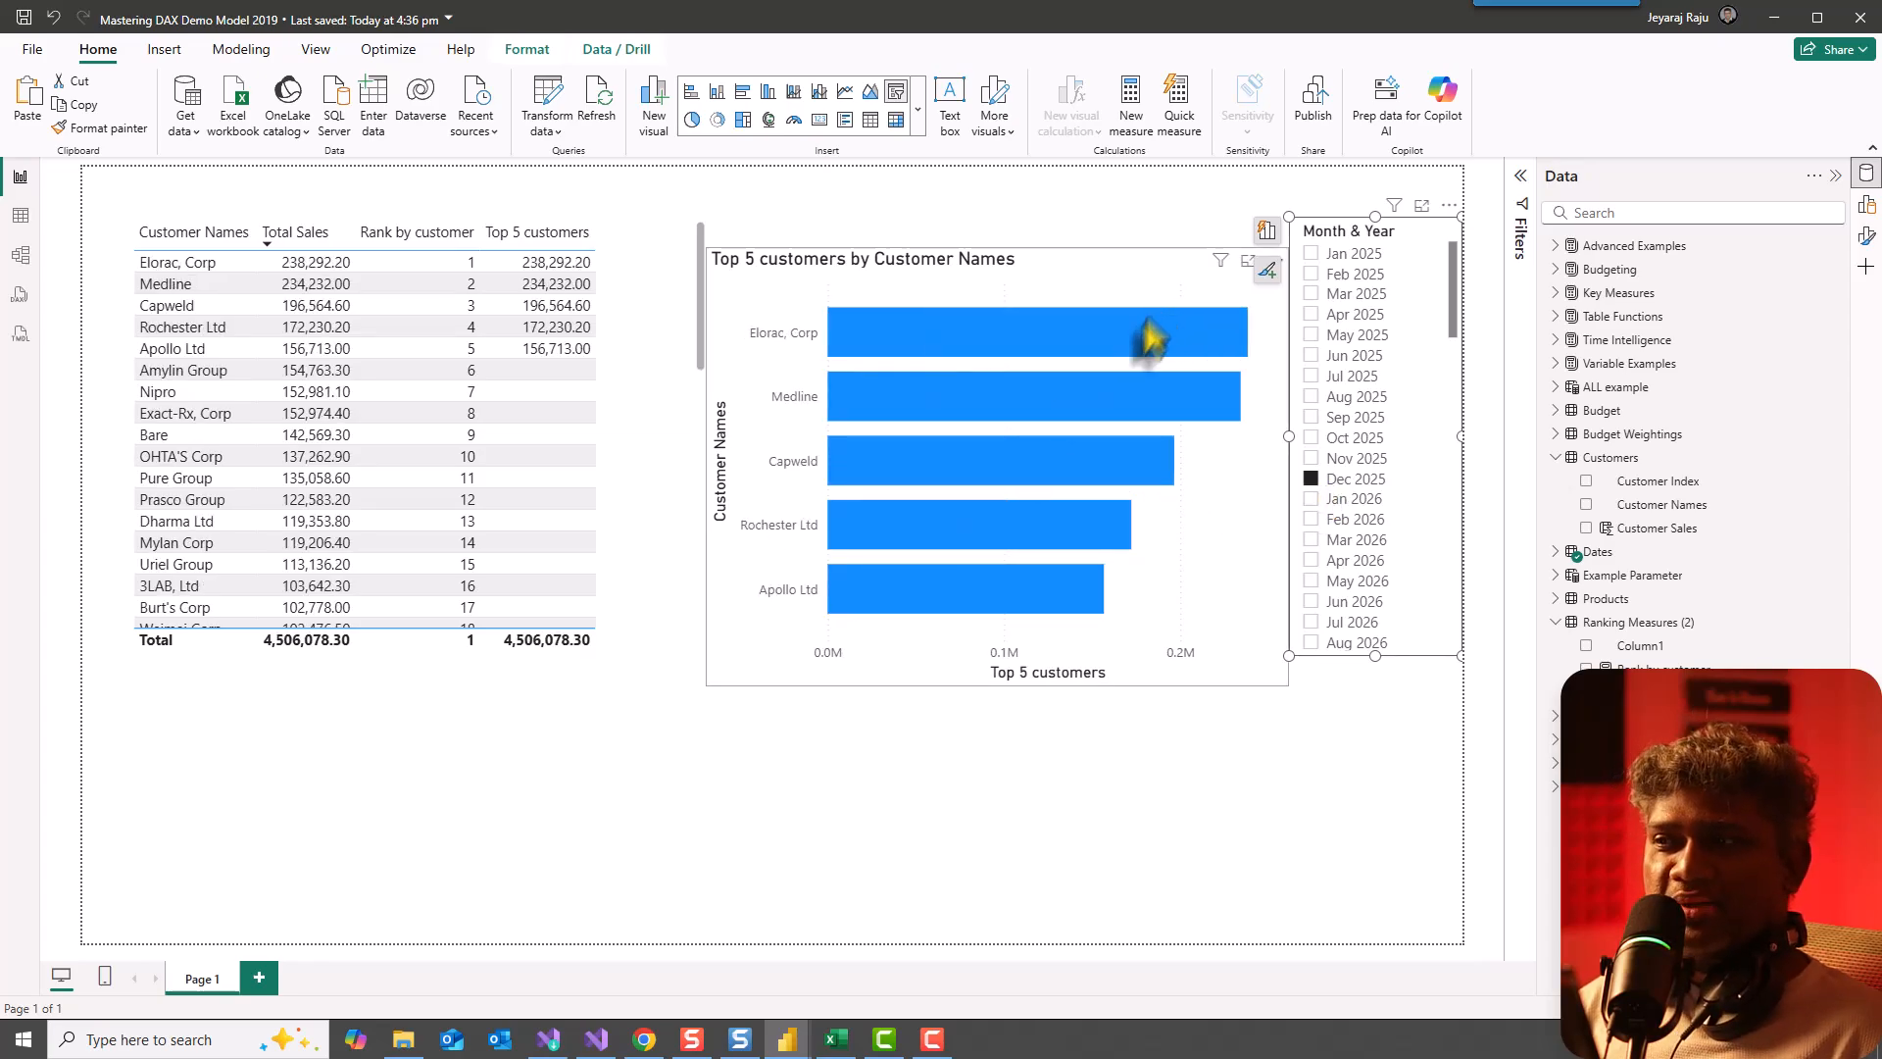
{"action": "mouse_move", "coordinate": [1098, 396]}
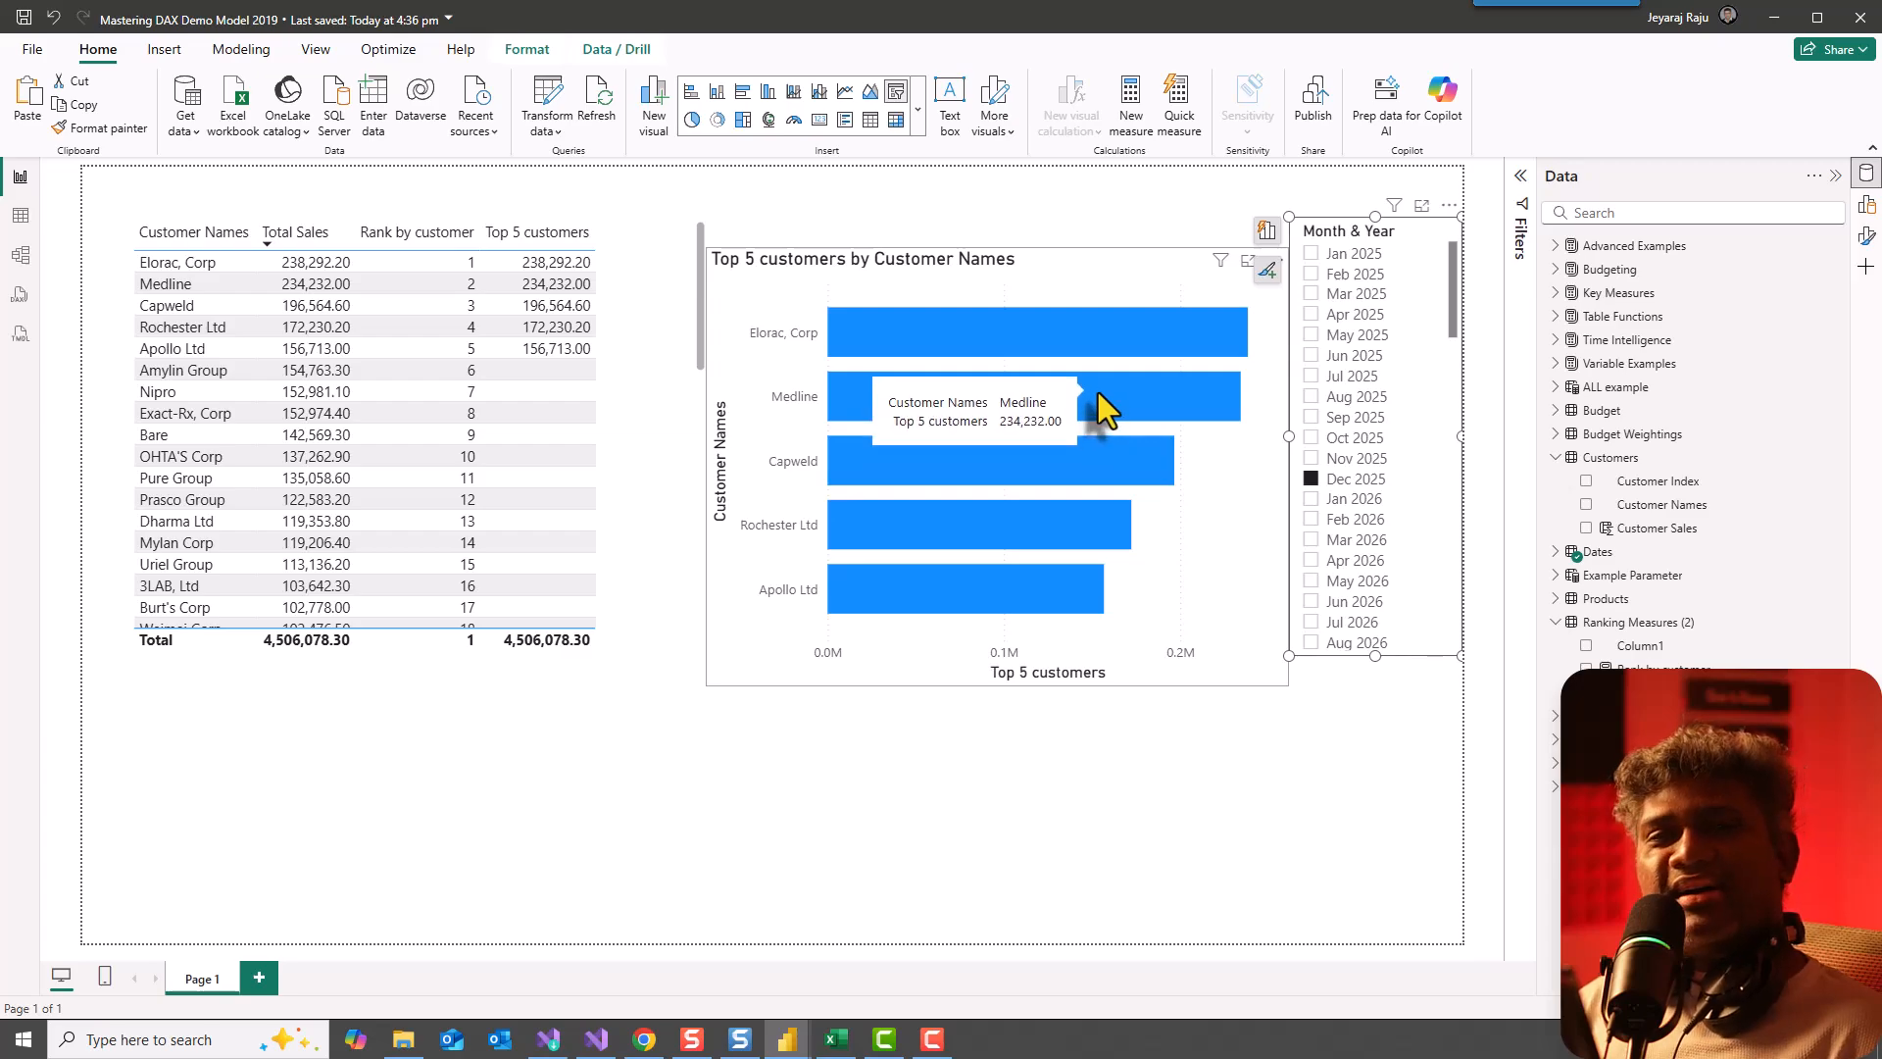